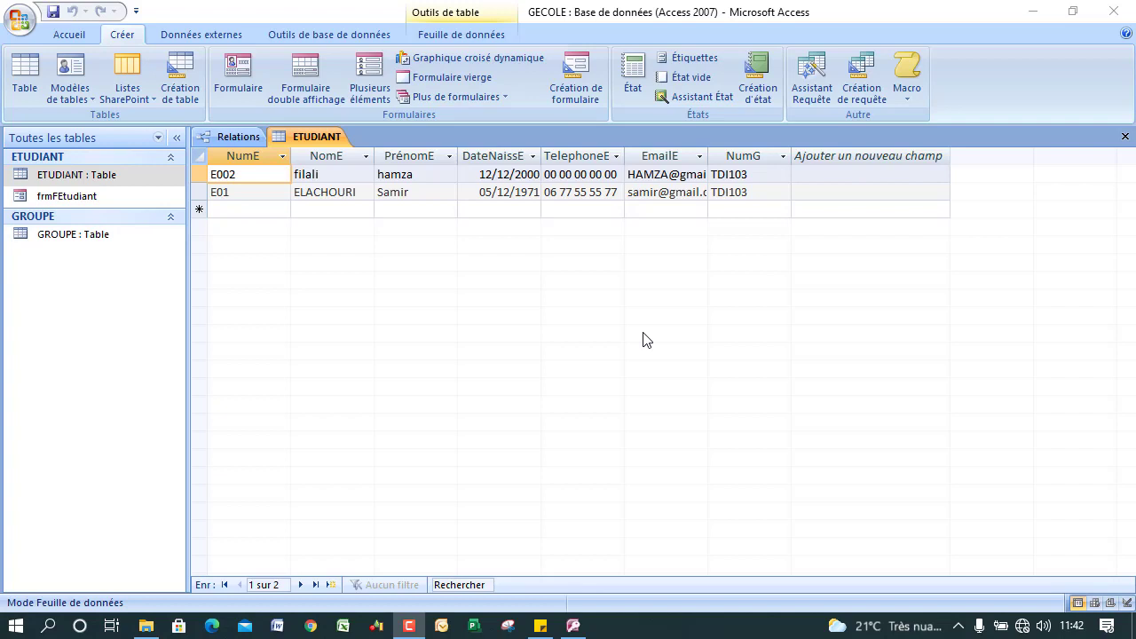
Switch the ribbon to the Créer tab to reach its object-creation commands.
{"action": "left_click", "coordinate": [122, 35]}
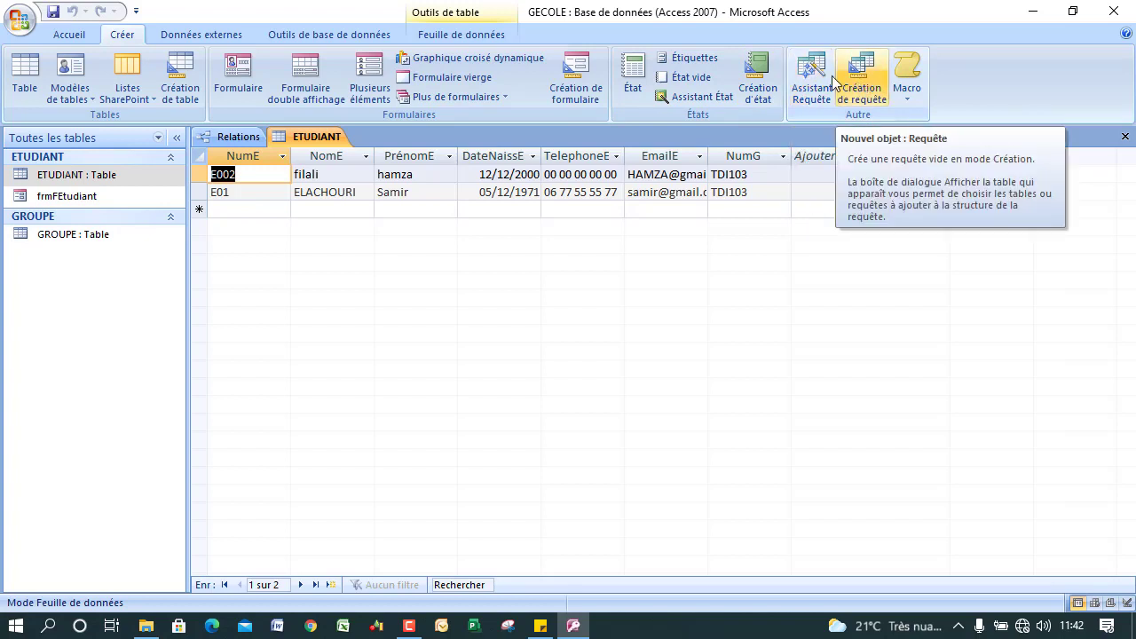
Launch the Assistant Requête simple after previewing the crosstab, duplicates and unmatched wizards.
{"action": "left_click", "coordinate": [815, 82]}
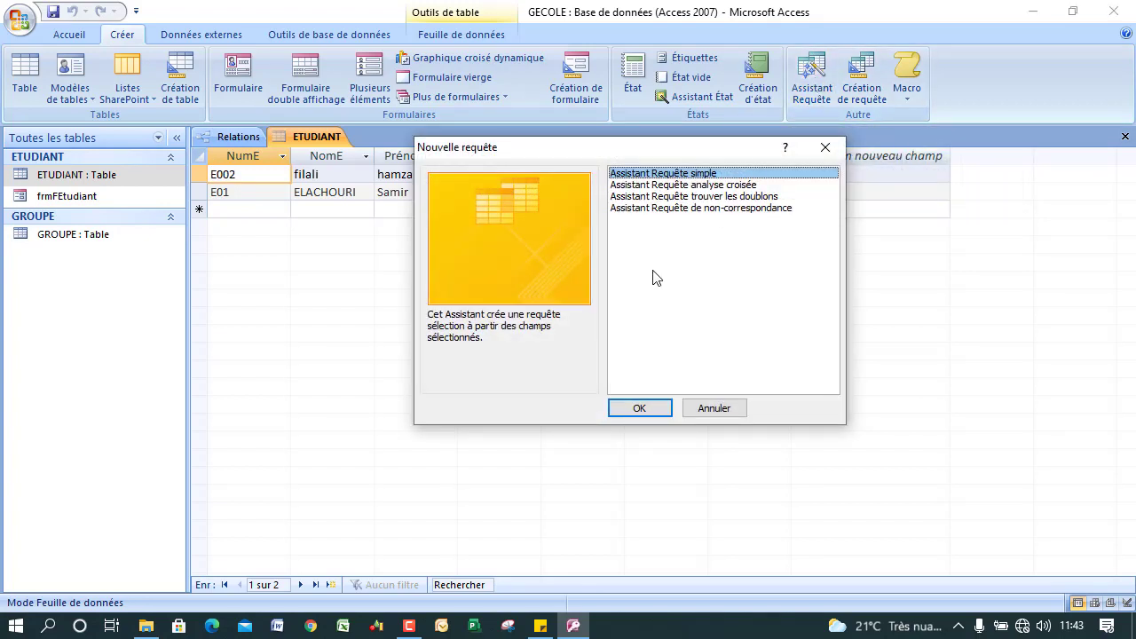
{"action": "left_click", "coordinate": [679, 186]}
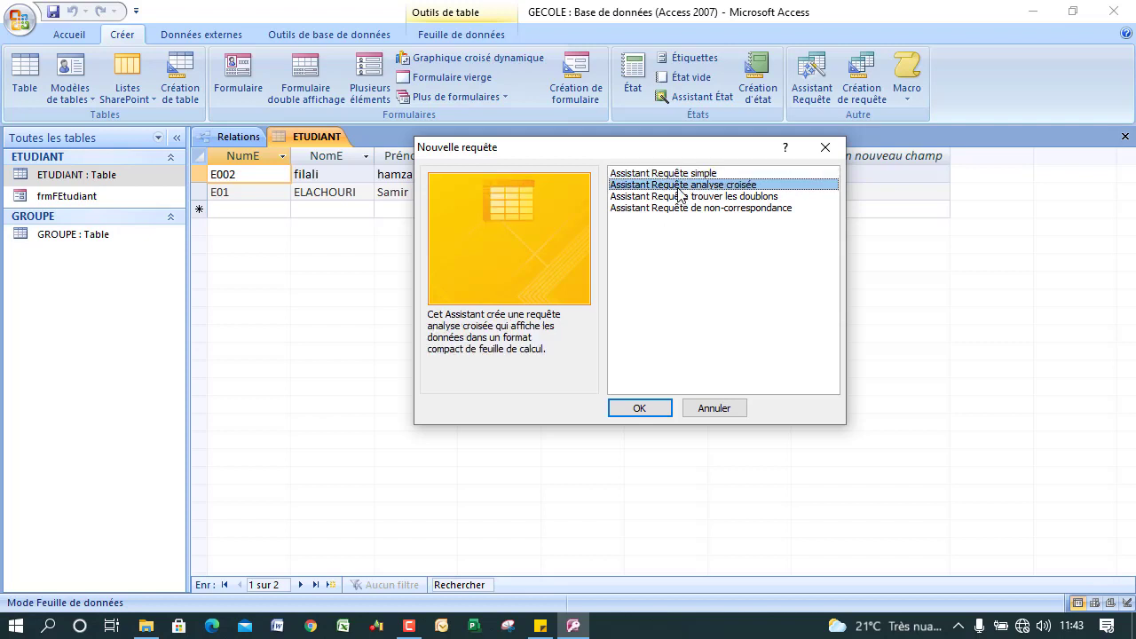
{"action": "left_click", "coordinate": [675, 197]}
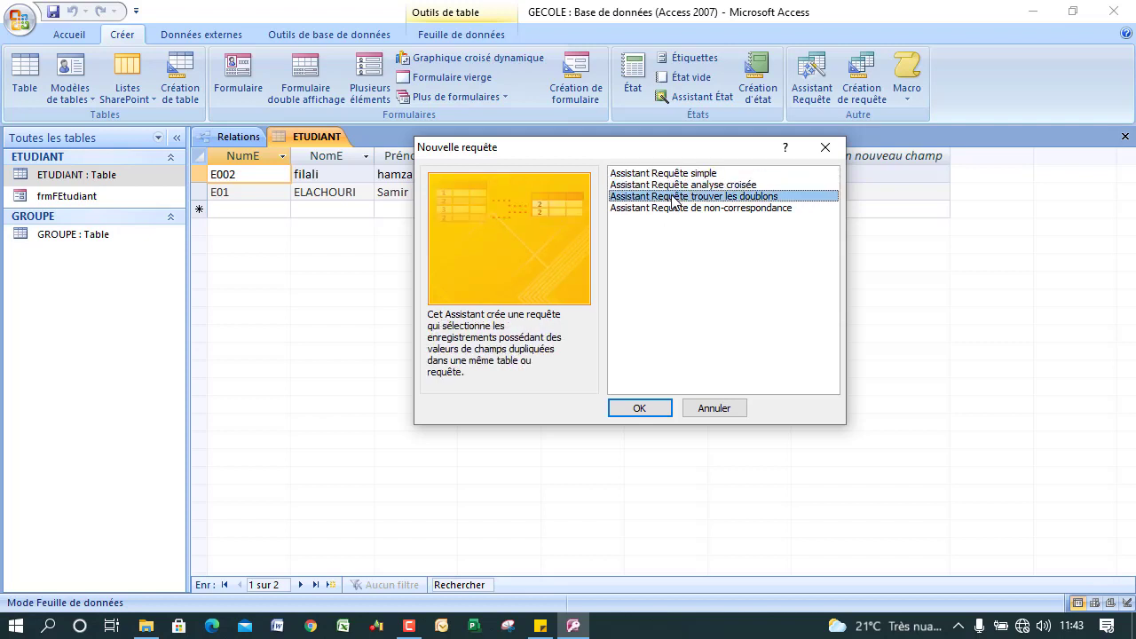
{"action": "left_click", "coordinate": [667, 209]}
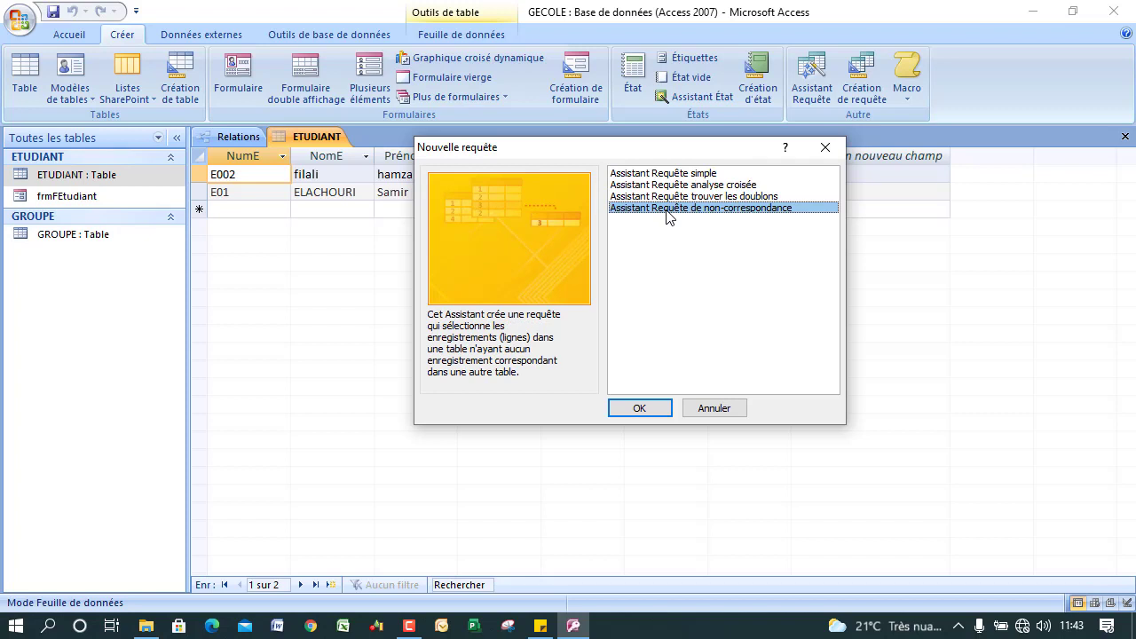
{"action": "left_click", "coordinate": [666, 175]}
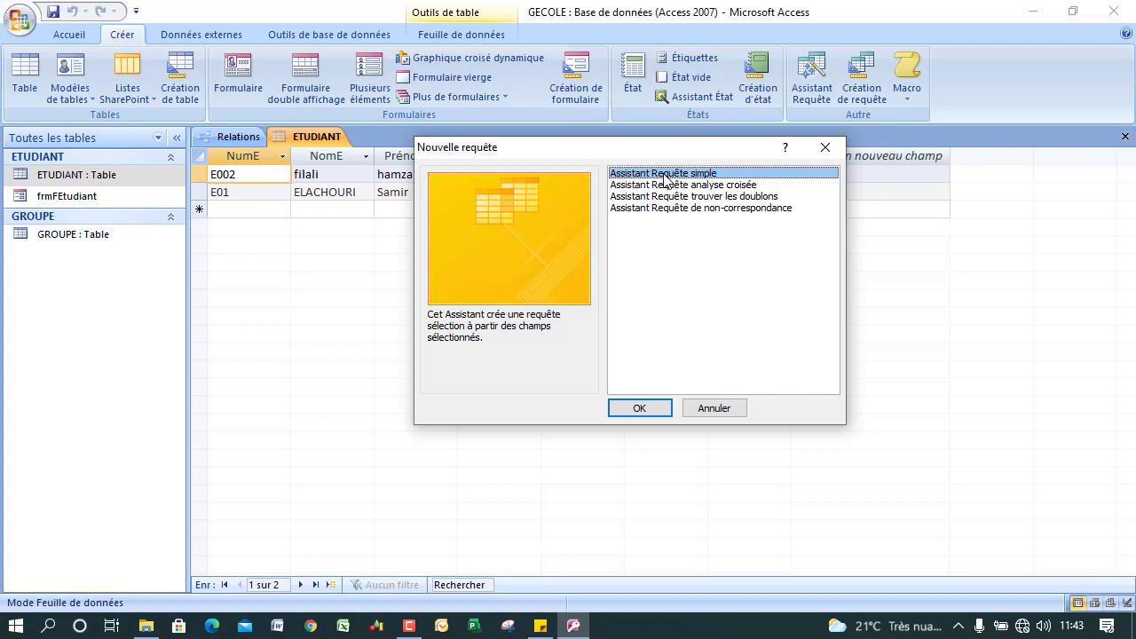
{"action": "left_click", "coordinate": [632, 407]}
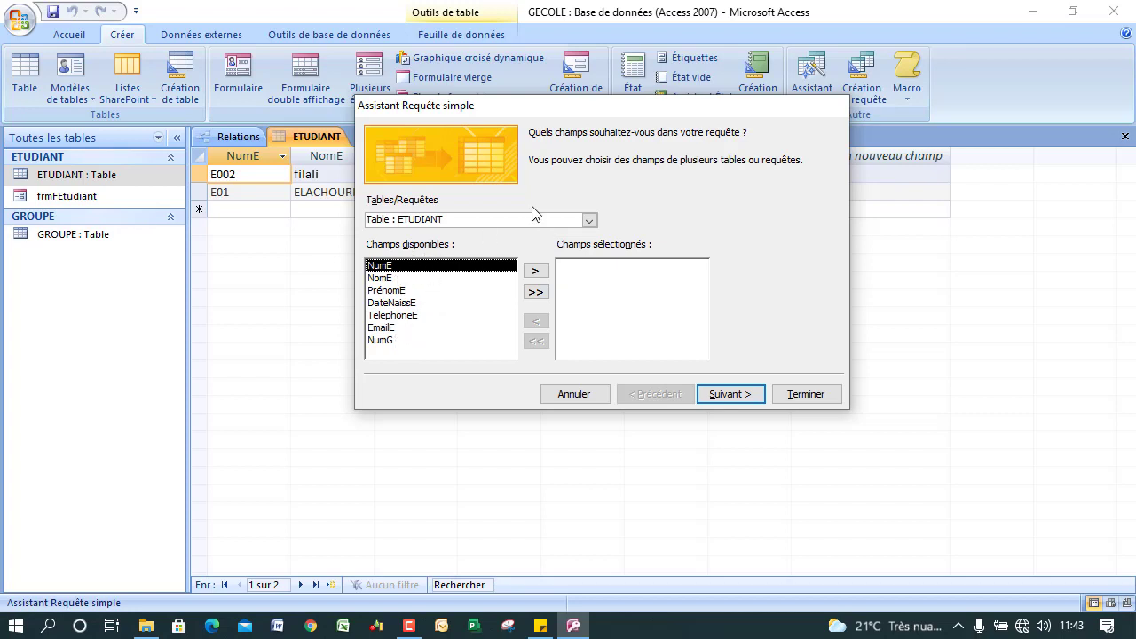
Choose Table : ETUDIANT as the query source after briefly viewing GROUPE's fields.
{"action": "left_click", "coordinate": [589, 220]}
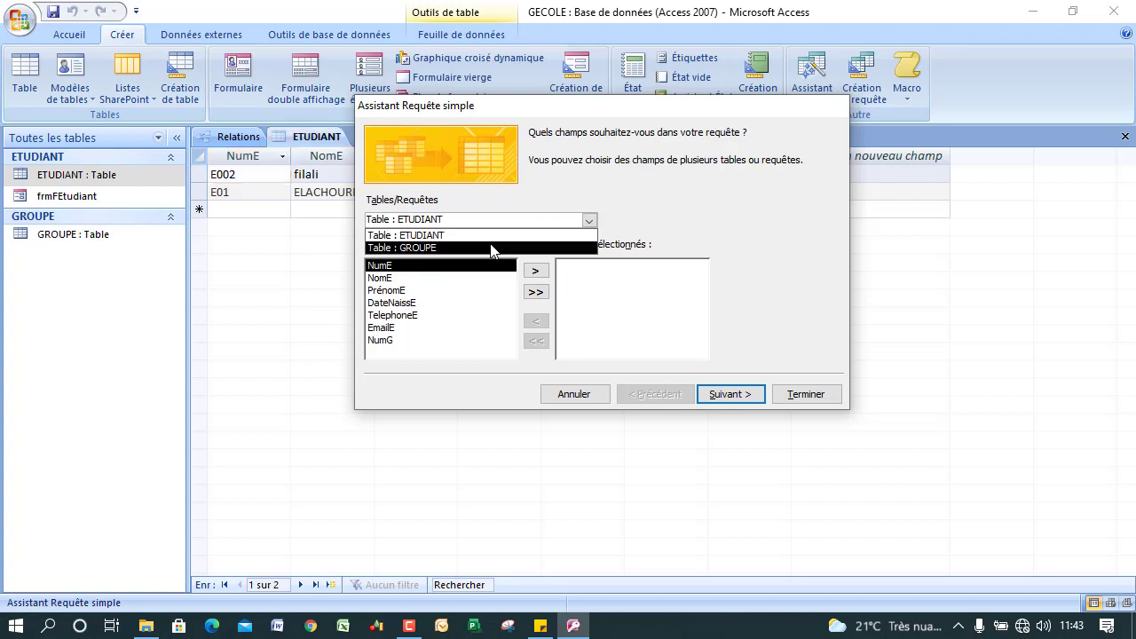
{"action": "left_click", "coordinate": [490, 246]}
{"action": "left_click", "coordinate": [589, 220]}
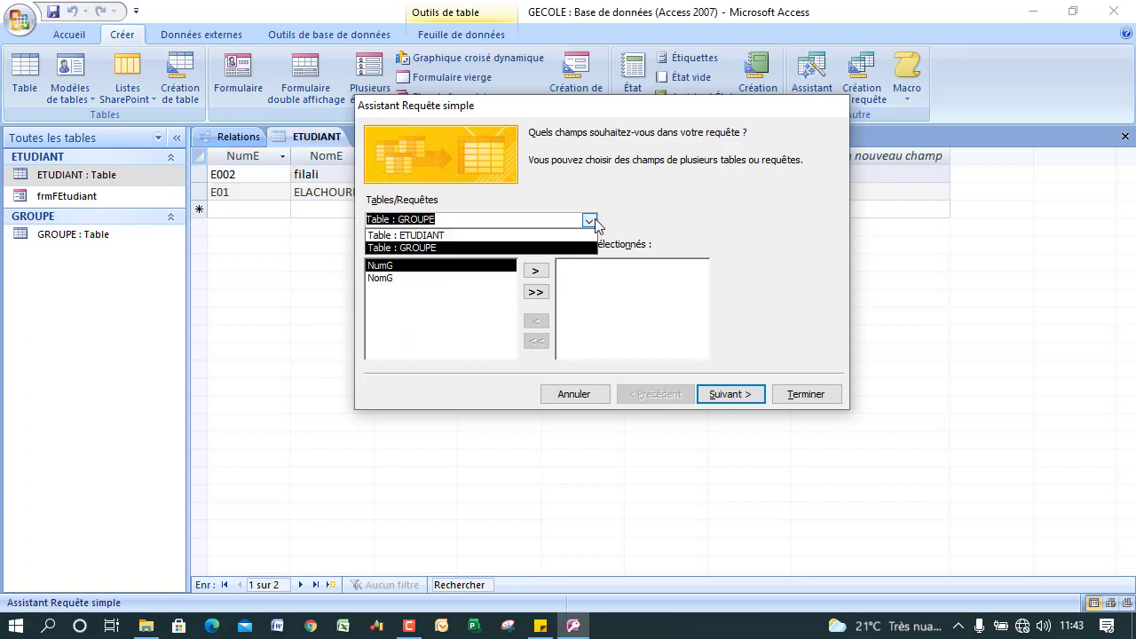
{"action": "left_click", "coordinate": [525, 236]}
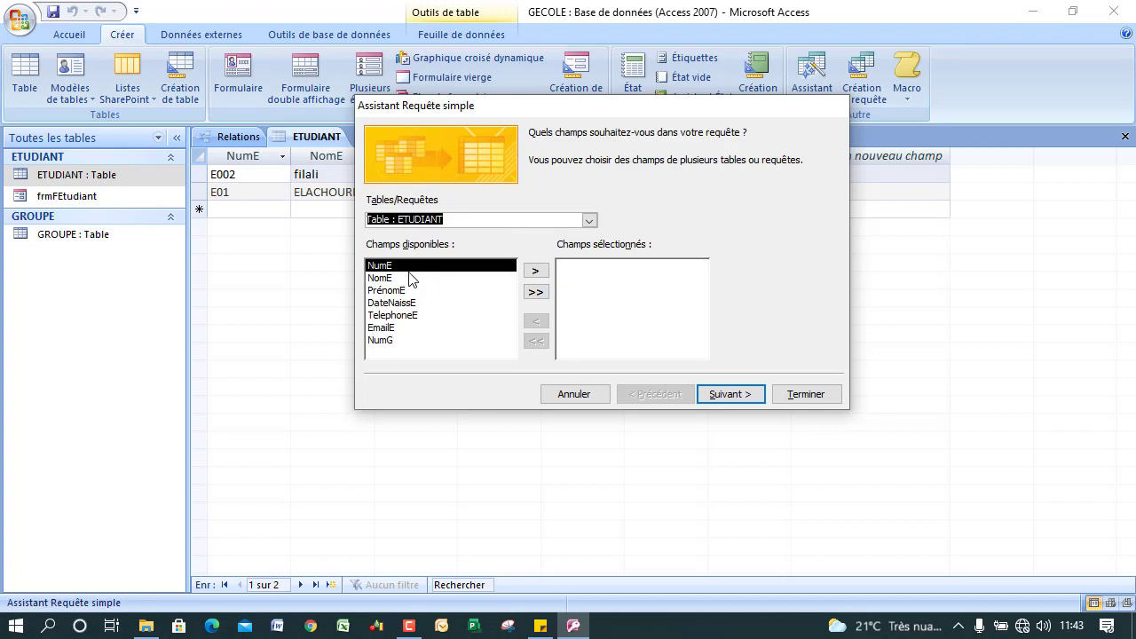
Add NumE, NomE, PrénomE and EmailE to the selected fields and continue.
{"action": "left_click", "coordinate": [536, 272]}
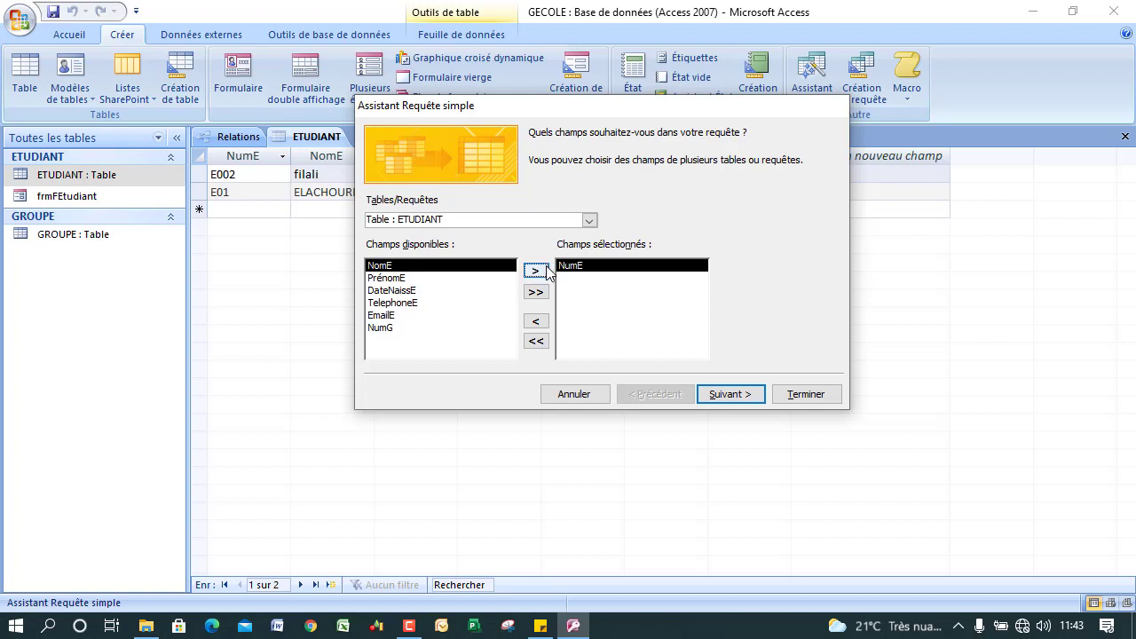
{"action": "left_click", "coordinate": [538, 271]}
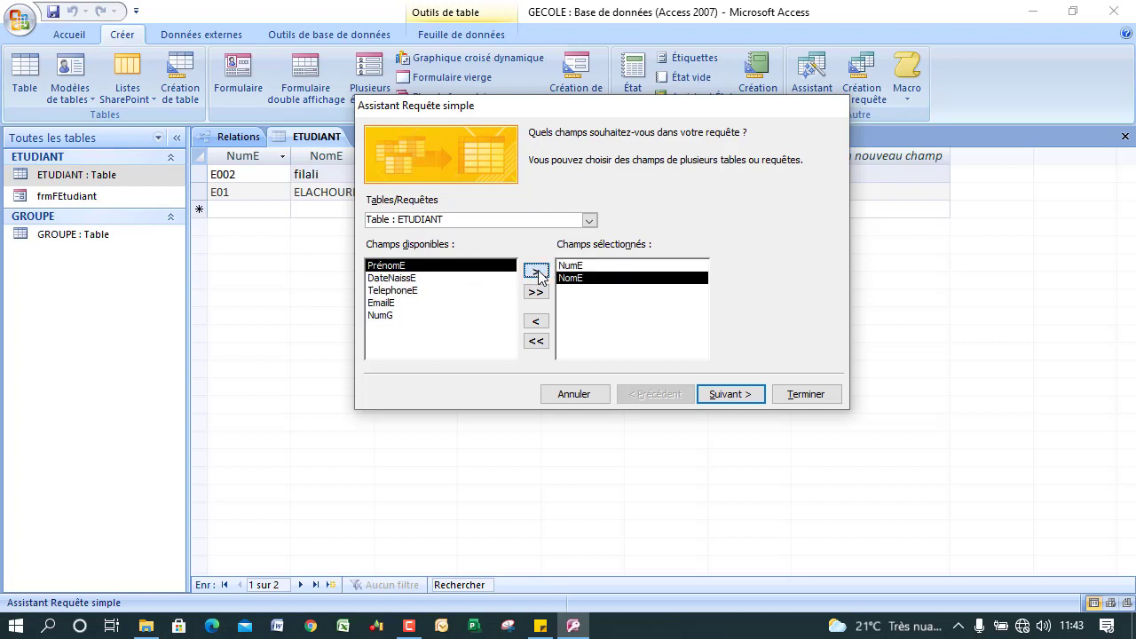
{"action": "left_click", "coordinate": [536, 271]}
{"action": "left_click", "coordinate": [412, 292]}
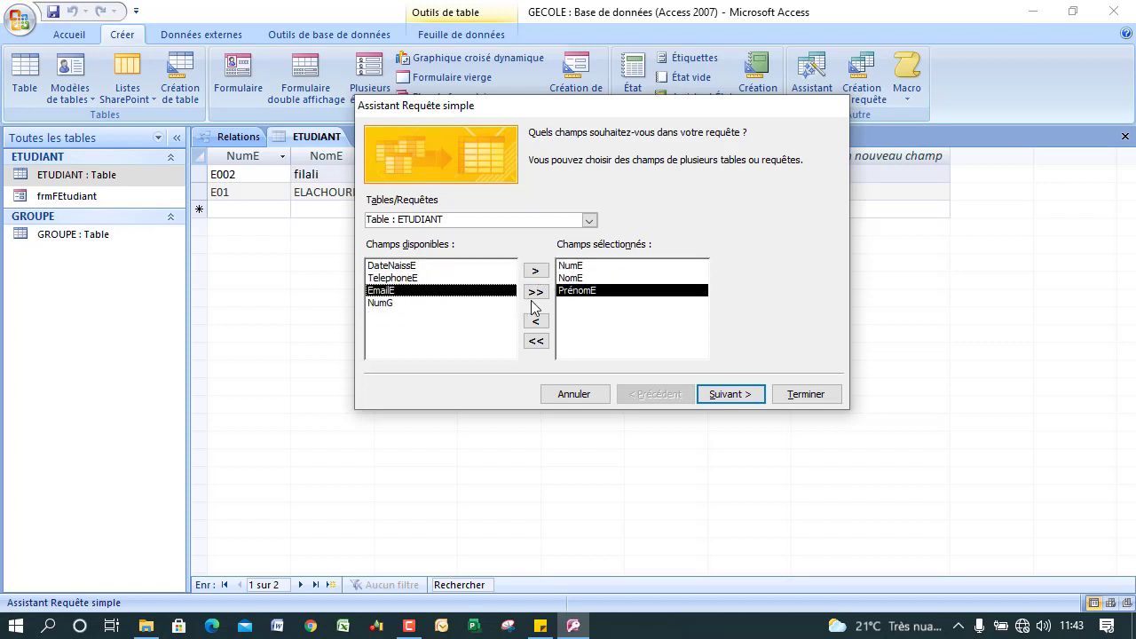
{"action": "left_click", "coordinate": [536, 271]}
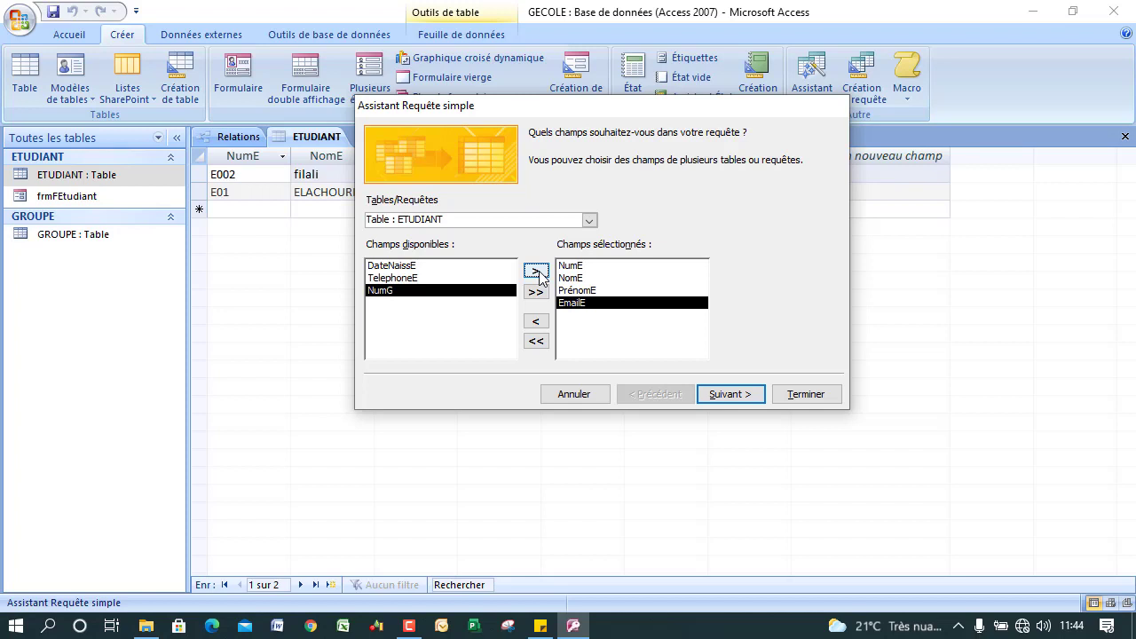
{"action": "left_click", "coordinate": [721, 394]}
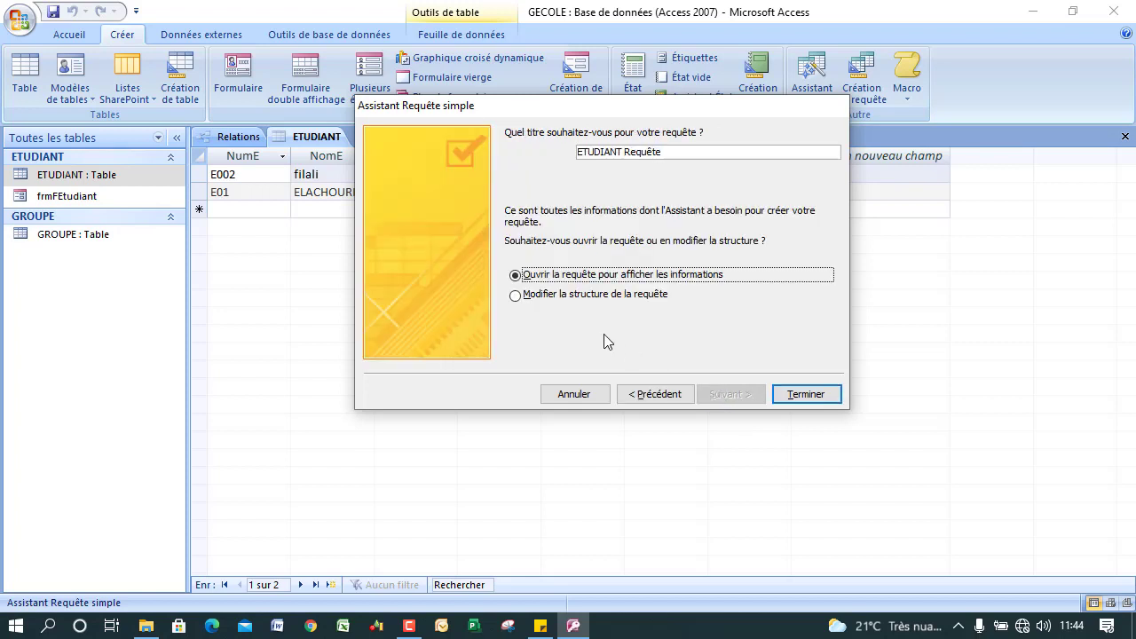
Replace the default title with R_infoetudiants and finish the wizard to view results.
{"action": "left_click_drag", "start_coordinate": [674, 153], "coordinate": [535, 143]}
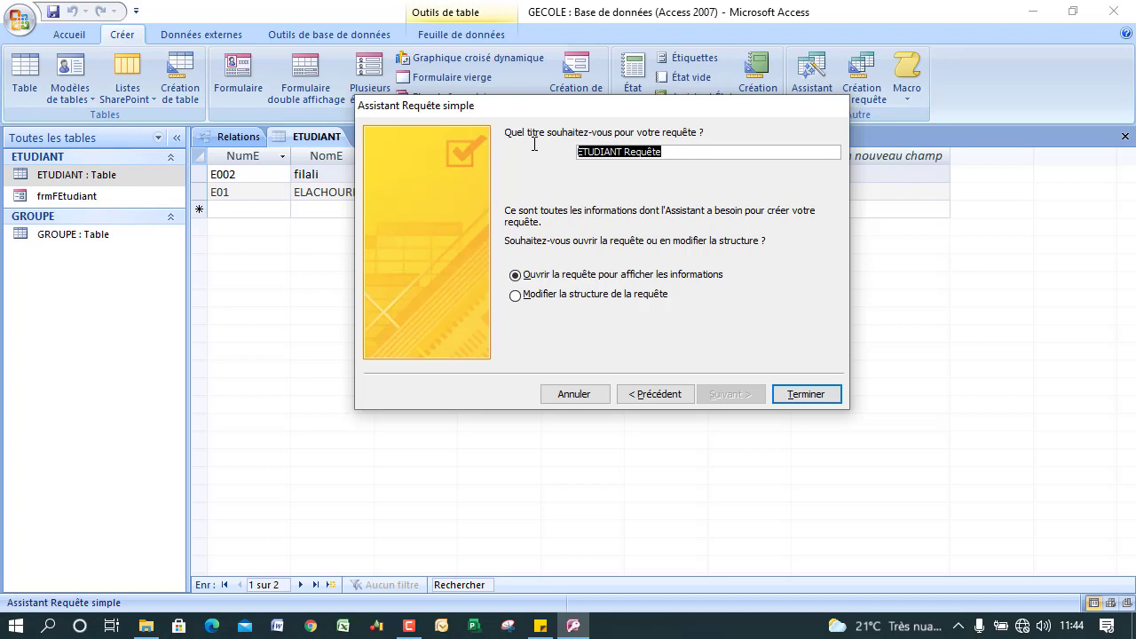
{"action": "key", "text": "BackSpace"}
{"action": "type", "text": "R"}
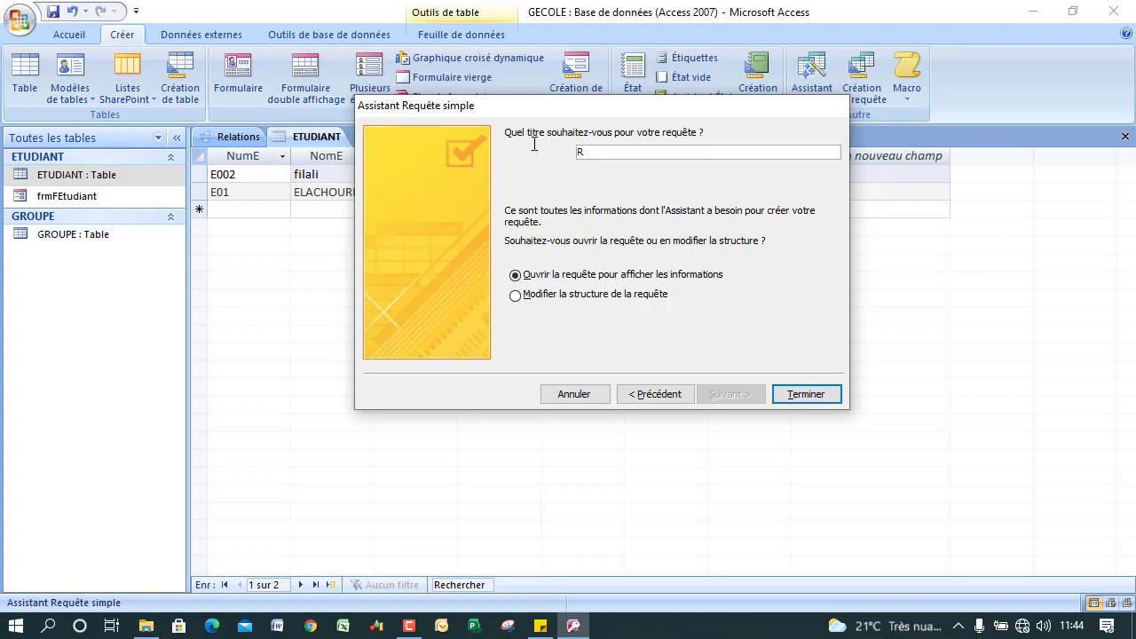
{"action": "type", "text": "_infoetudiants"}
{"action": "left_click", "coordinate": [803, 396]}
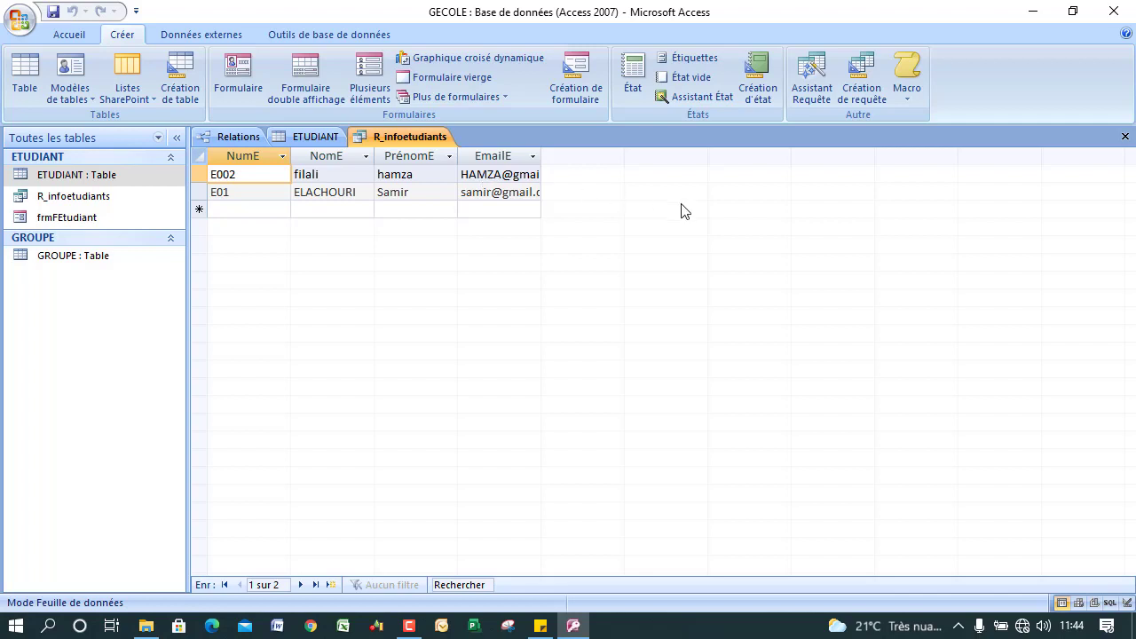
Close the R_infoetudiants, ETUDIANT and Relations tabs and group the navigation pane by Type d'objet.
{"action": "left_click", "coordinate": [1124, 137]}
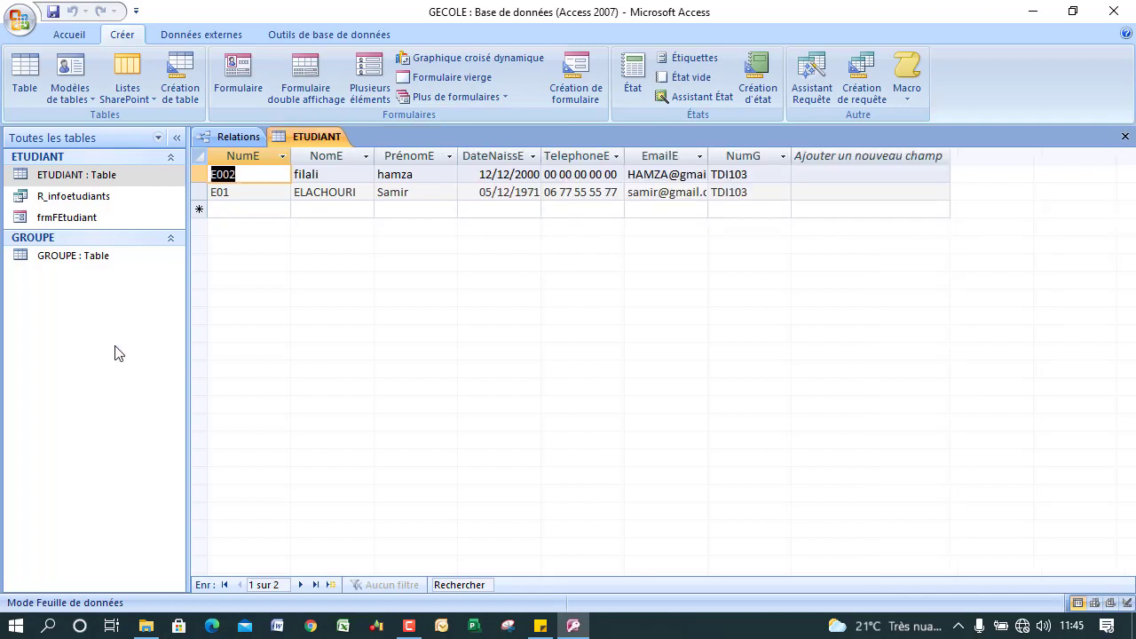
{"action": "left_click", "coordinate": [1124, 137]}
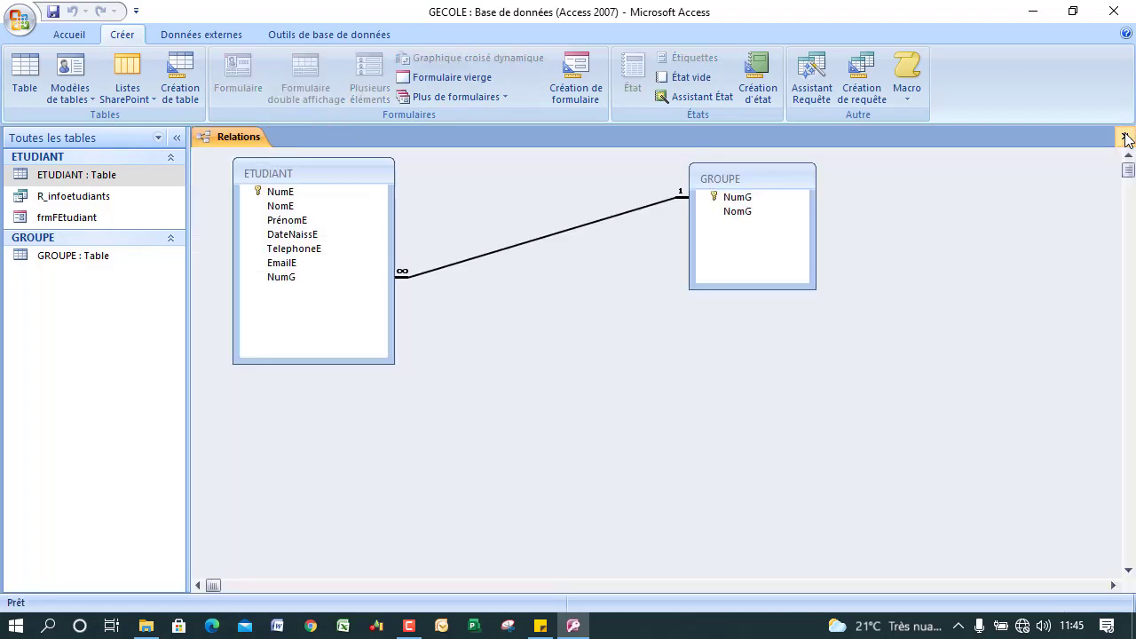
{"action": "left_click", "coordinate": [1124, 137]}
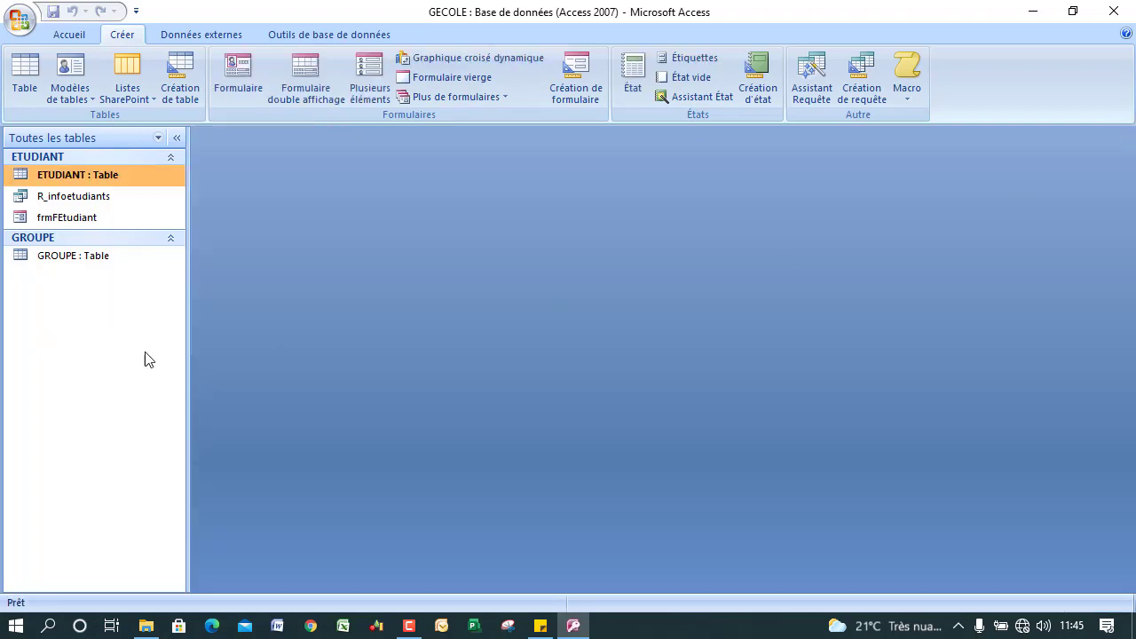
{"action": "left_click", "coordinate": [74, 201]}
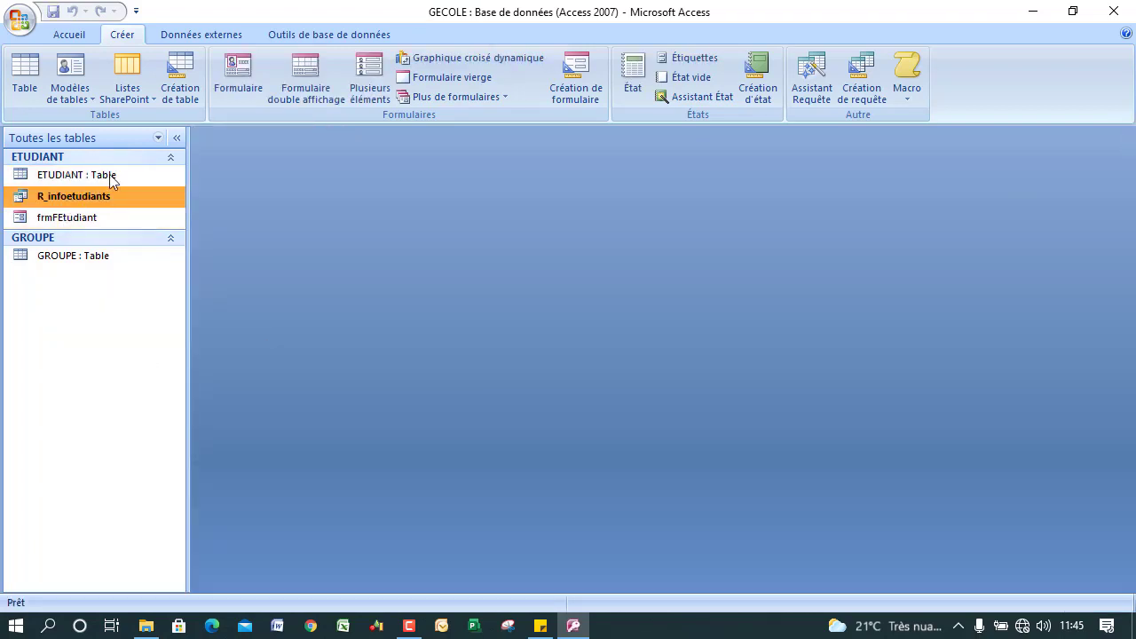
{"action": "left_click", "coordinate": [159, 138]}
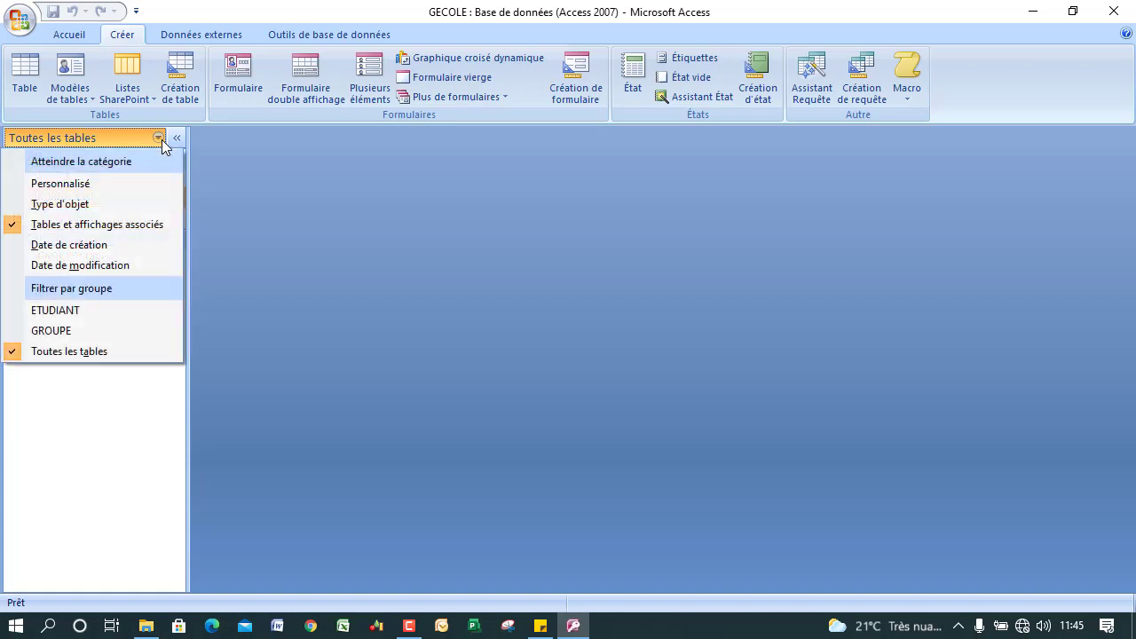
{"action": "left_click", "coordinate": [64, 204]}
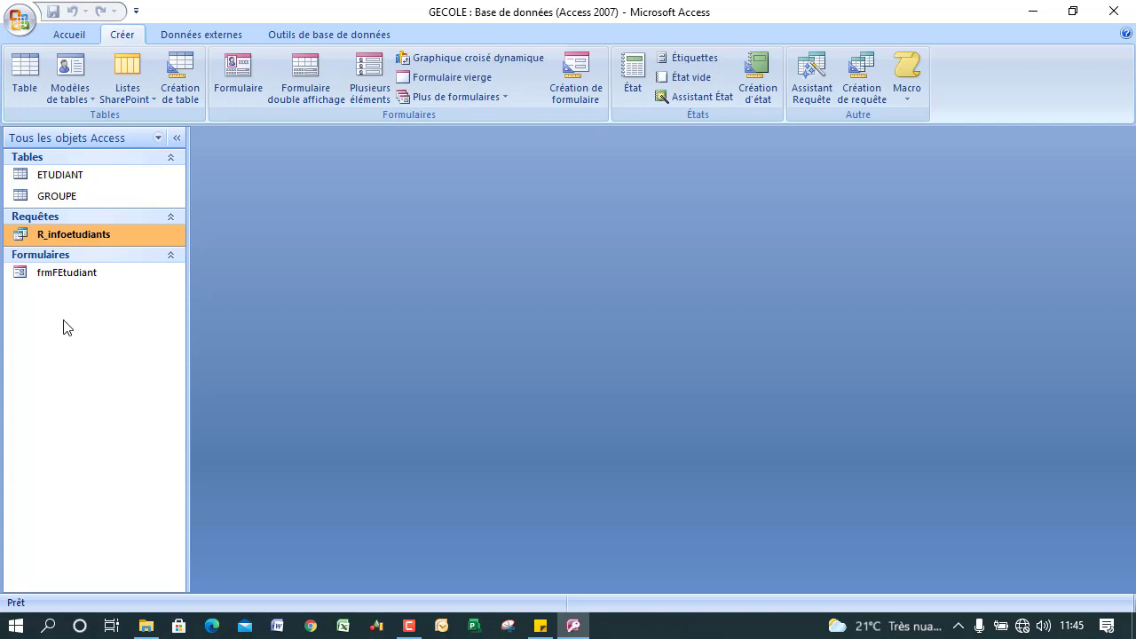
Open R_infoetudiants in Mode création and enlarge the ETUDIANT field list to show every field.
{"action": "right_click", "coordinate": [104, 242]}
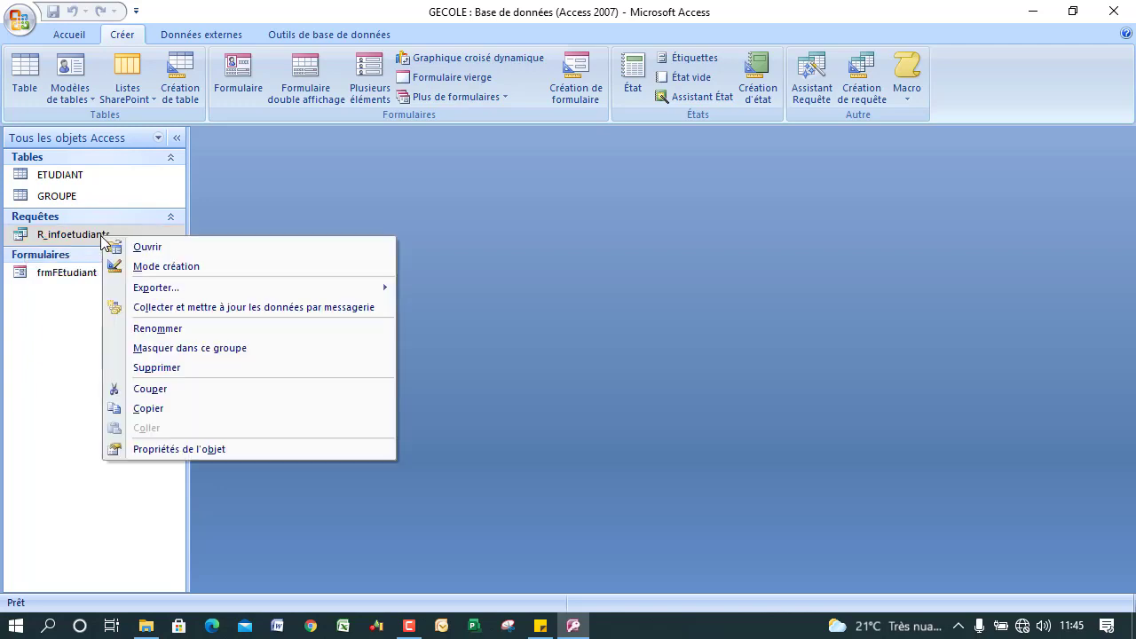
{"action": "left_click", "coordinate": [205, 267]}
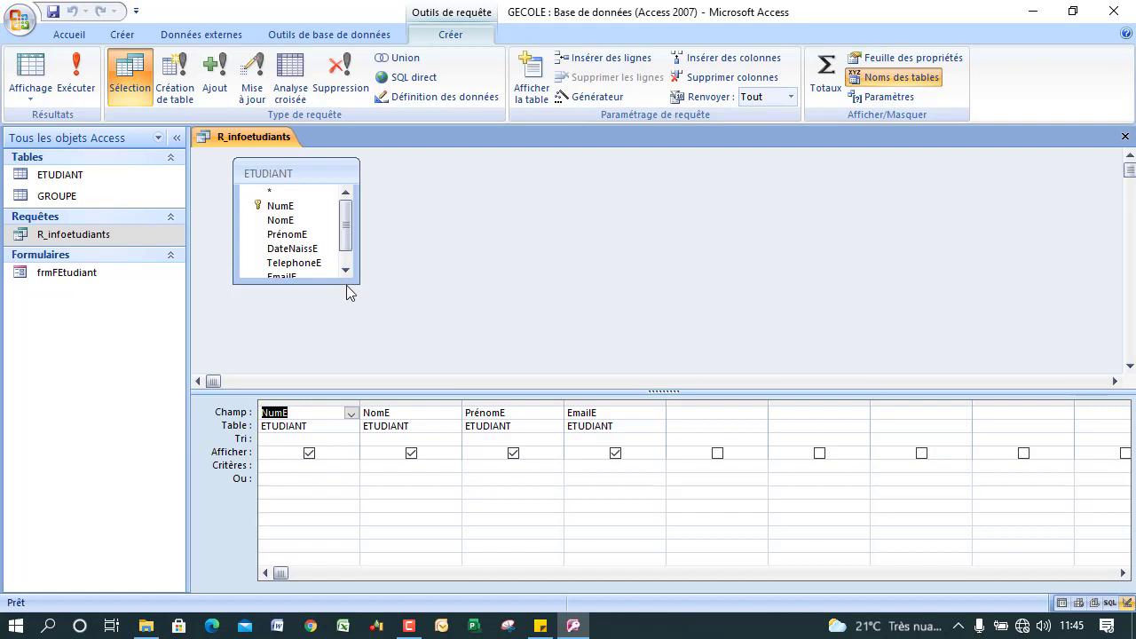
{"action": "left_click_drag", "start_coordinate": [357, 282], "coordinate": [489, 328]}
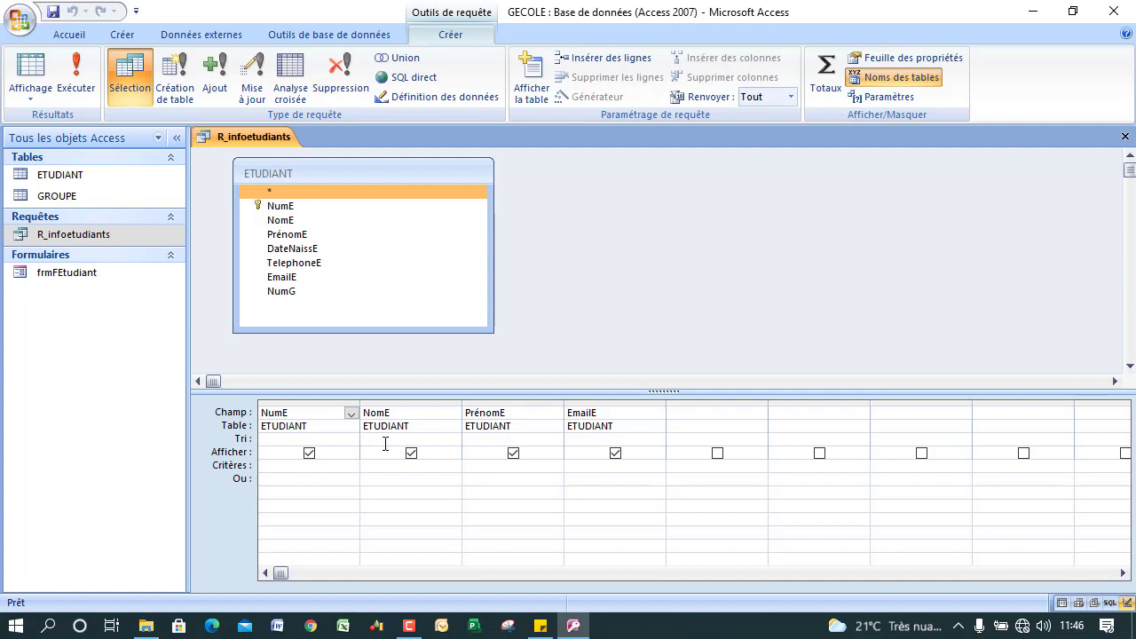
Sort NomE ascending, keeping NumE shown in the query output.
{"action": "left_click", "coordinate": [385, 439]}
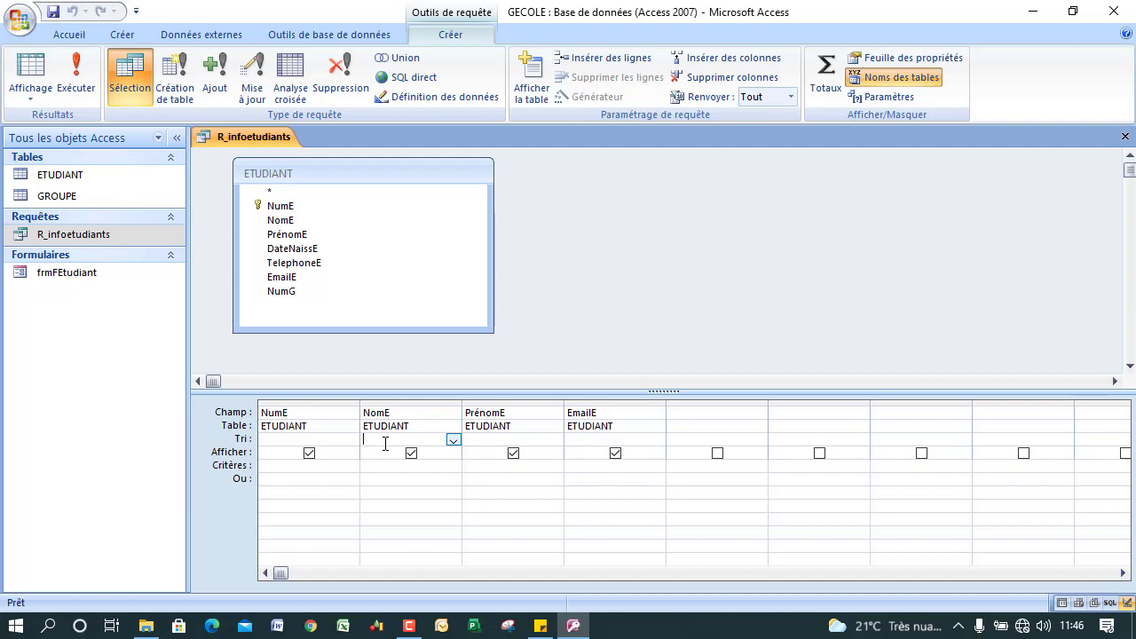
{"action": "left_click", "coordinate": [452, 439]}
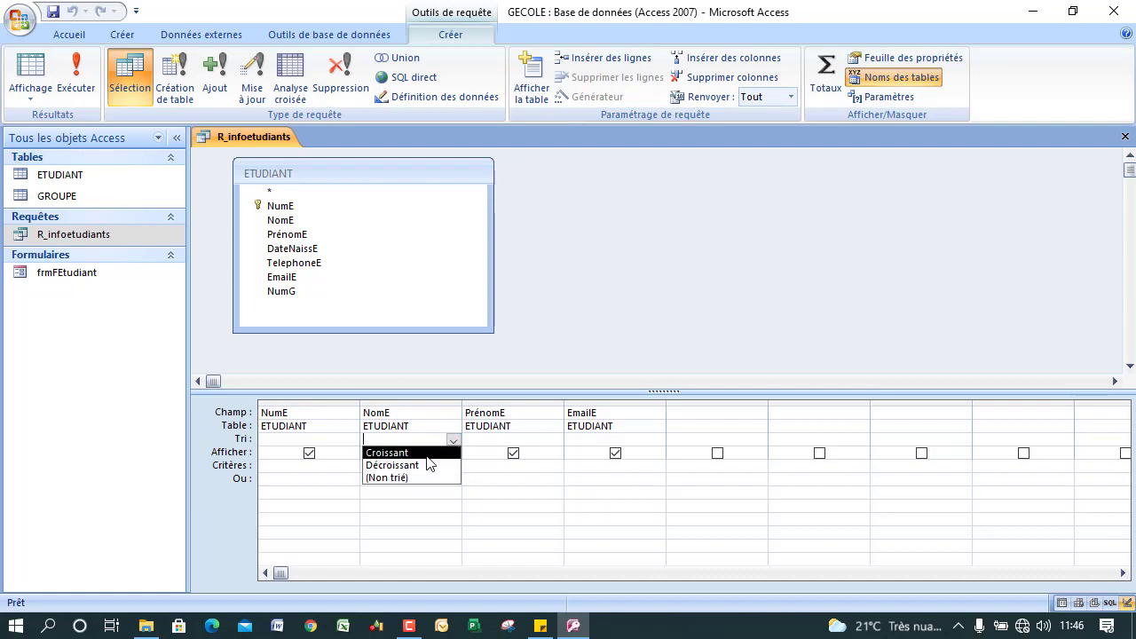
{"action": "left_click", "coordinate": [427, 457]}
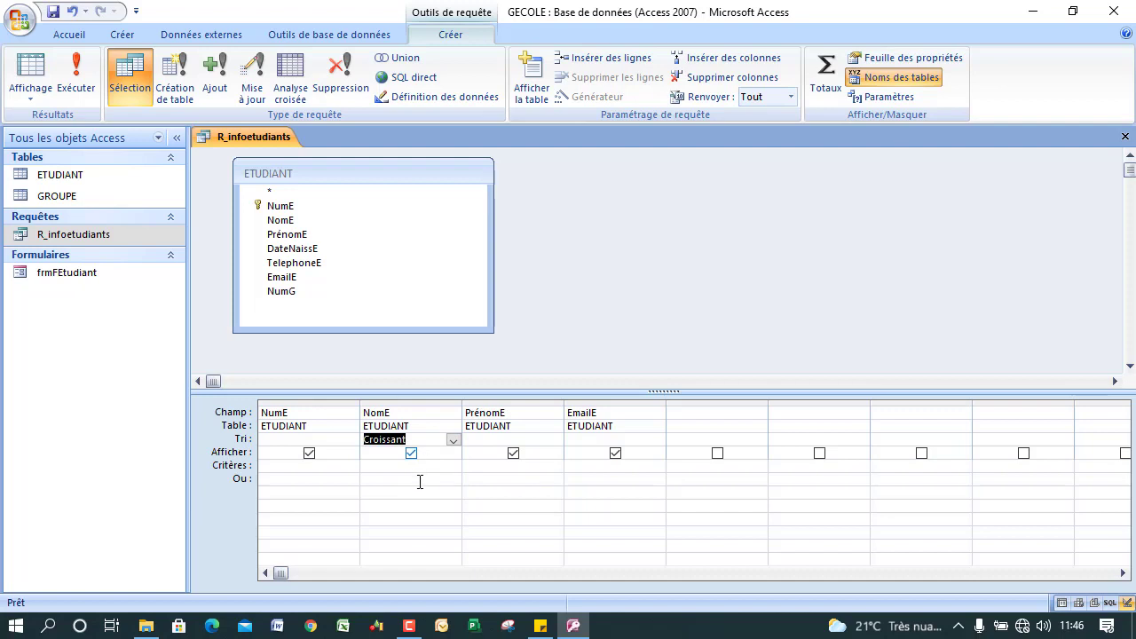
{"action": "left_click", "coordinate": [309, 454]}
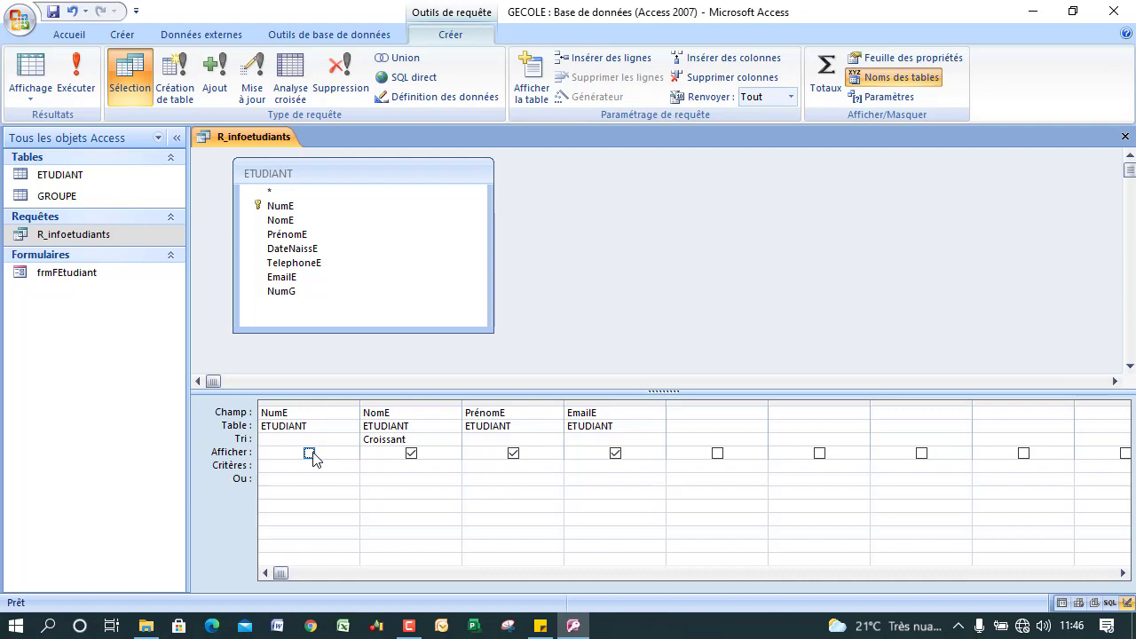
{"action": "left_click", "coordinate": [311, 454]}
Enter 'elachouri' as the NomE criterion and run the query.
{"action": "left_click", "coordinate": [398, 467]}
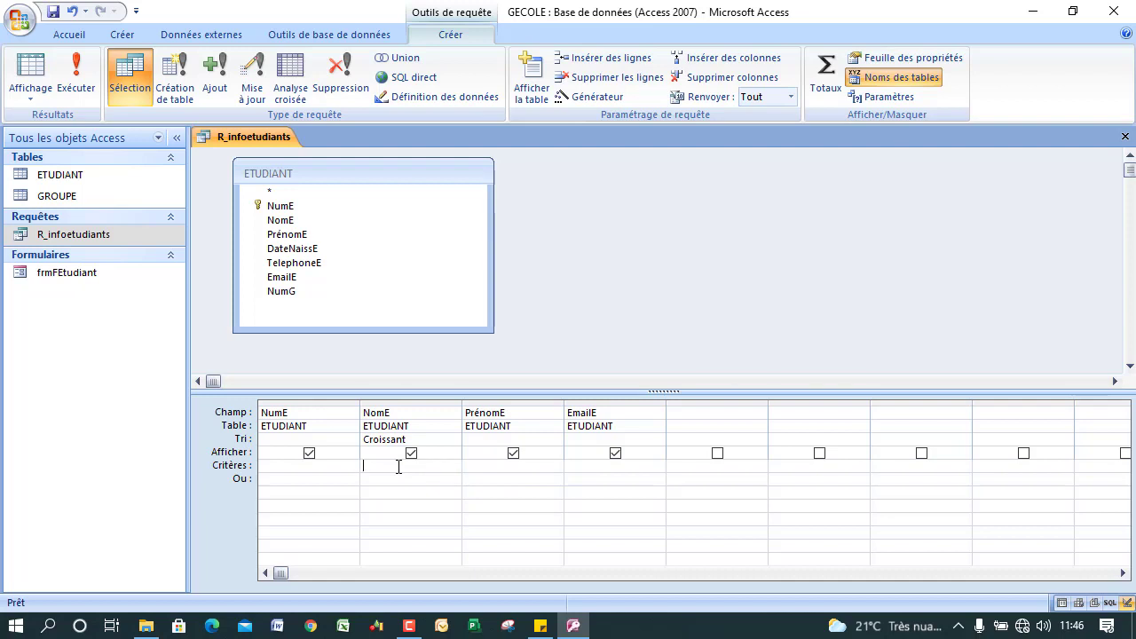
{"action": "type", "text": "elachouri"}
{"action": "left_click", "coordinate": [88, 75]}
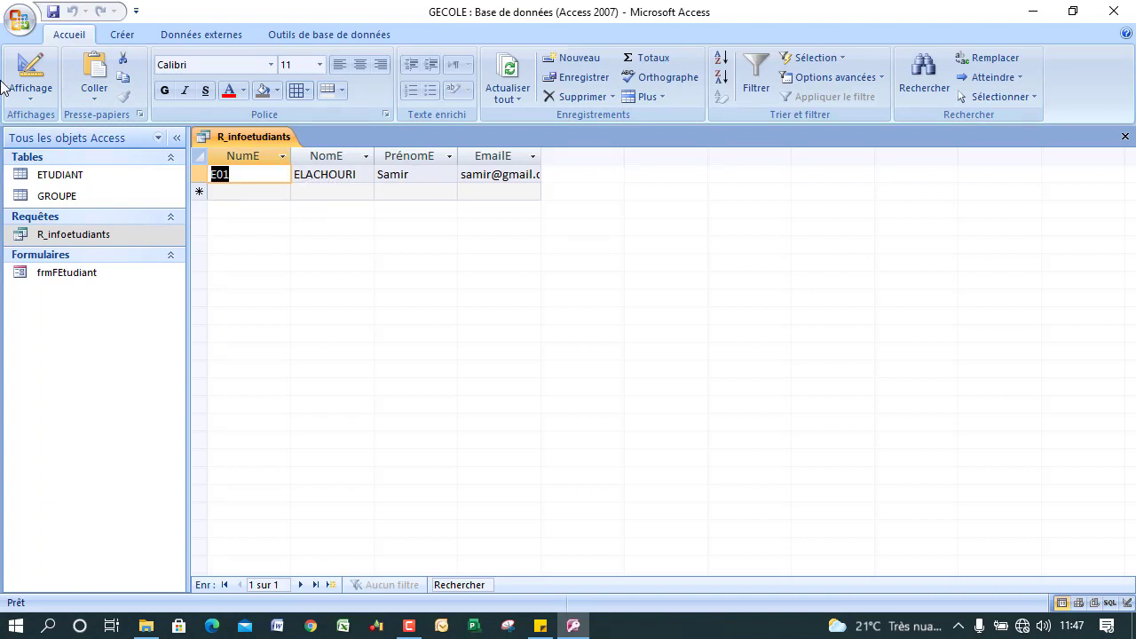
Delete the elachouri criterion and rerun the query to list all students.
{"action": "left_click", "coordinate": [30, 76]}
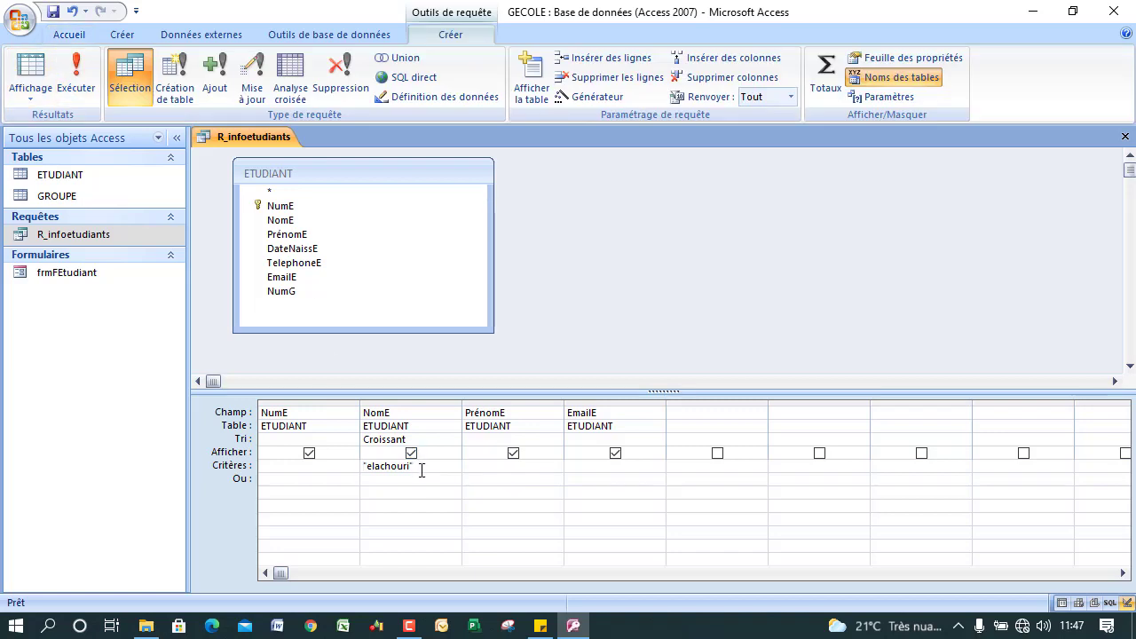
{"action": "left_click_drag", "start_coordinate": [421, 468], "coordinate": [344, 457]}
{"action": "key", "text": "Delete"}
{"action": "left_click", "coordinate": [77, 78]}
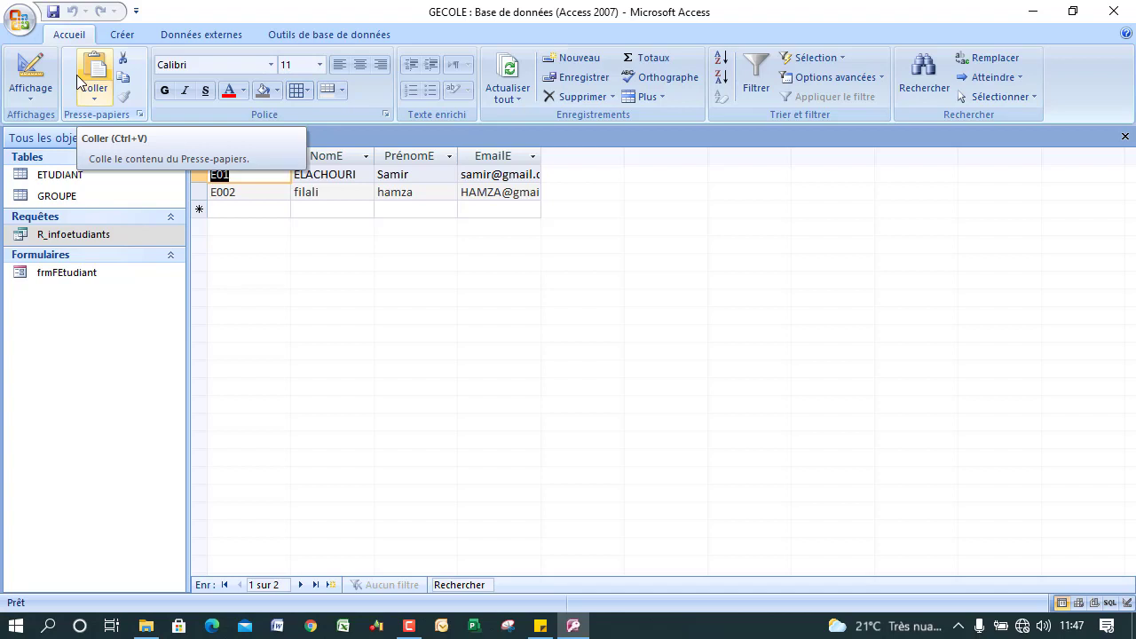
Change the NomE sort to Décroissant, run the query, and return to Design view.
{"action": "left_click", "coordinate": [30, 72]}
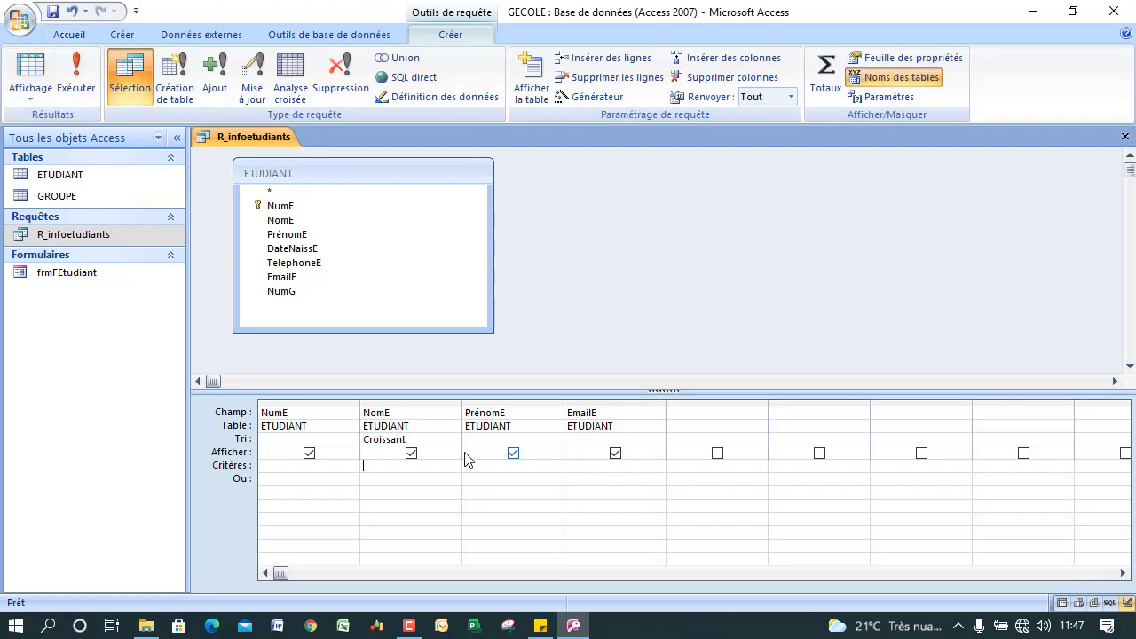
{"action": "left_click", "coordinate": [431, 439]}
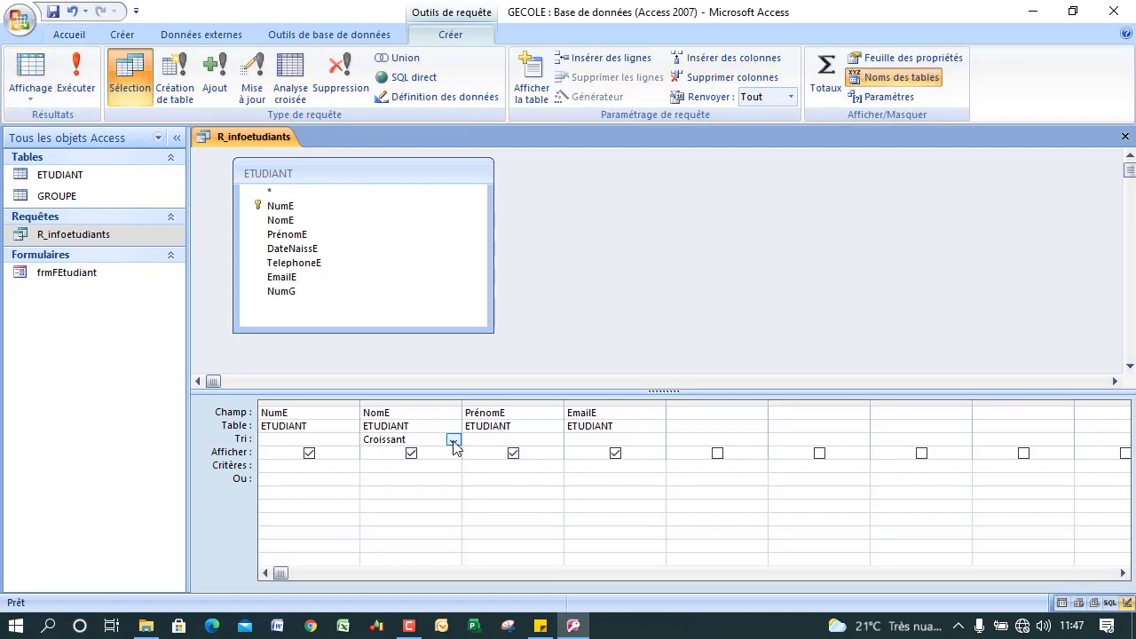
{"action": "left_click", "coordinate": [452, 441]}
{"action": "left_click", "coordinate": [430, 465]}
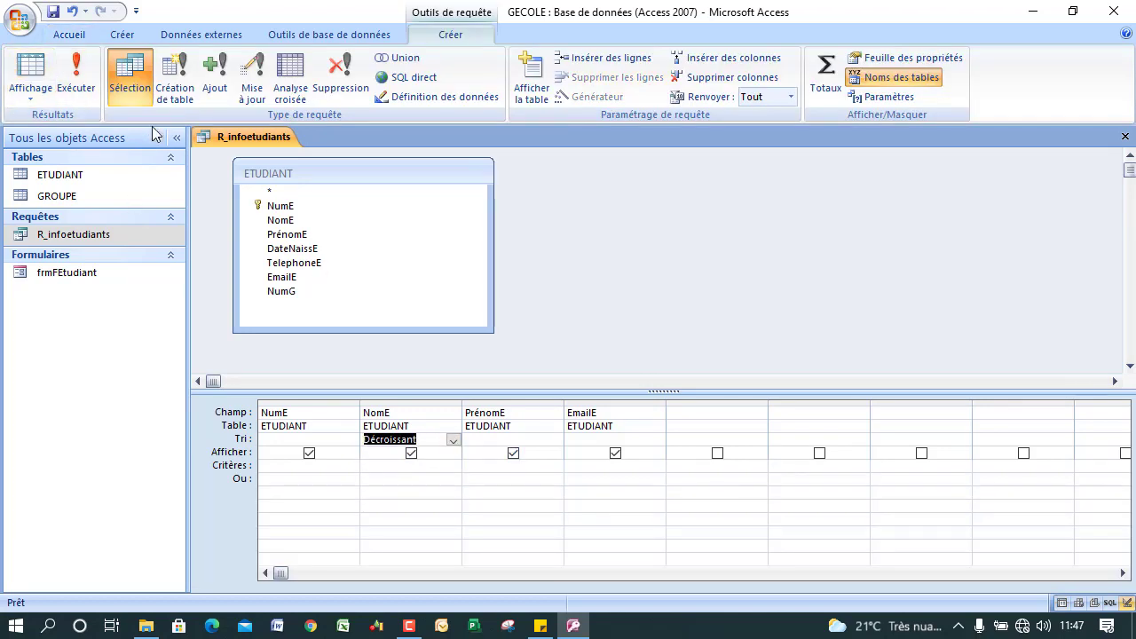
{"action": "left_click", "coordinate": [76, 76]}
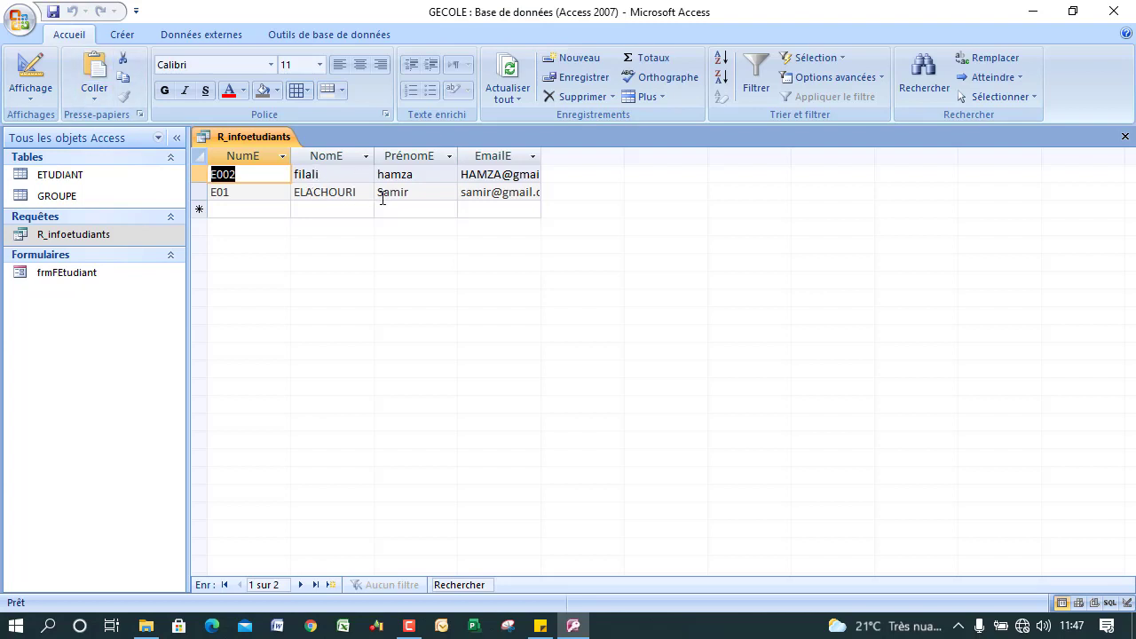
{"action": "left_click", "coordinate": [30, 71]}
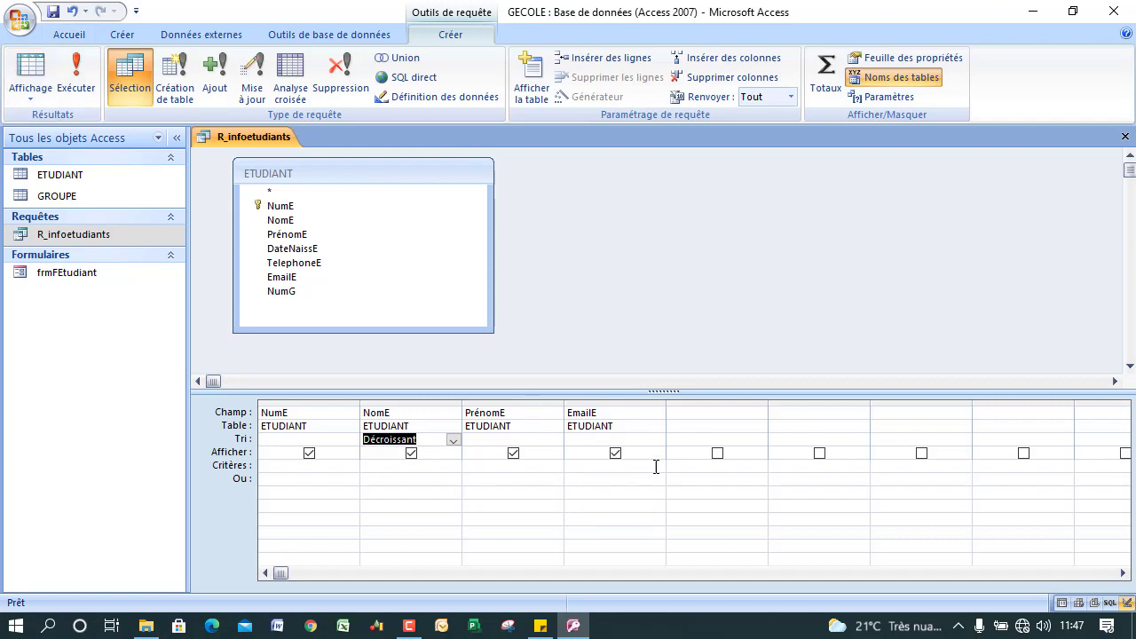
Set the fifth grid column to ETUDIANT's TelephoneE field.
{"action": "left_click", "coordinate": [717, 427]}
{"action": "left_click", "coordinate": [758, 428]}
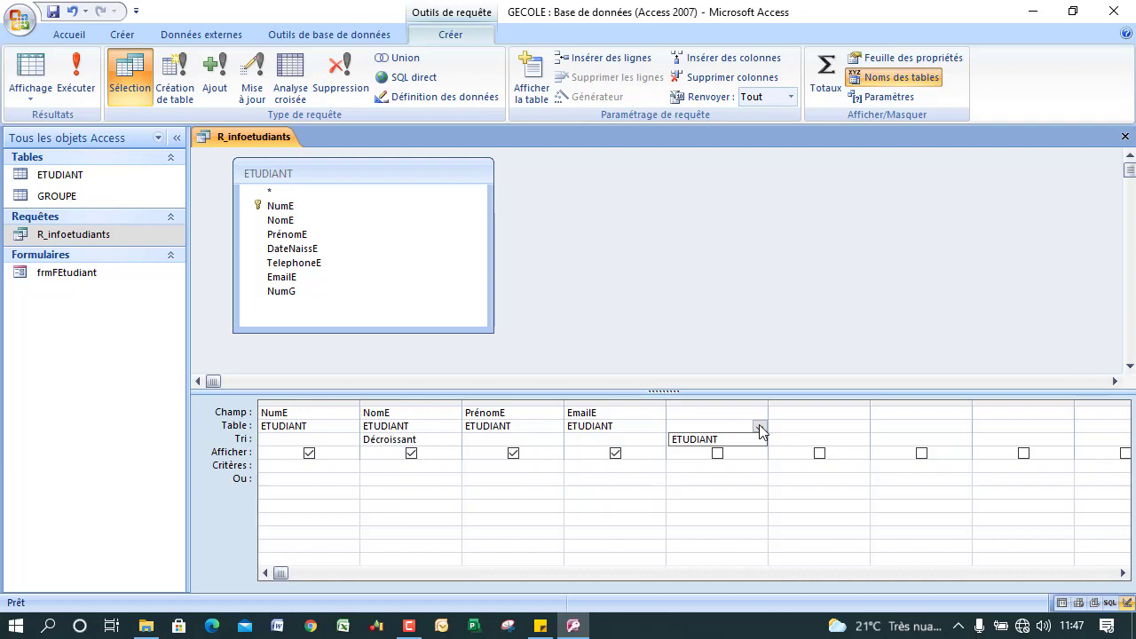
{"action": "left_click", "coordinate": [736, 438]}
{"action": "left_click", "coordinate": [760, 412]}
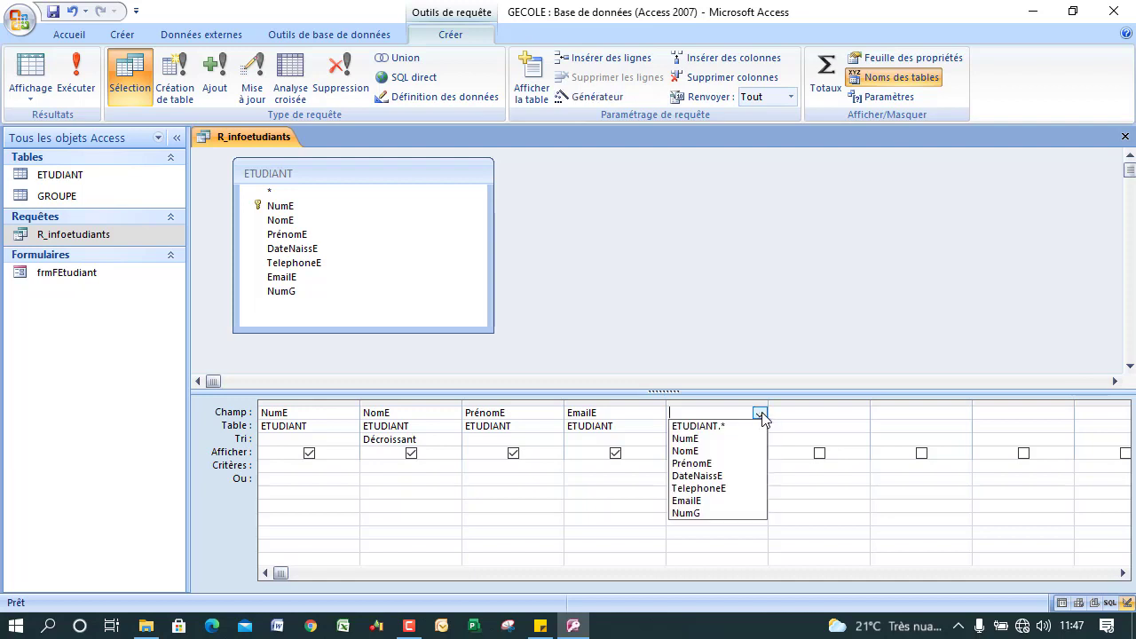
{"action": "left_click", "coordinate": [707, 488]}
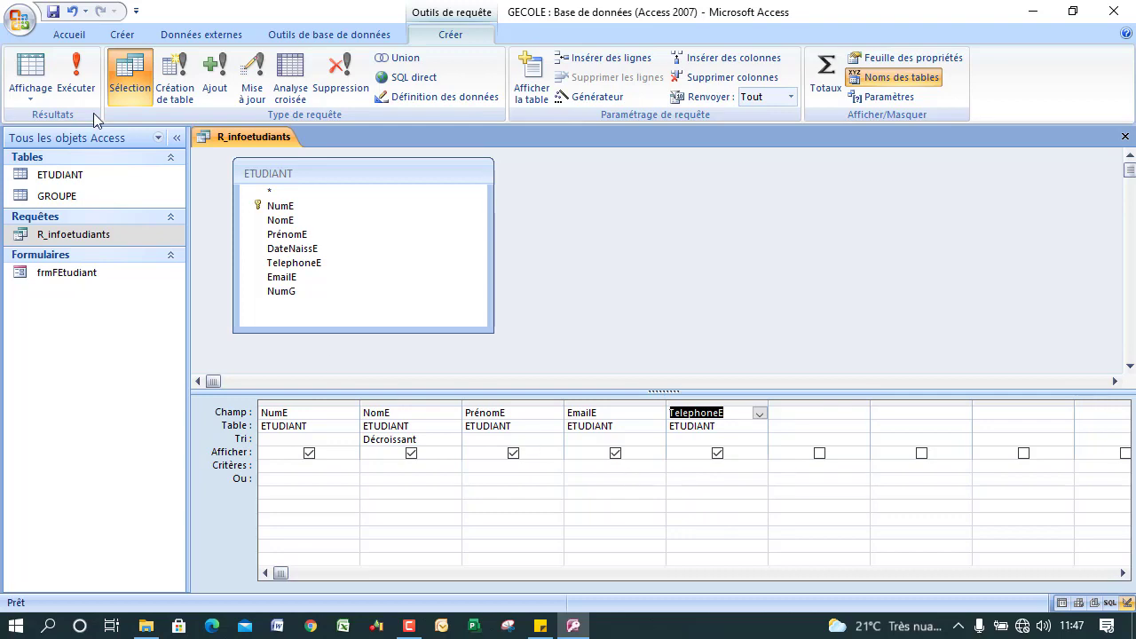
Run the query to show phone numbers, then begin a new query with Création de requête.
{"action": "left_click", "coordinate": [78, 74]}
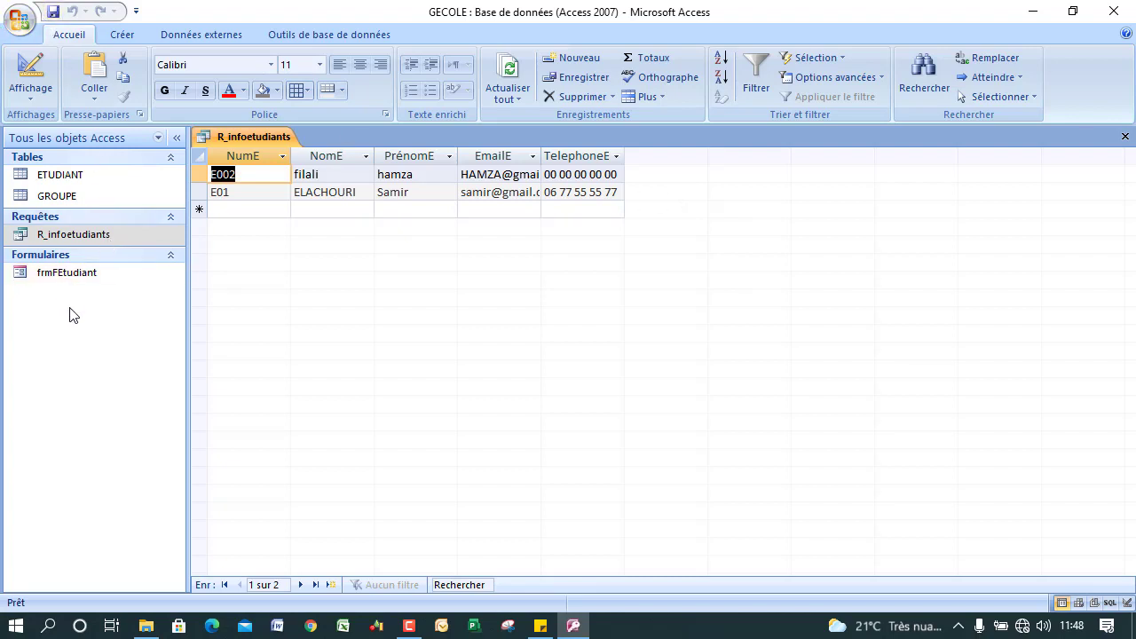
{"action": "left_click", "coordinate": [121, 36]}
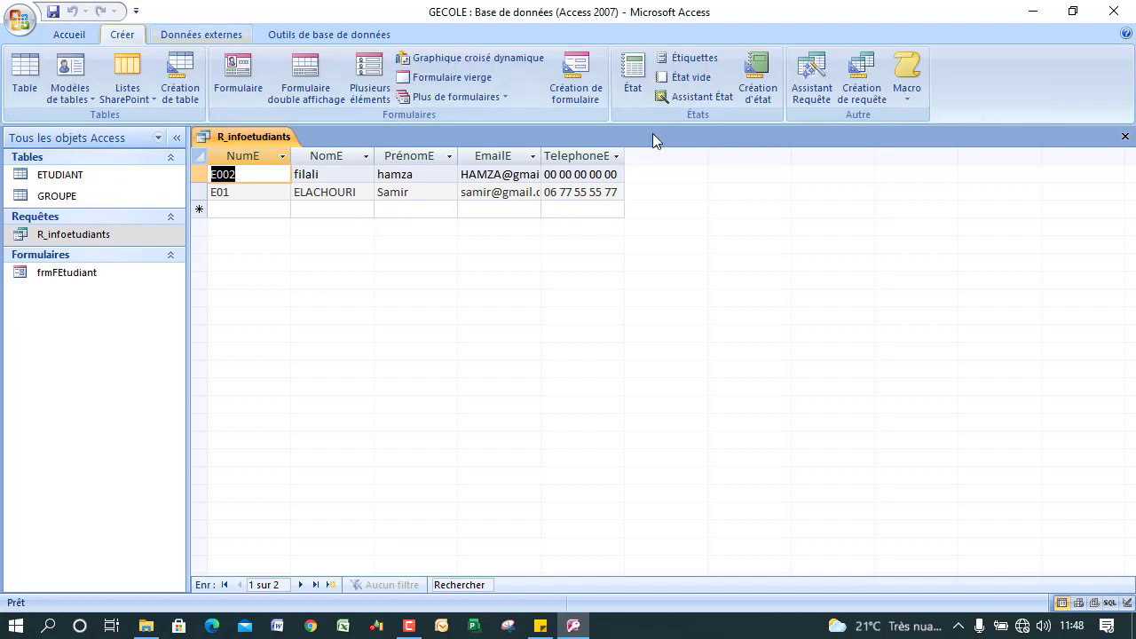
{"action": "left_click", "coordinate": [865, 87]}
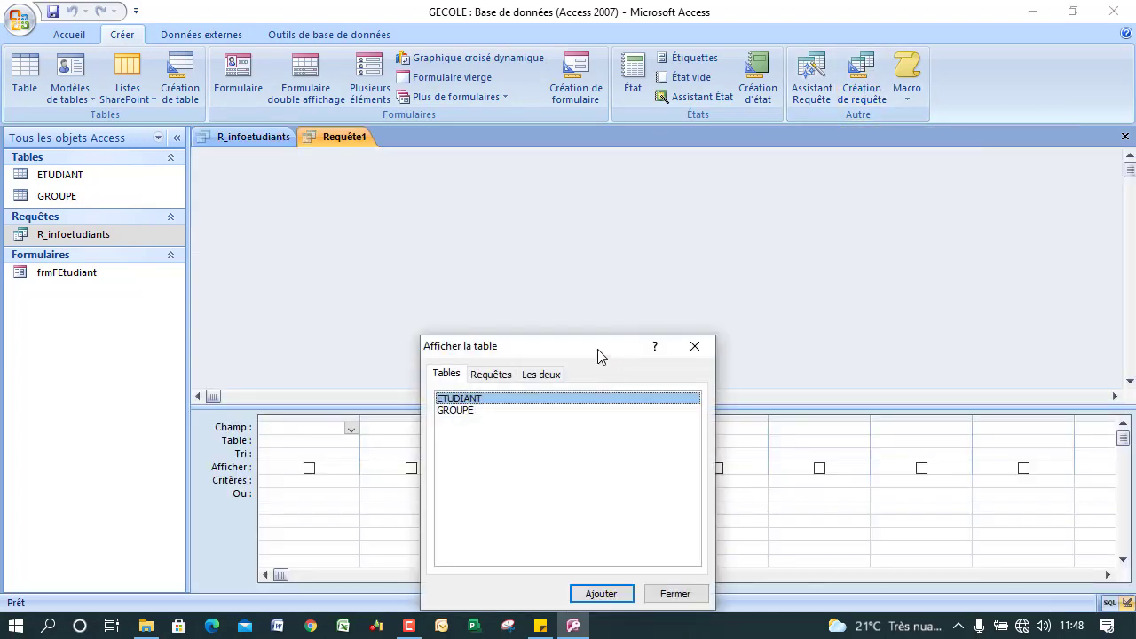
Add the ETUDIANT and GROUPE tables to Requête1 and place GROUPE further right.
{"action": "left_click_drag", "start_coordinate": [598, 356], "coordinate": [918, 147]}
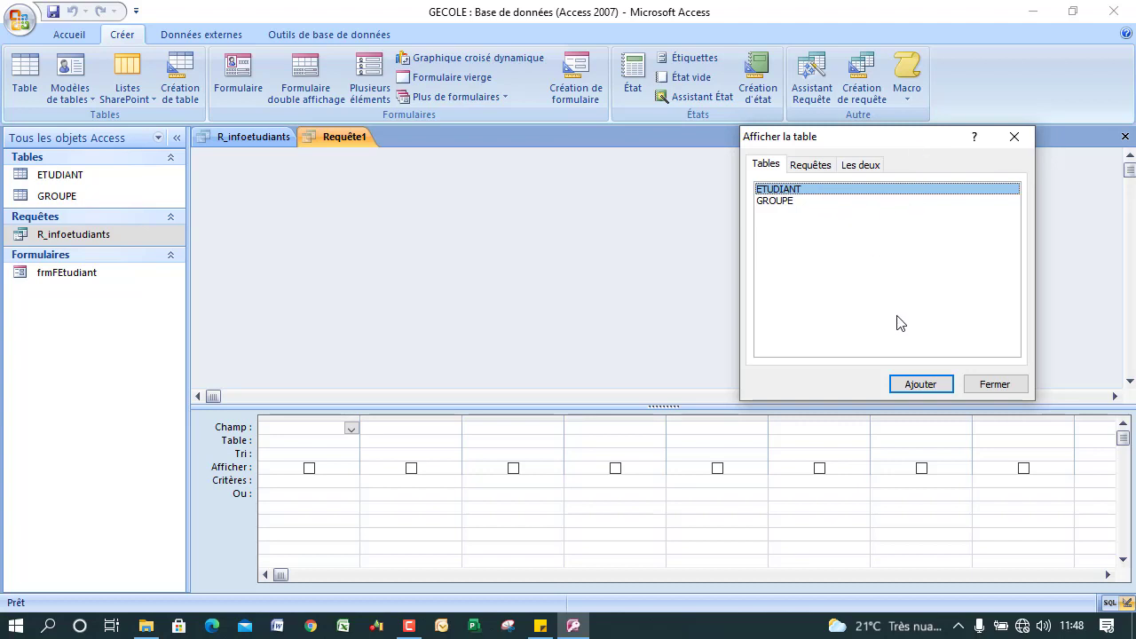
{"action": "left_click", "coordinate": [914, 388]}
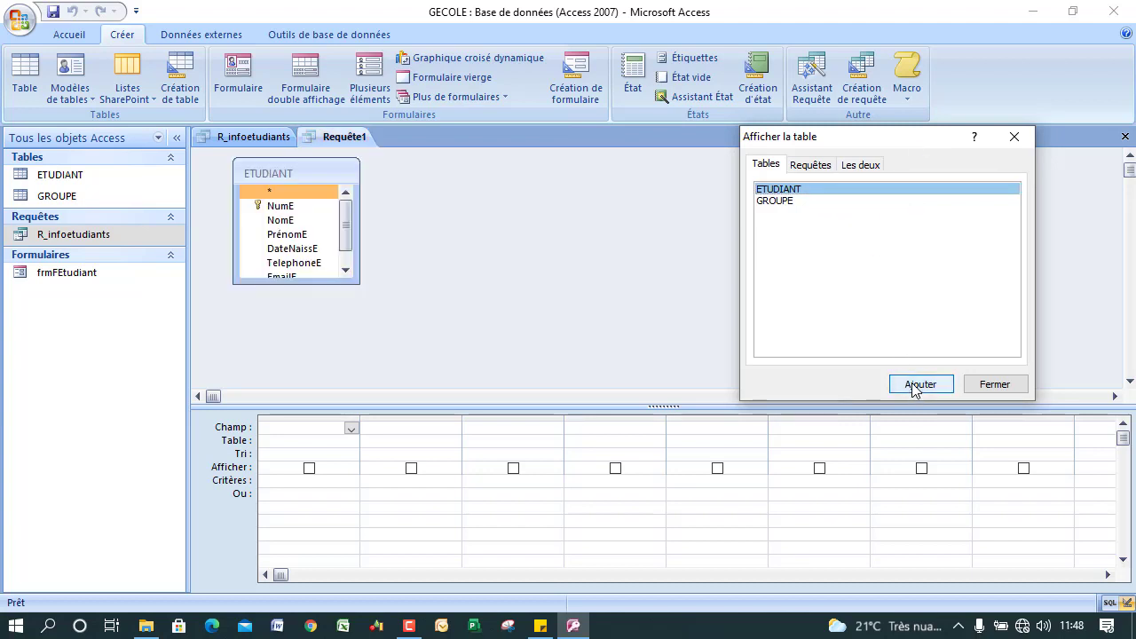
{"action": "left_click", "coordinate": [785, 201]}
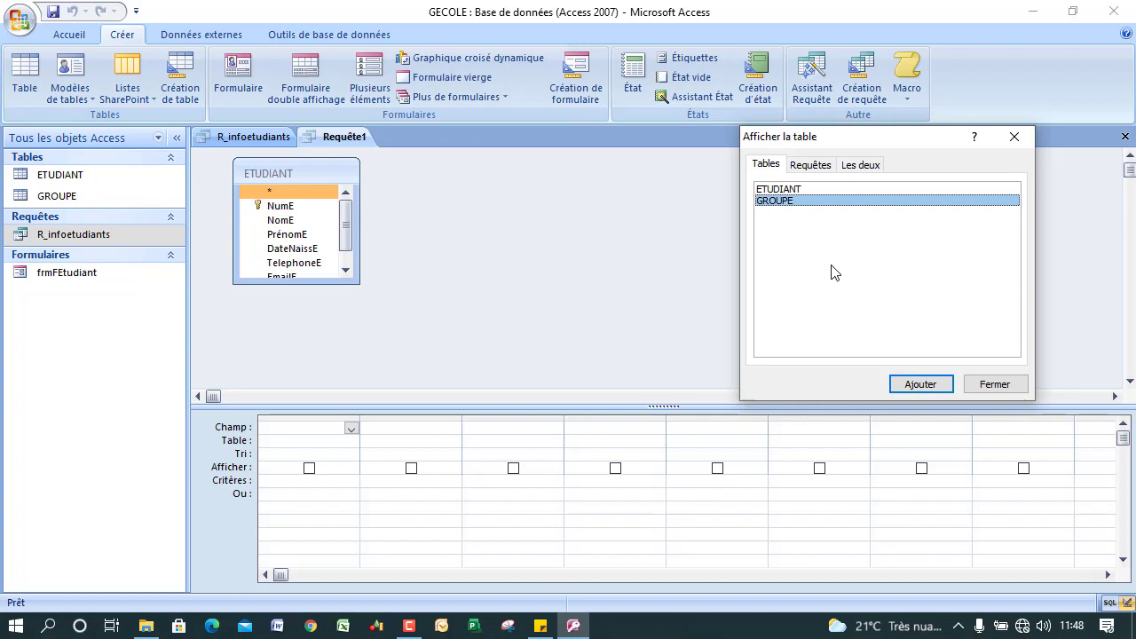
{"action": "left_click", "coordinate": [914, 385]}
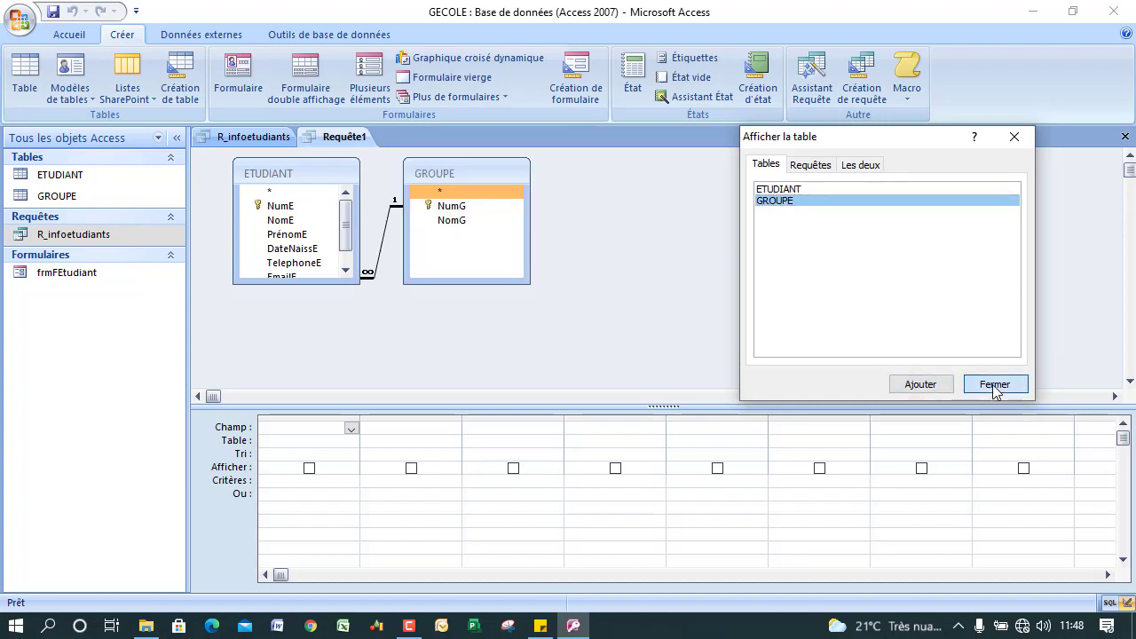
{"action": "left_click", "coordinate": [989, 385]}
{"action": "left_click_drag", "start_coordinate": [495, 169], "coordinate": [698, 198]}
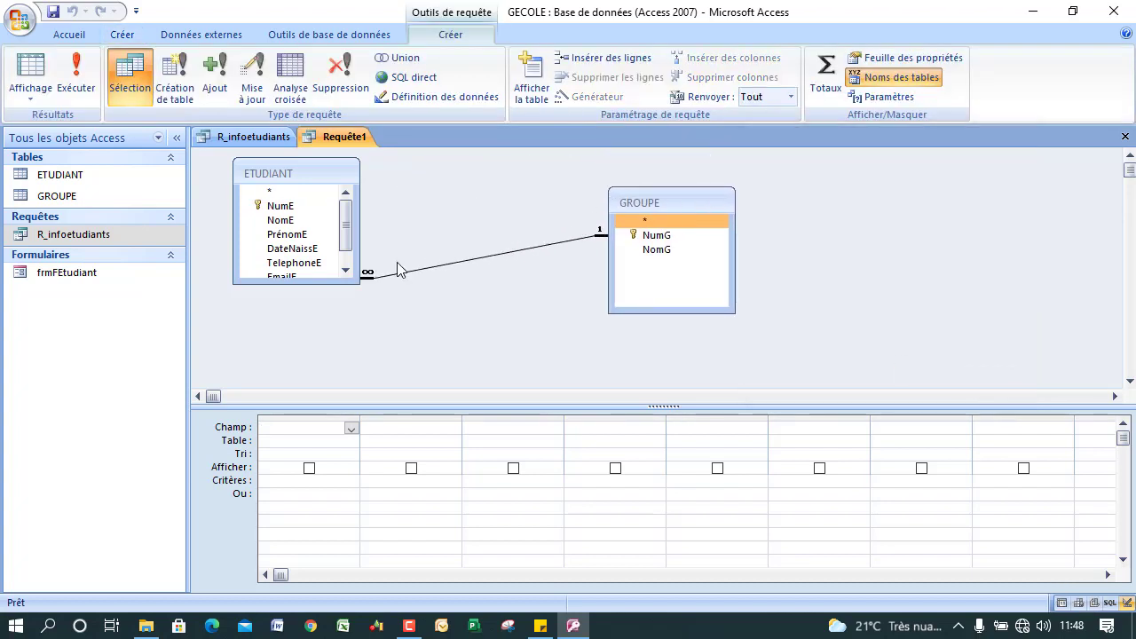
Add ETUDIANT's NomE and PrénomE and GROUPE's NomG to the query grid and run it.
{"action": "left_click", "coordinate": [339, 286]}
{"action": "left_click_drag", "start_coordinate": [339, 287], "coordinate": [381, 361]}
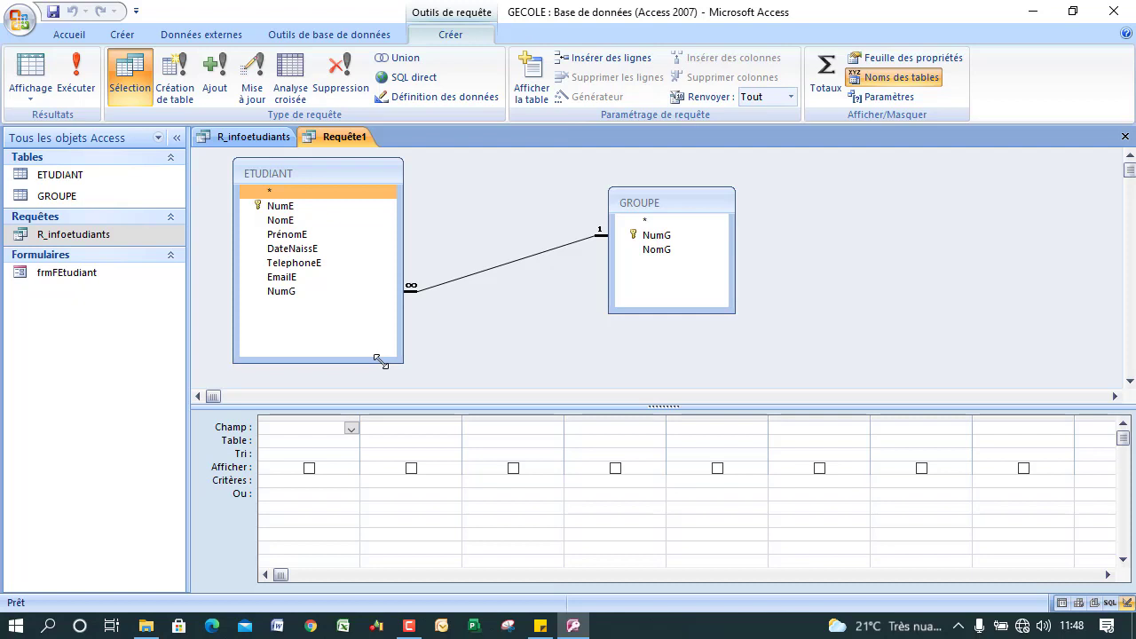
{"action": "double_click", "coordinate": [299, 220]}
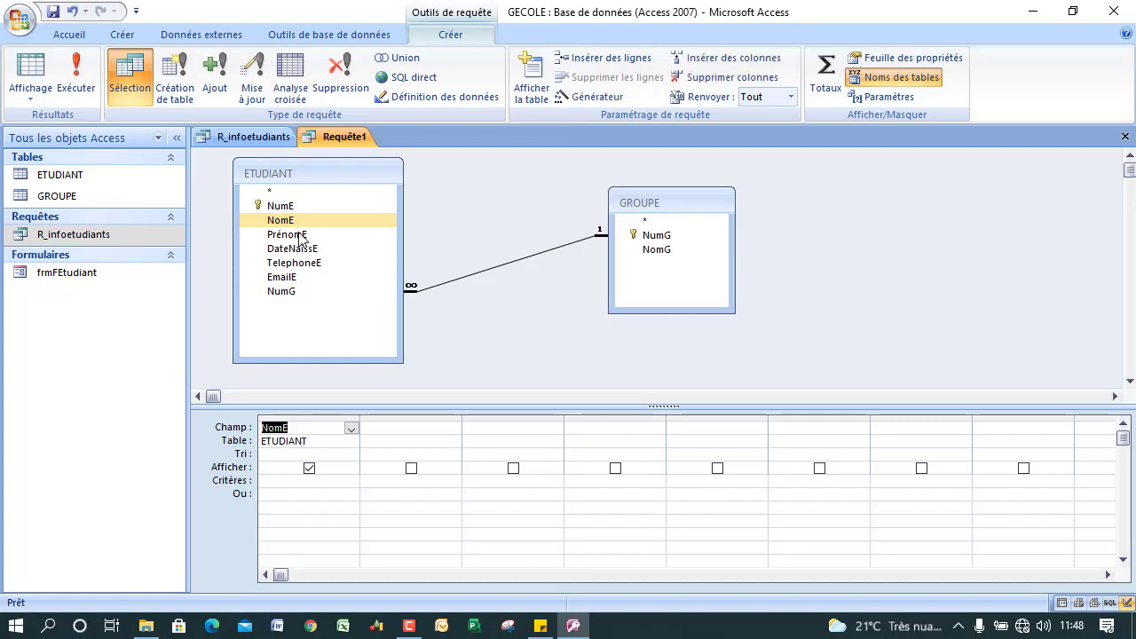
{"action": "double_click", "coordinate": [300, 235]}
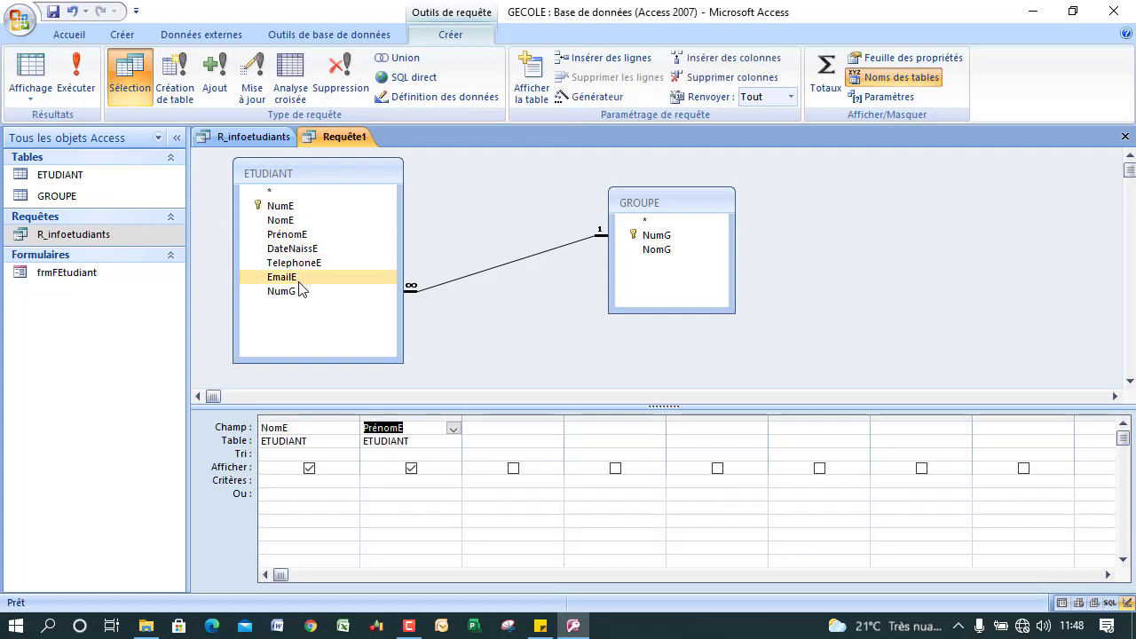
{"action": "double_click", "coordinate": [657, 249]}
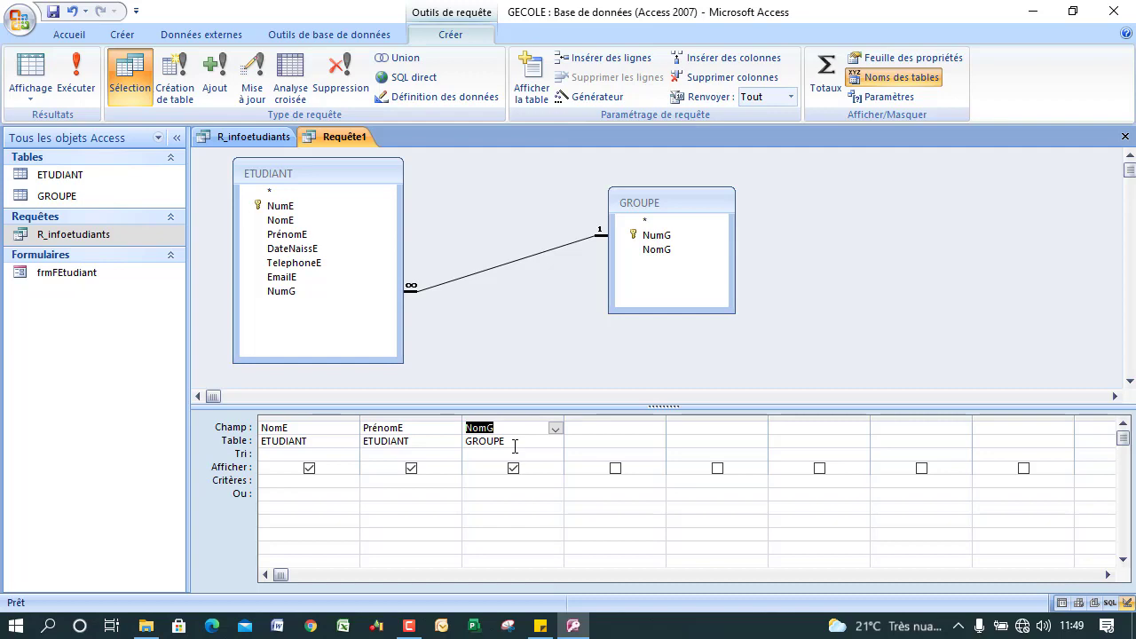
{"action": "left_click", "coordinate": [80, 70]}
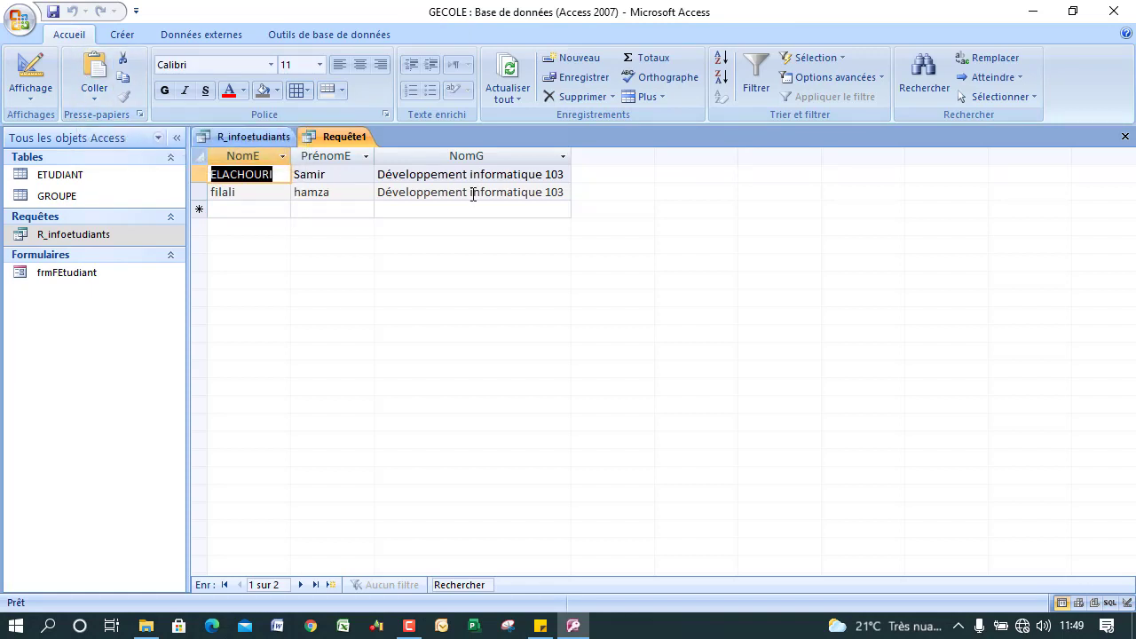
Replace NomG with NumG in the third column and rerun the query to show TDI103.
{"action": "left_click", "coordinate": [31, 71]}
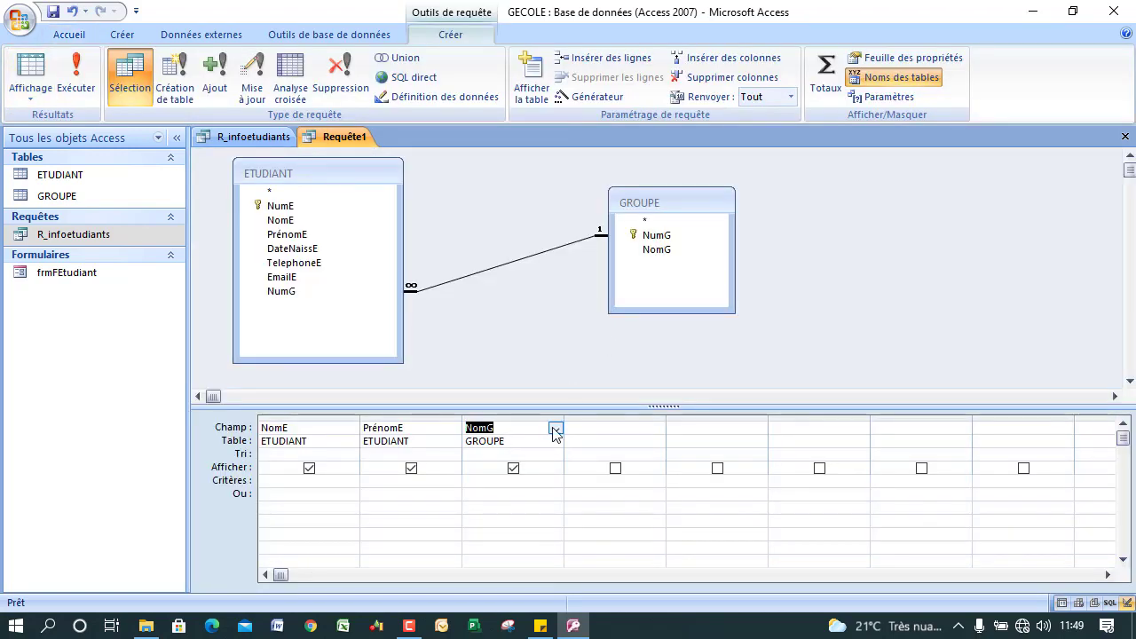
{"action": "left_click", "coordinate": [554, 429]}
{"action": "left_click", "coordinate": [517, 454]}
{"action": "left_click", "coordinate": [76, 75]}
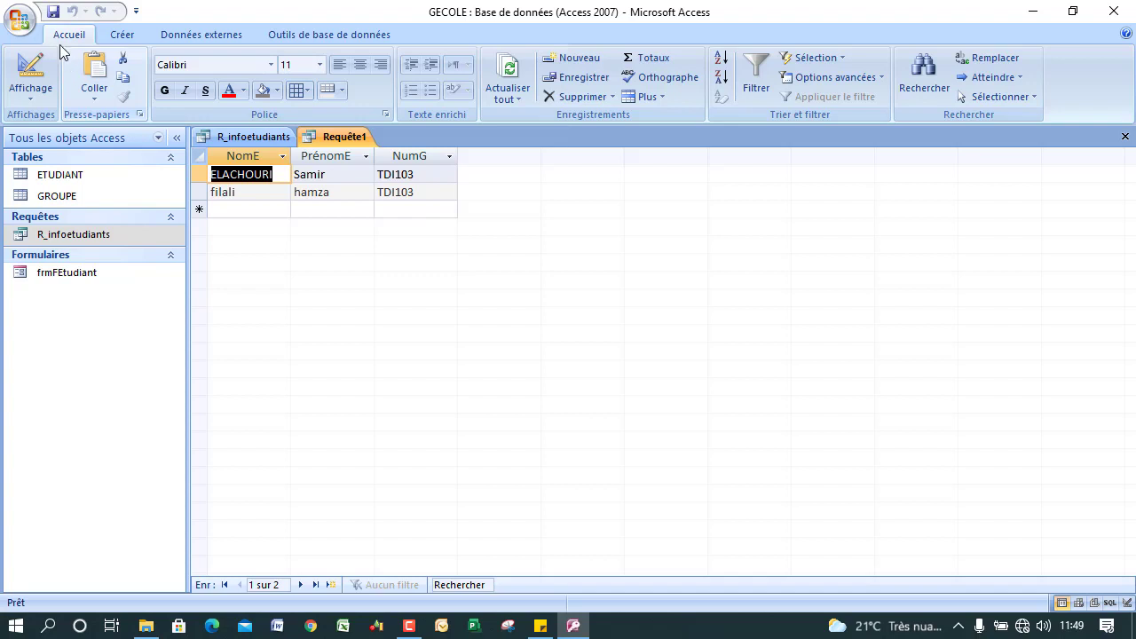
Save the new query as R_Etudiant_par_groupe and close both open queries.
{"action": "left_click", "coordinate": [53, 12]}
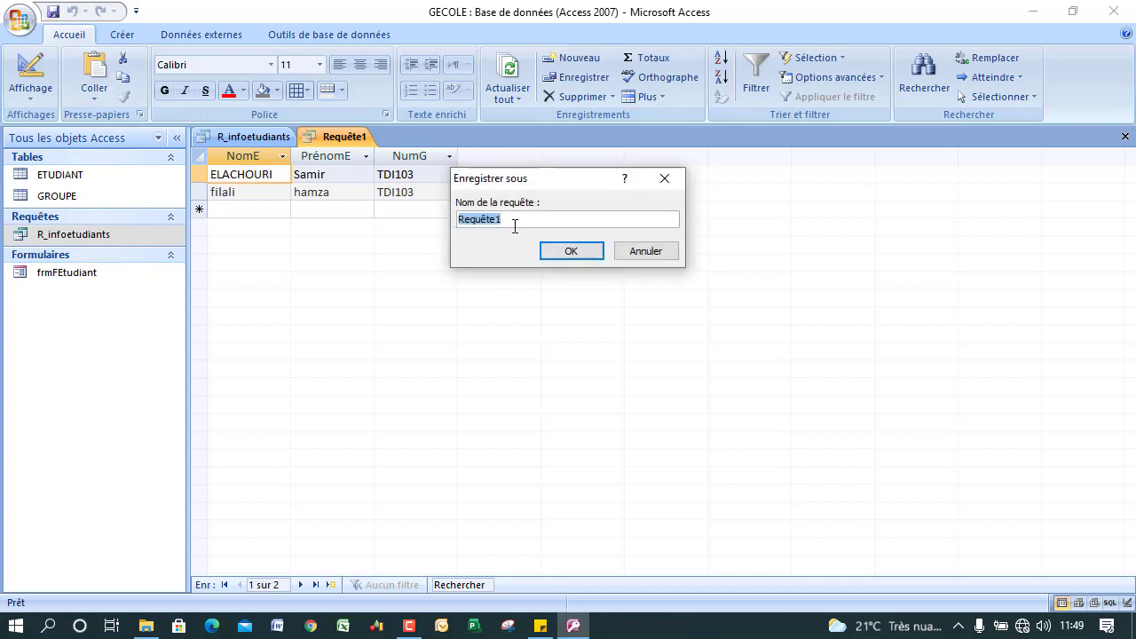
{"action": "key", "text": "BackSpace"}
{"action": "type", "text": "R"}
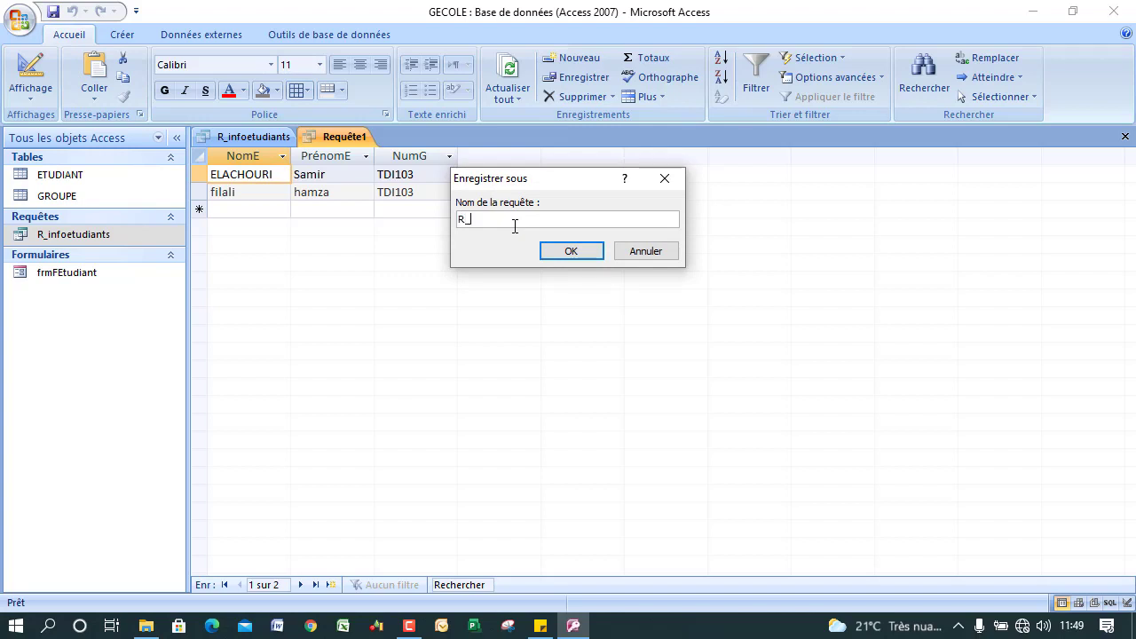
{"action": "type", "text": "_Etudiant _par_groupe"}
{"action": "left_click", "coordinate": [548, 252]}
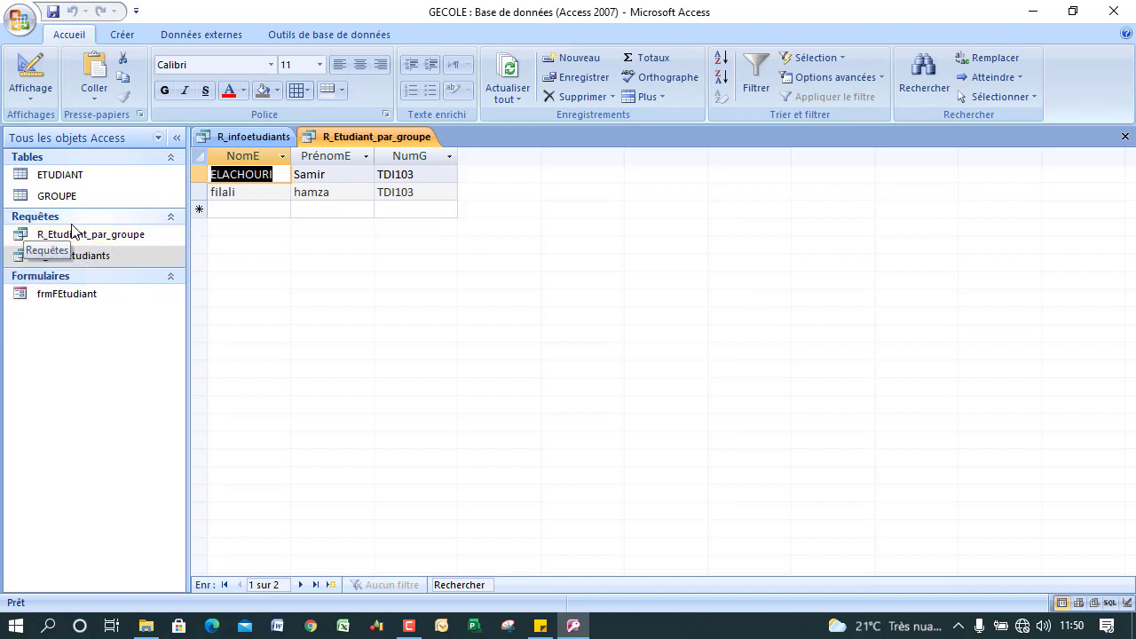
{"action": "left_click", "coordinate": [1125, 136]}
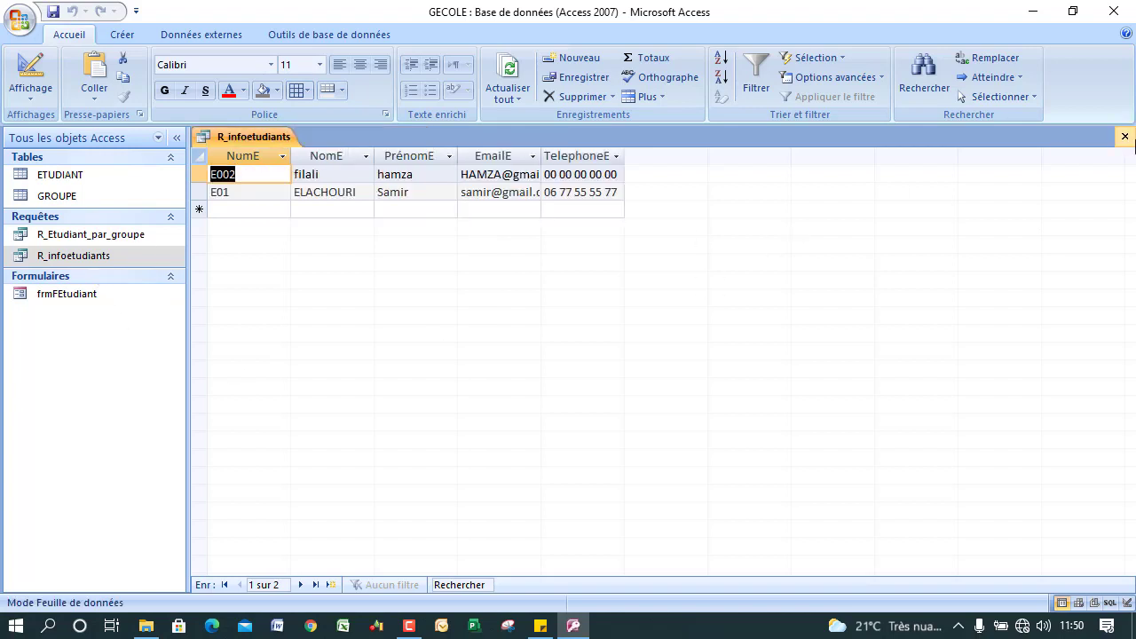
{"action": "left_click", "coordinate": [1125, 136]}
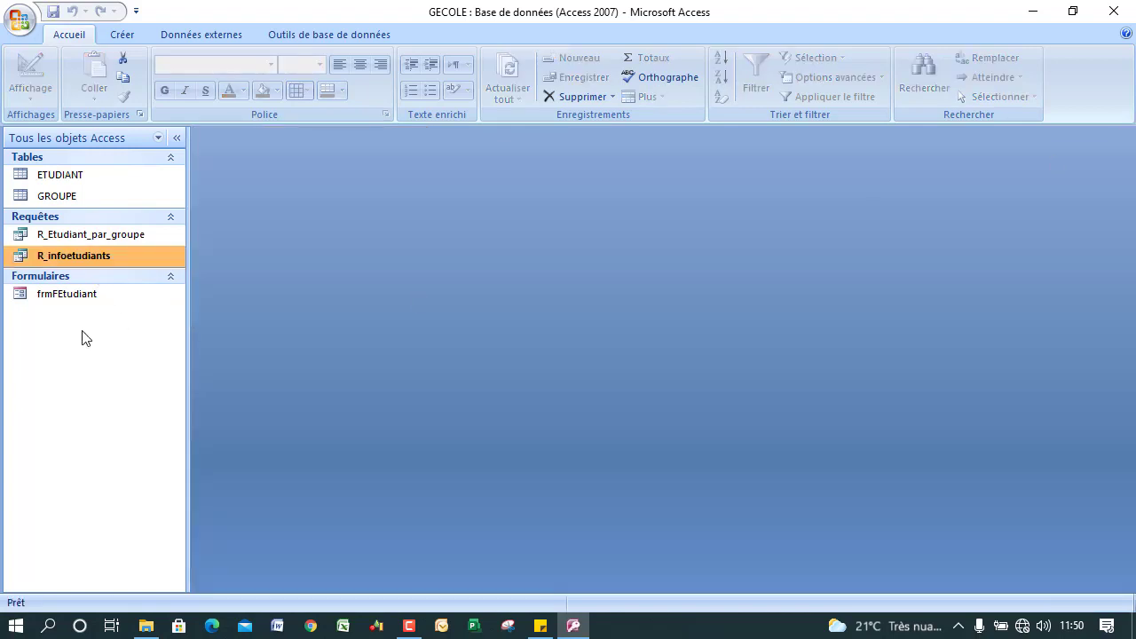
Open R_Etudiant_par_groupe in Design view, then open the frmFEtudiant entry form.
{"action": "left_click", "coordinate": [79, 235]}
{"action": "right_click", "coordinate": [80, 235]}
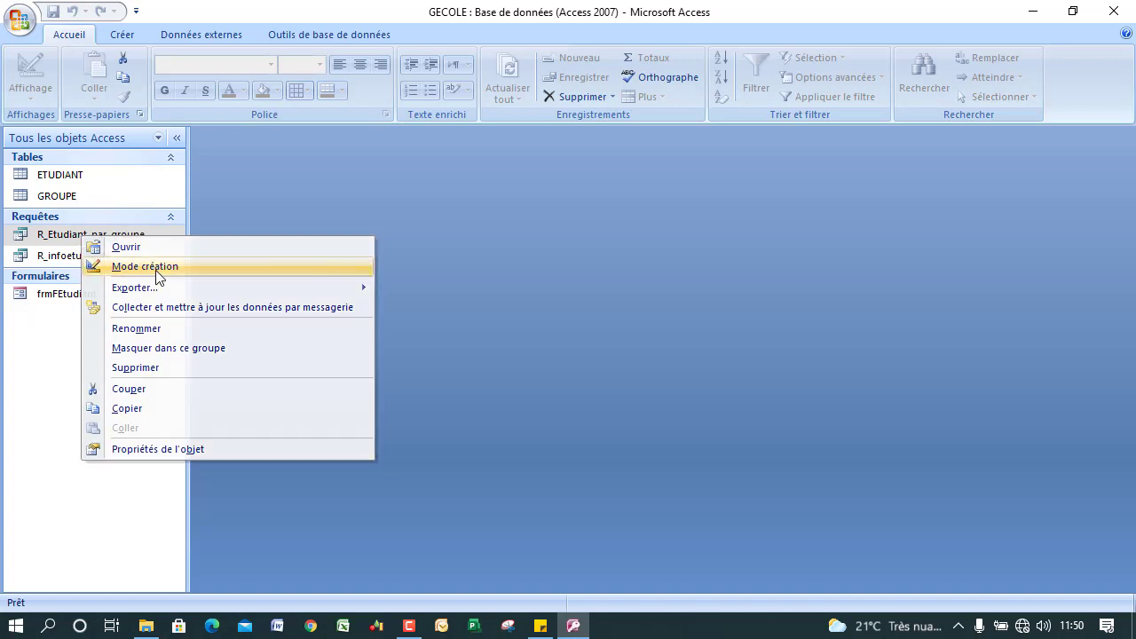
{"action": "left_click", "coordinate": [154, 272]}
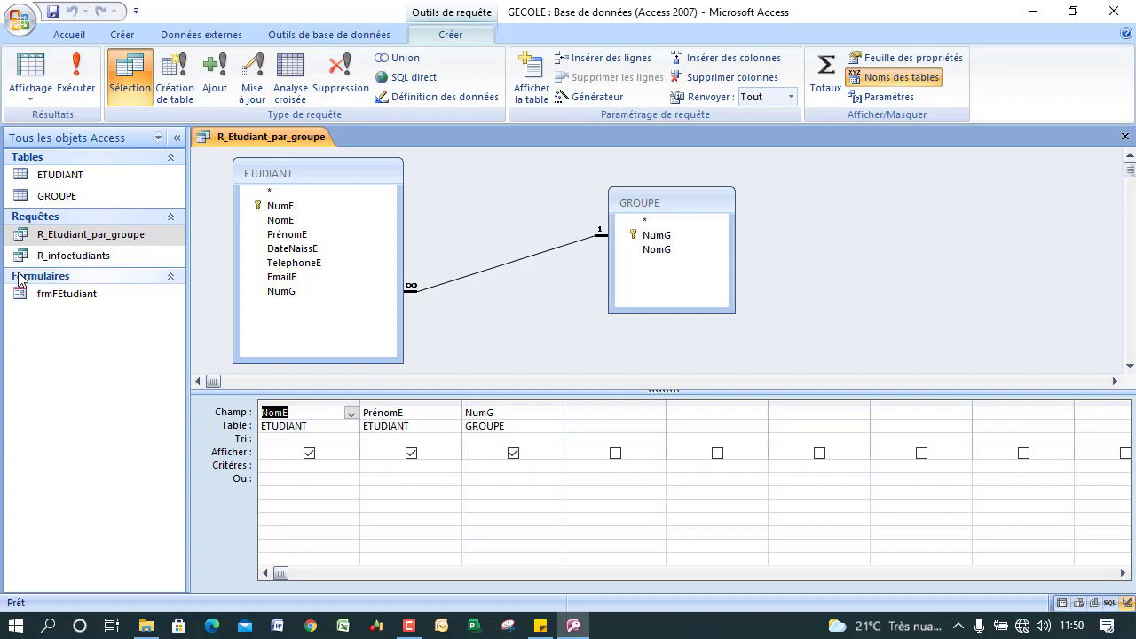
{"action": "double_click", "coordinate": [75, 291]}
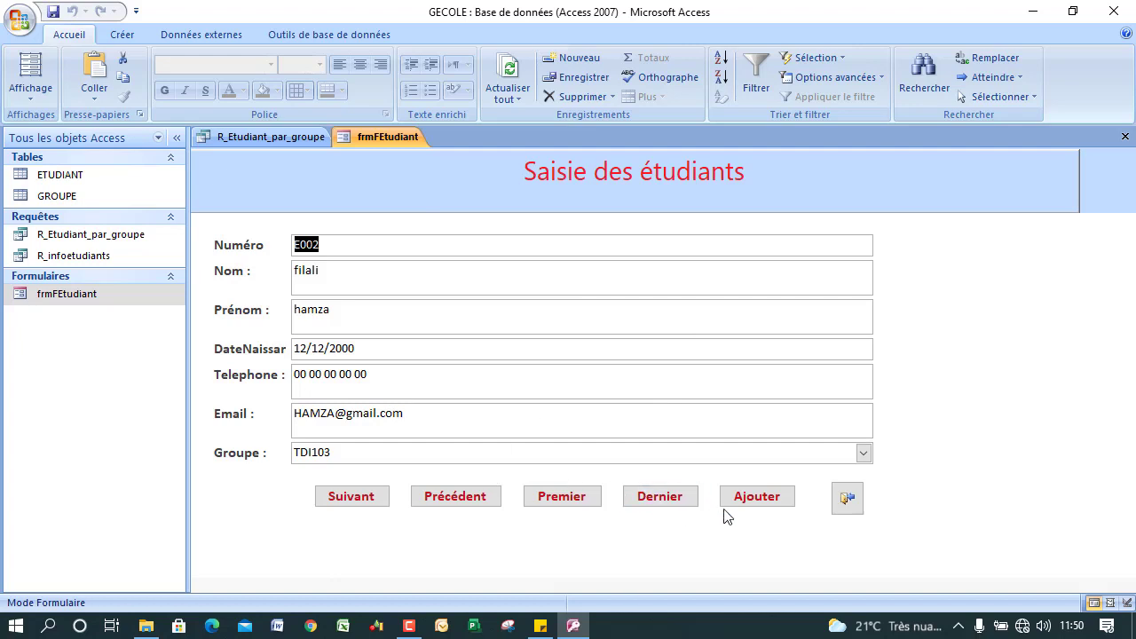
Start a new student record with number E04 and the student's last and first names.
{"action": "left_click", "coordinate": [745, 507]}
{"action": "left_click", "coordinate": [328, 253]}
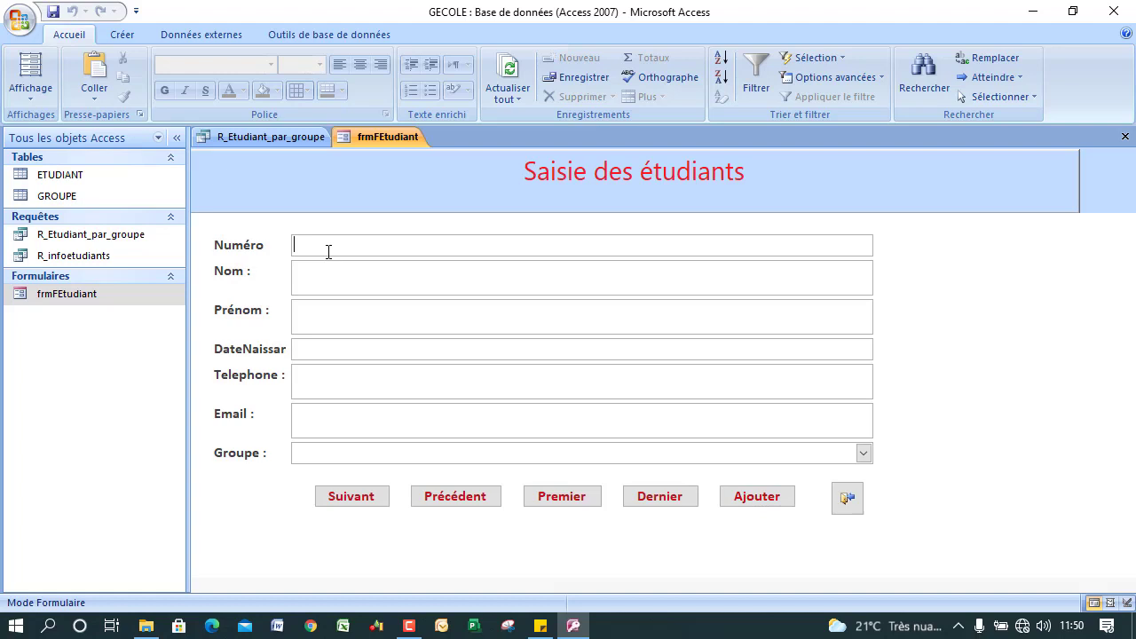
{"action": "type", "text": "Eà4"}
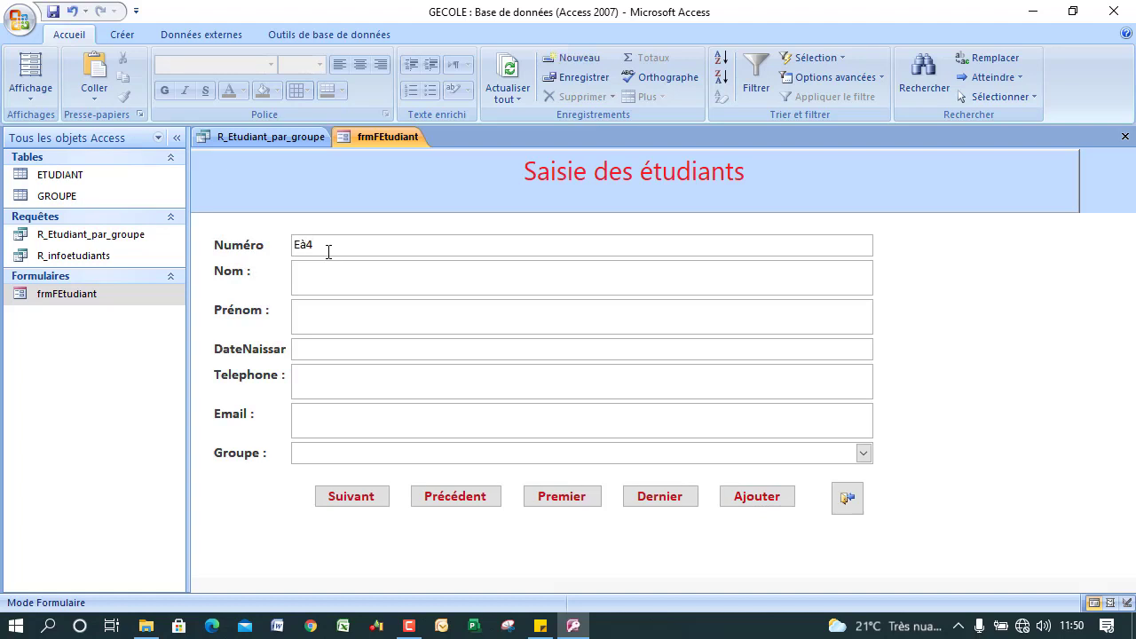
{"action": "key", "text": "BackSpace"}
{"action": "key", "text": "BackSpace"}
{"action": "type", "text": "à"}
{"action": "key", "text": "BackSpace"}
{"action": "type", "text": "à"}
{"action": "key", "text": "BackSpace"}
{"action": "type", "text": "04"}
{"action": "key", "text": "Caps_Lock"}
{"action": "left_click", "coordinate": [316, 307]}
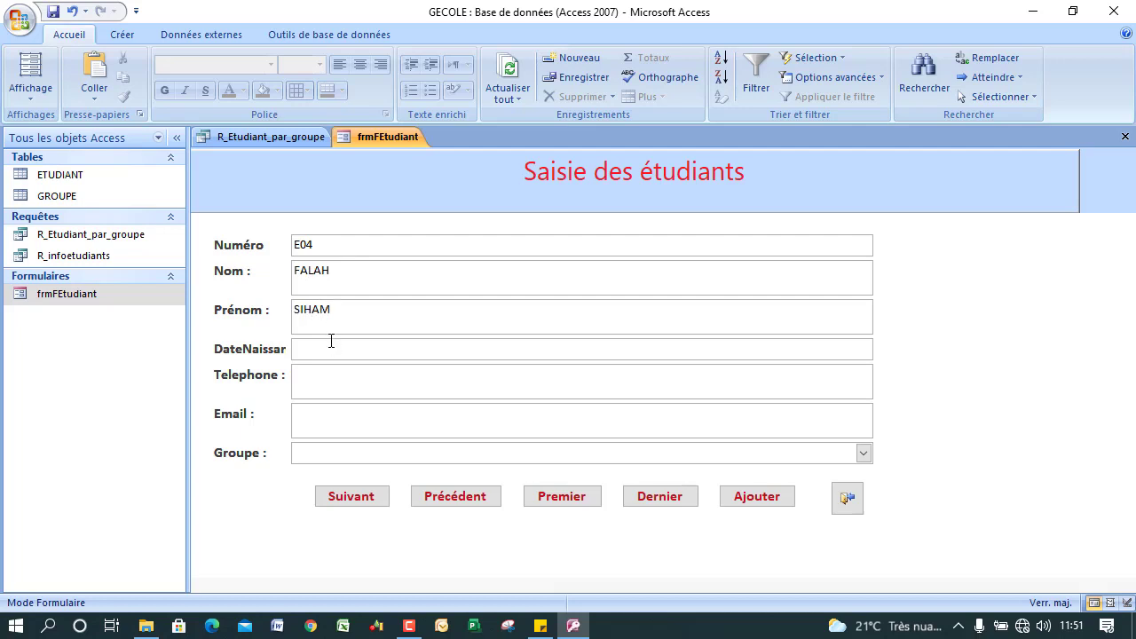
Enter birth date 10/12/2001 plus the student's phone number and e-mail address.
{"action": "left_click", "coordinate": [331, 346]}
{"action": "left_click", "coordinate": [298, 350]}
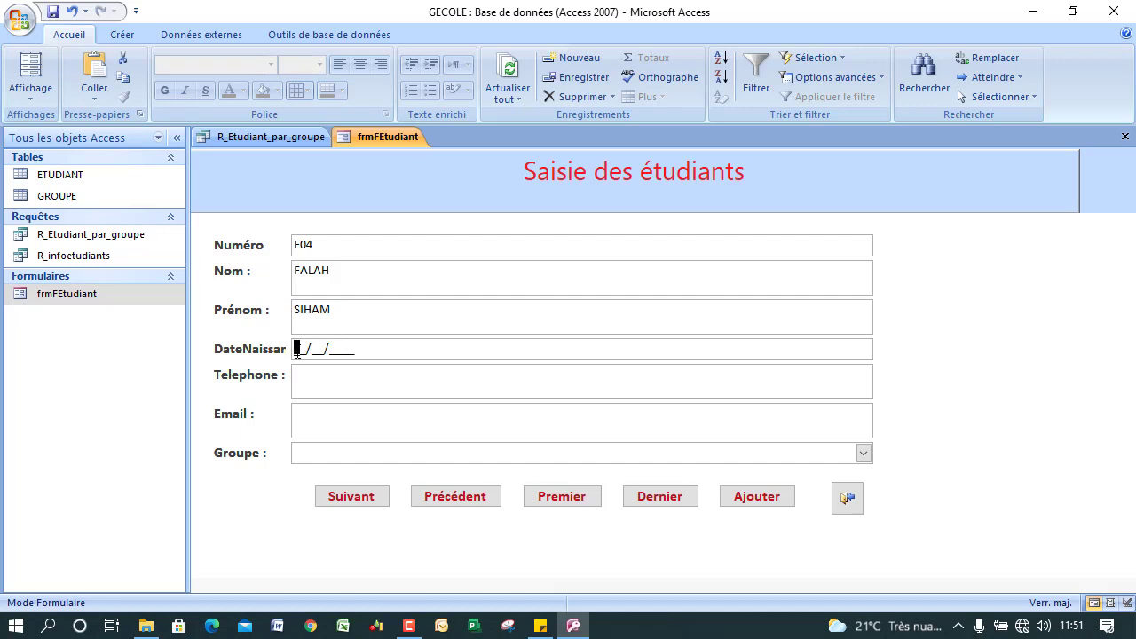
{"action": "type", "text": "10/12/2001"}
{"action": "left_click", "coordinate": [318, 374]}
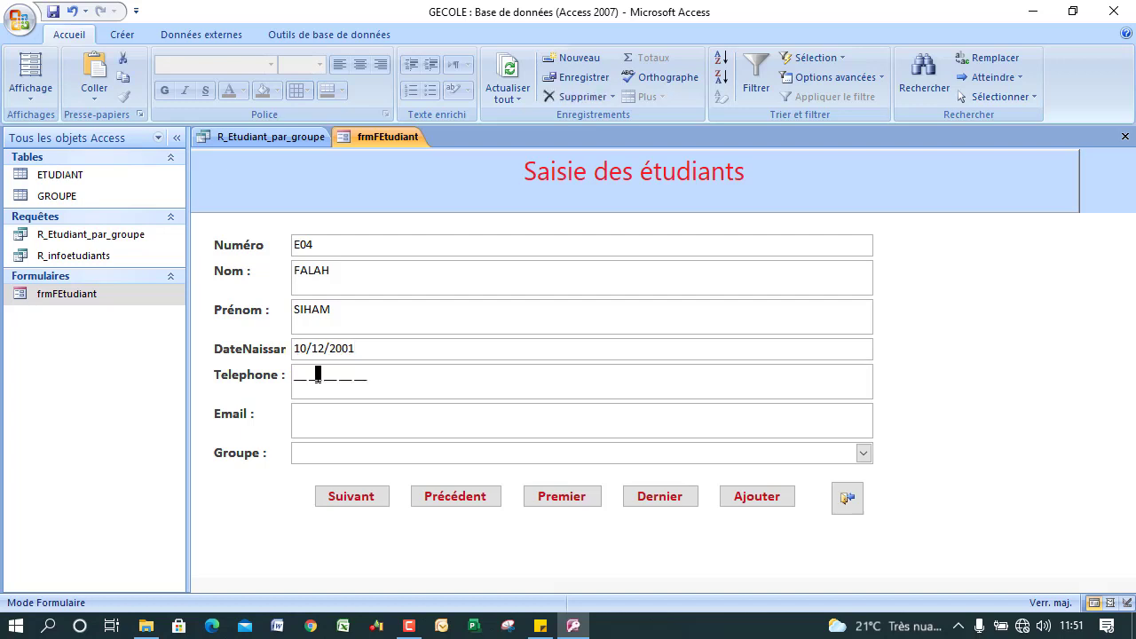
{"action": "key", "text": "Left"}
{"action": "key", "text": "Left"}
{"action": "key", "text": "Left"}
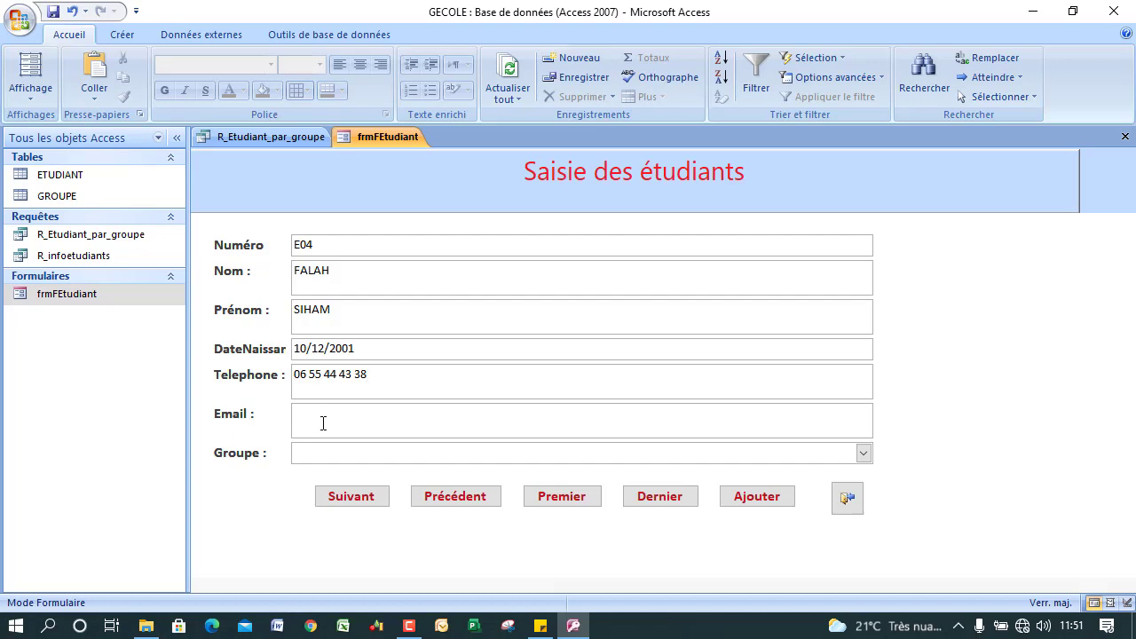
{"action": "key", "text": "Caps_Lock"}
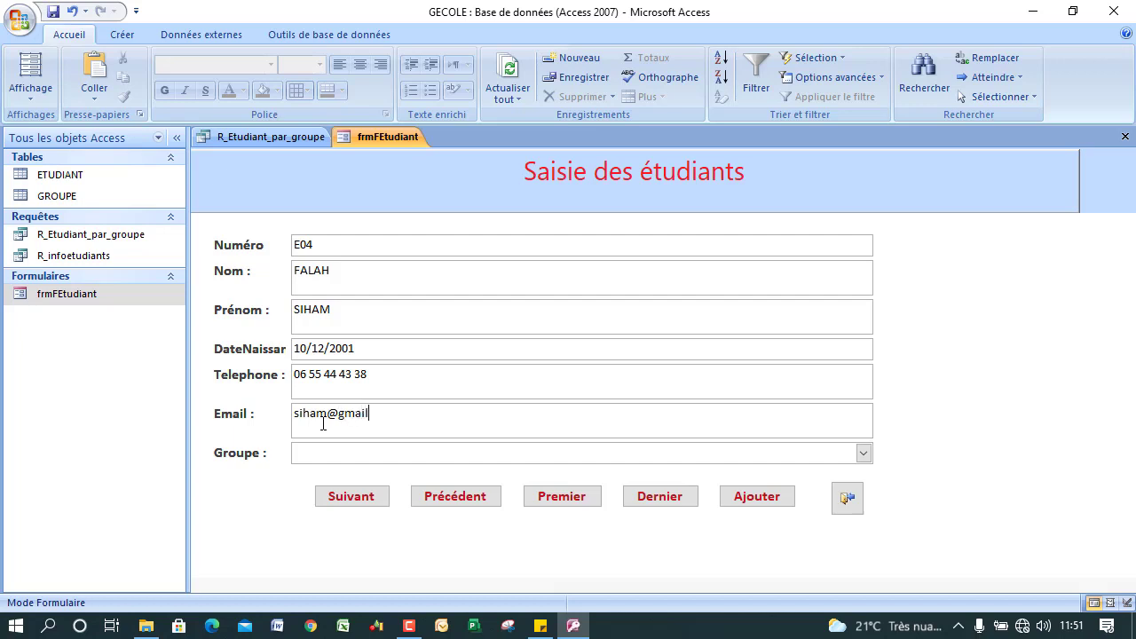
Assign group DTI104, save, browse back to record E002, then start another blank record.
{"action": "left_click", "coordinate": [862, 453]}
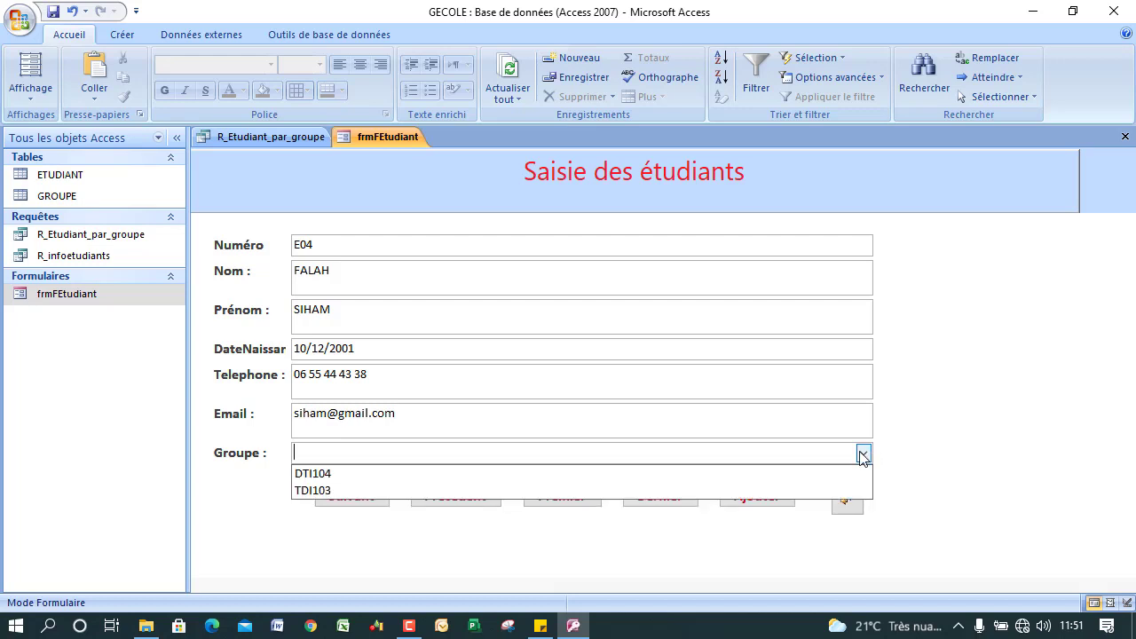
{"action": "left_click", "coordinate": [482, 477]}
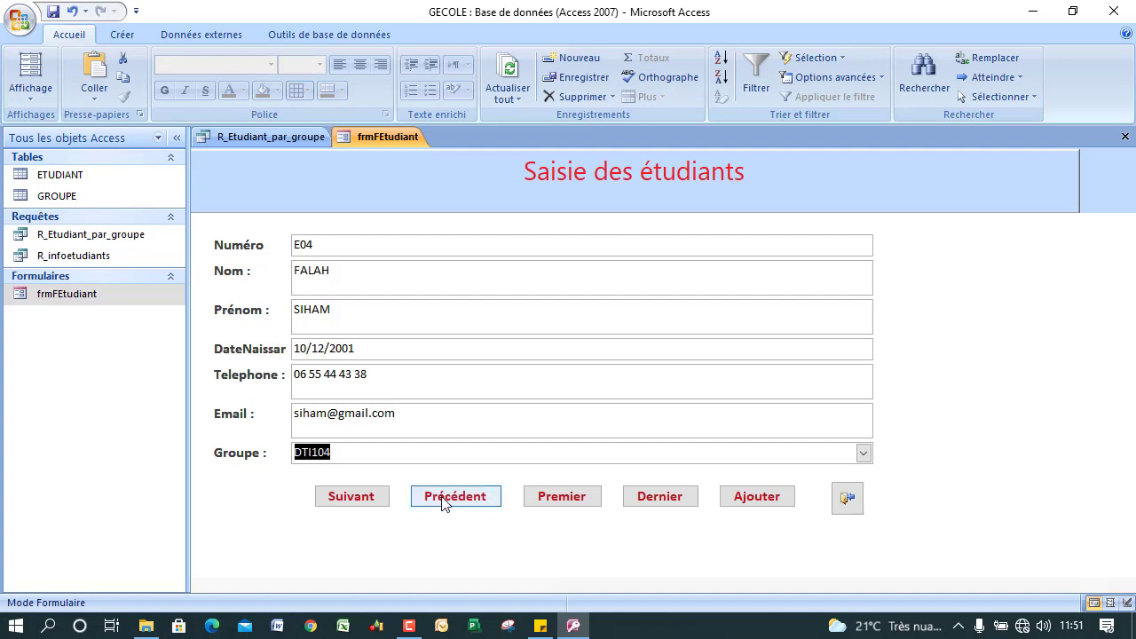
{"action": "left_click", "coordinate": [366, 502]}
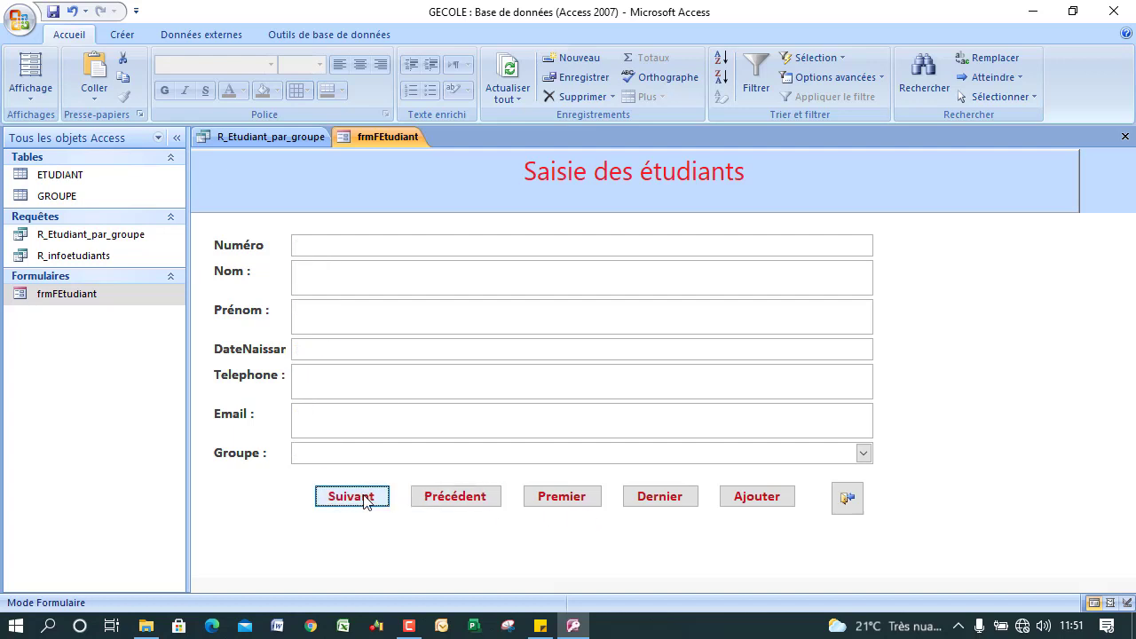
{"action": "left_click", "coordinate": [457, 502]}
{"action": "left_click", "coordinate": [456, 502]}
{"action": "left_click", "coordinate": [456, 502]}
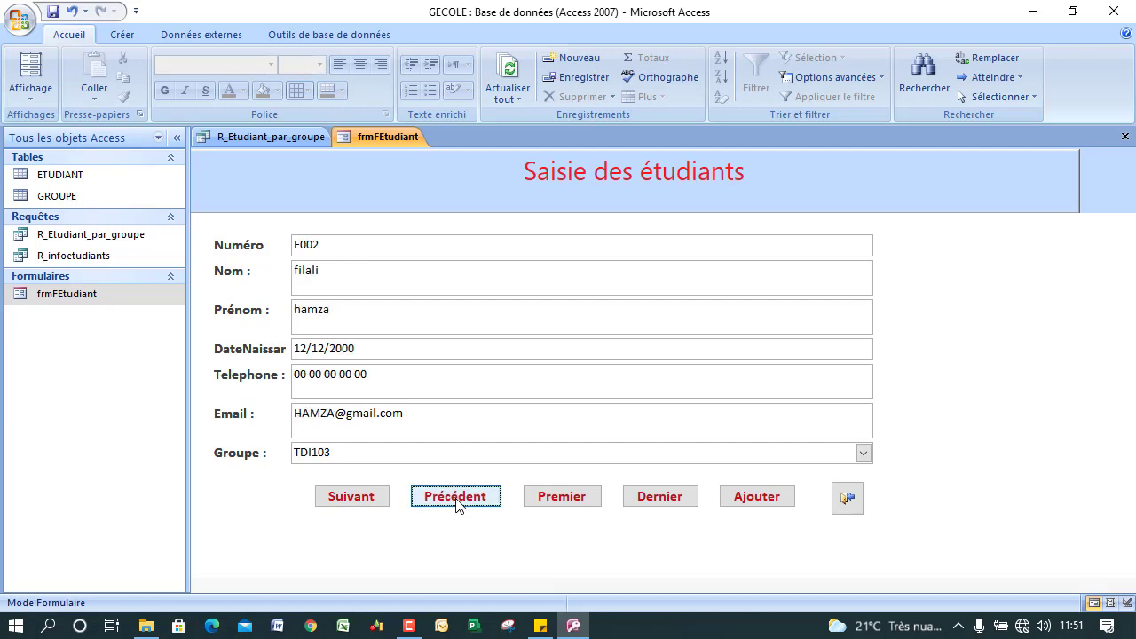
{"action": "left_click", "coordinate": [742, 504]}
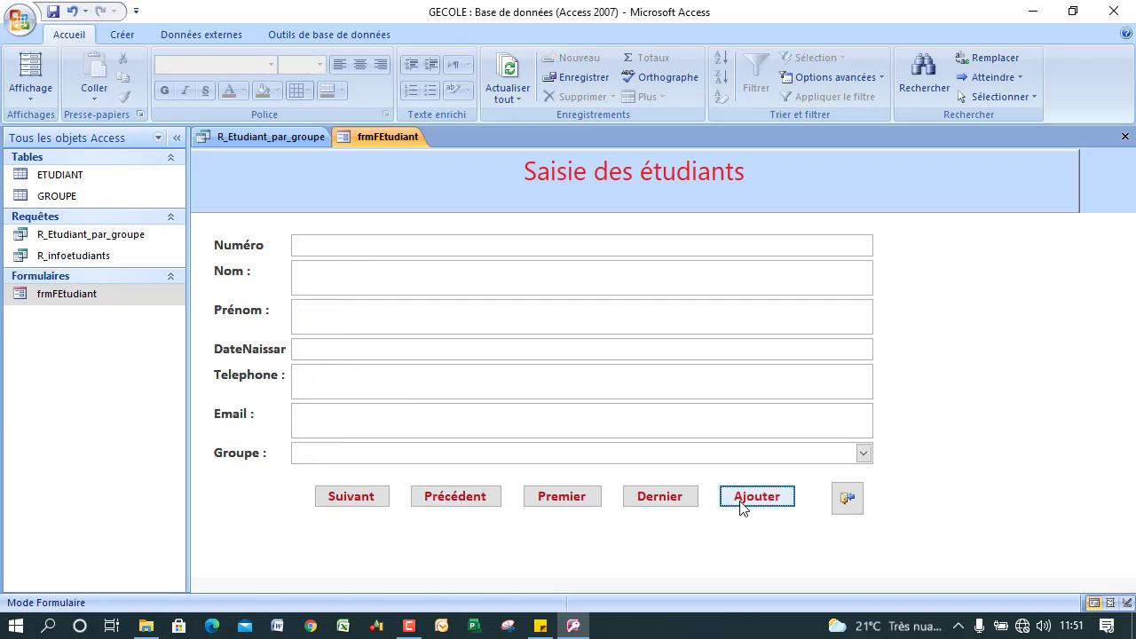
Enter student number E05 with the student's last and first names.
{"action": "left_click", "coordinate": [316, 243]}
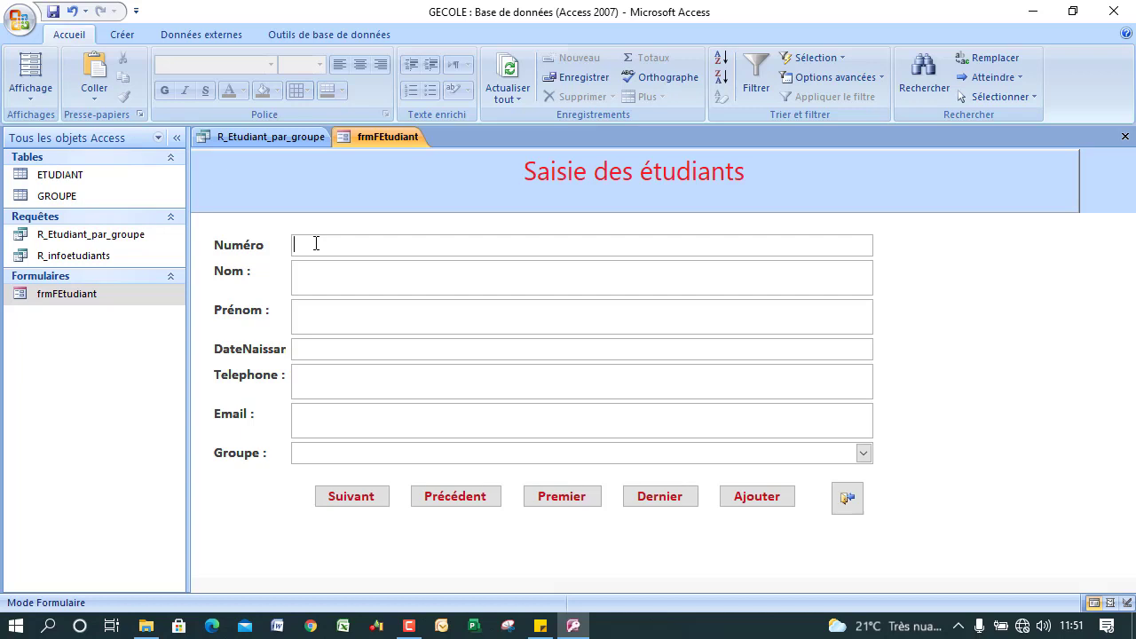
{"action": "type", "text": "E0"}
{"action": "type", "text": "5"}
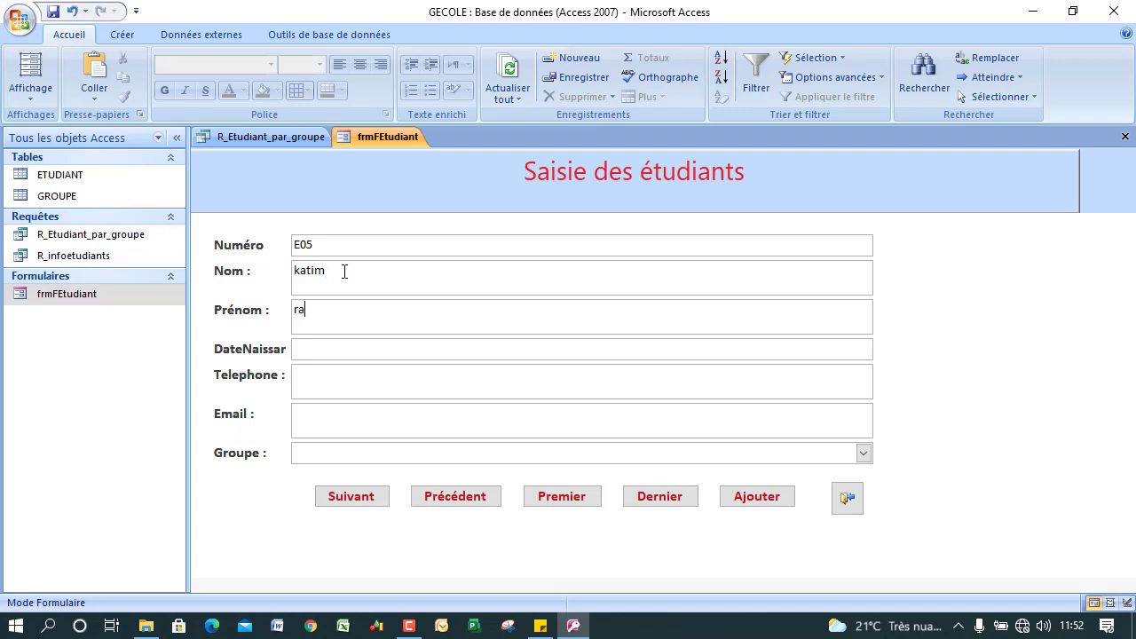
Enter birth date 22/12/2002, the phone number and a corrected e-mail address.
{"action": "left_click", "coordinate": [340, 352]}
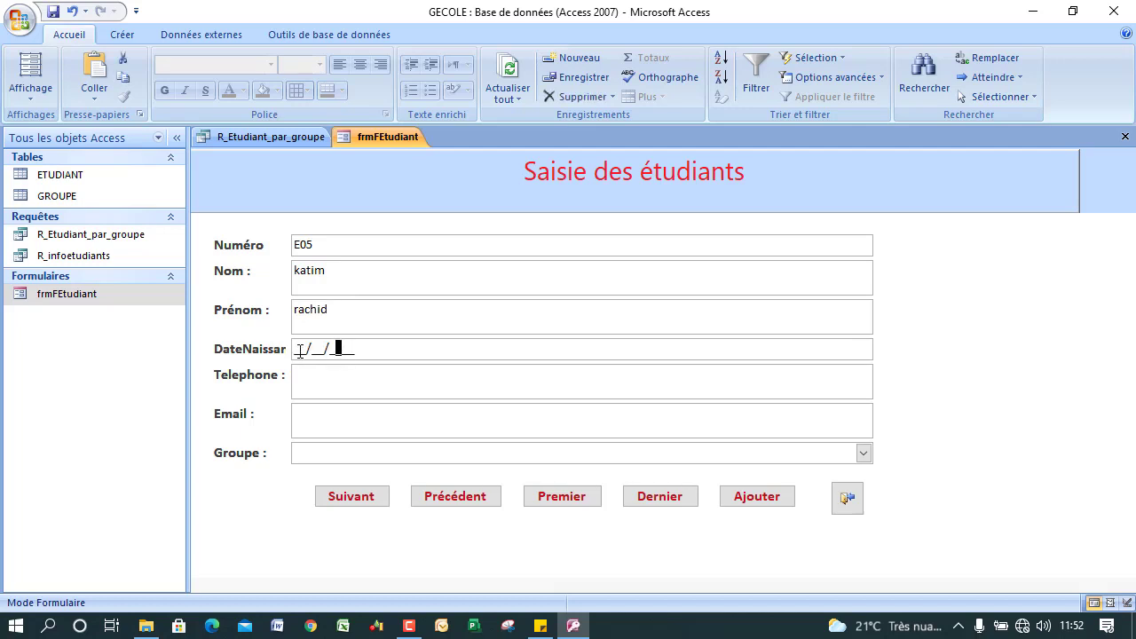
{"action": "left_click", "coordinate": [296, 350]}
{"action": "key", "text": "Caps_Lock"}
{"action": "type", "text": "22/12/200"}
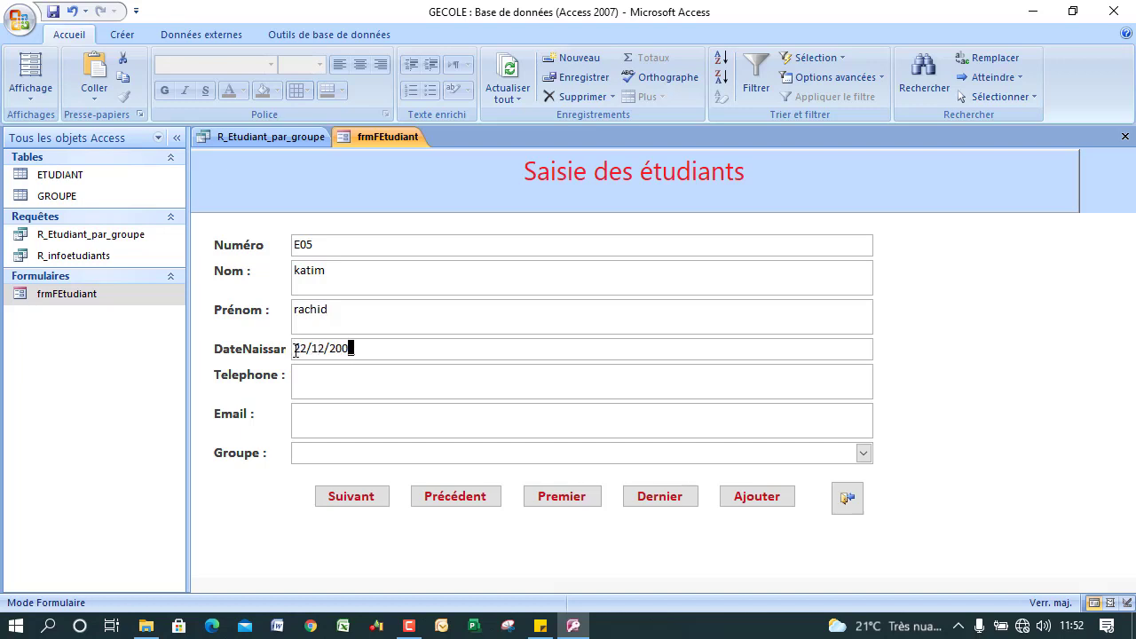
{"action": "type", "text": "2"}
{"action": "key", "text": "Tab"}
{"action": "type", "text": "05 66 66 66 66"}
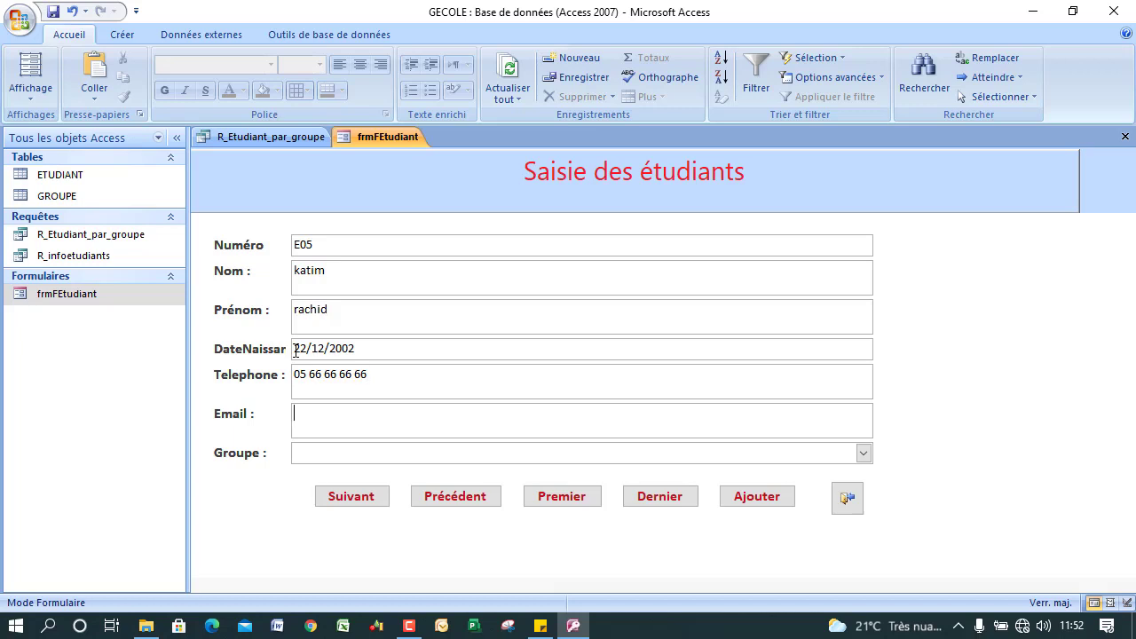
{"action": "key", "text": "Tab"}
{"action": "key", "text": "Caps_Lock"}
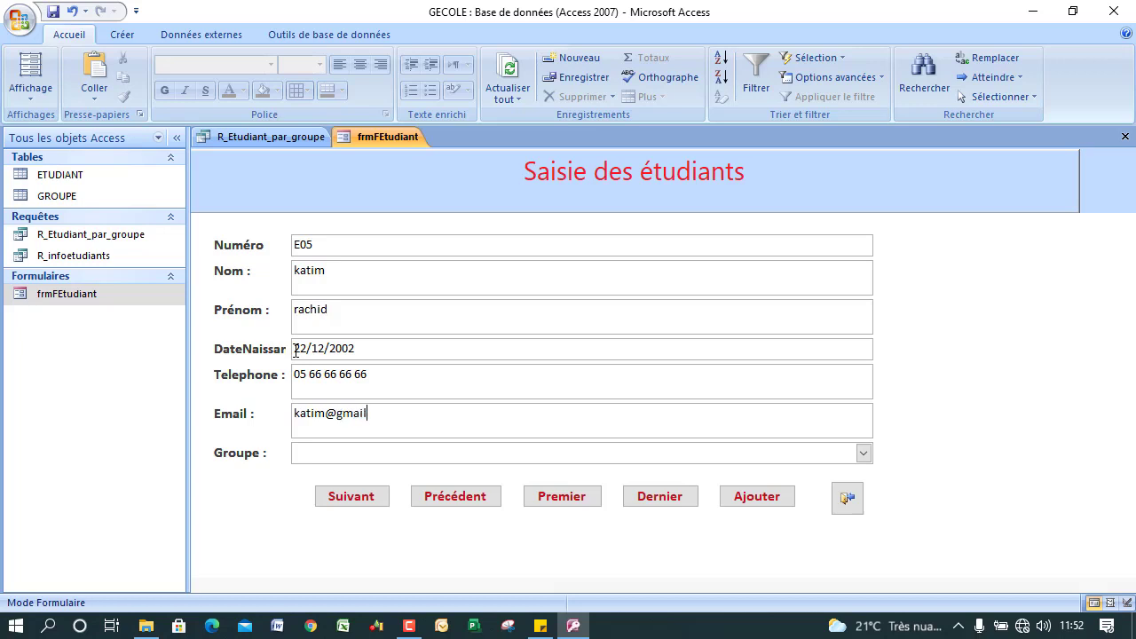
Assign group DTI104 and save the record, moving to a blank one.
{"action": "left_click", "coordinate": [861, 453]}
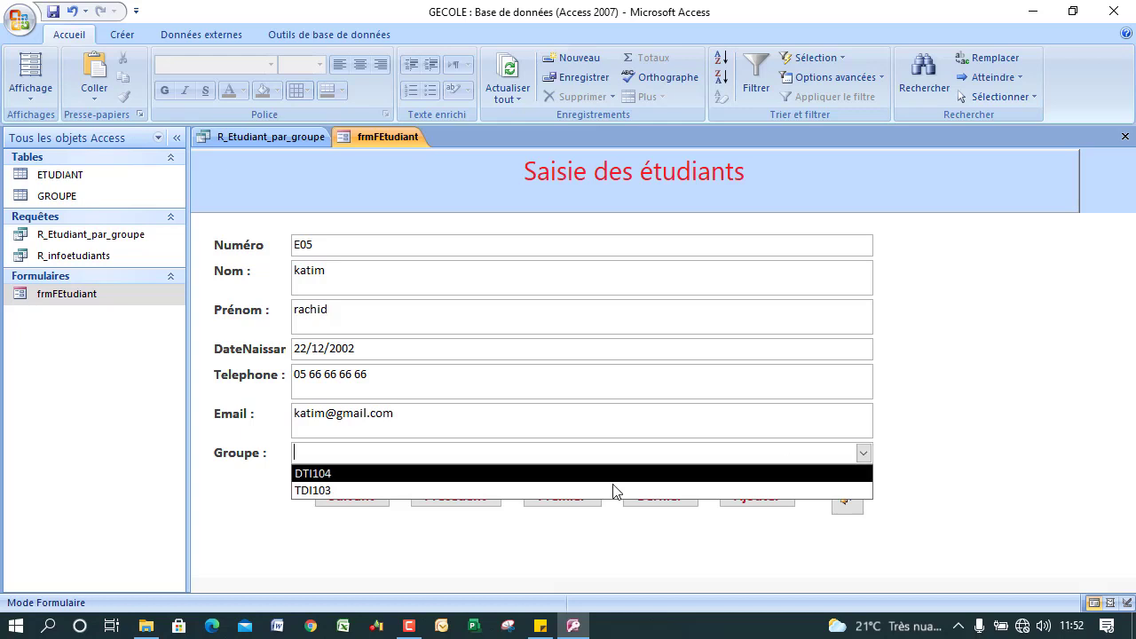
{"action": "left_click", "coordinate": [545, 475]}
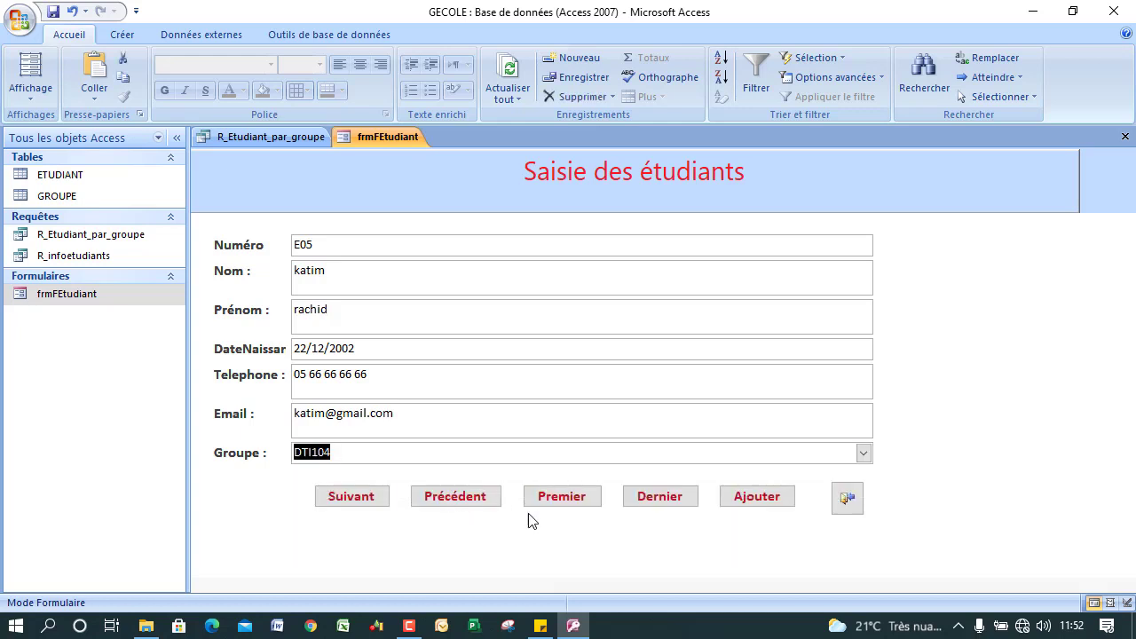
{"action": "left_click", "coordinate": [374, 506]}
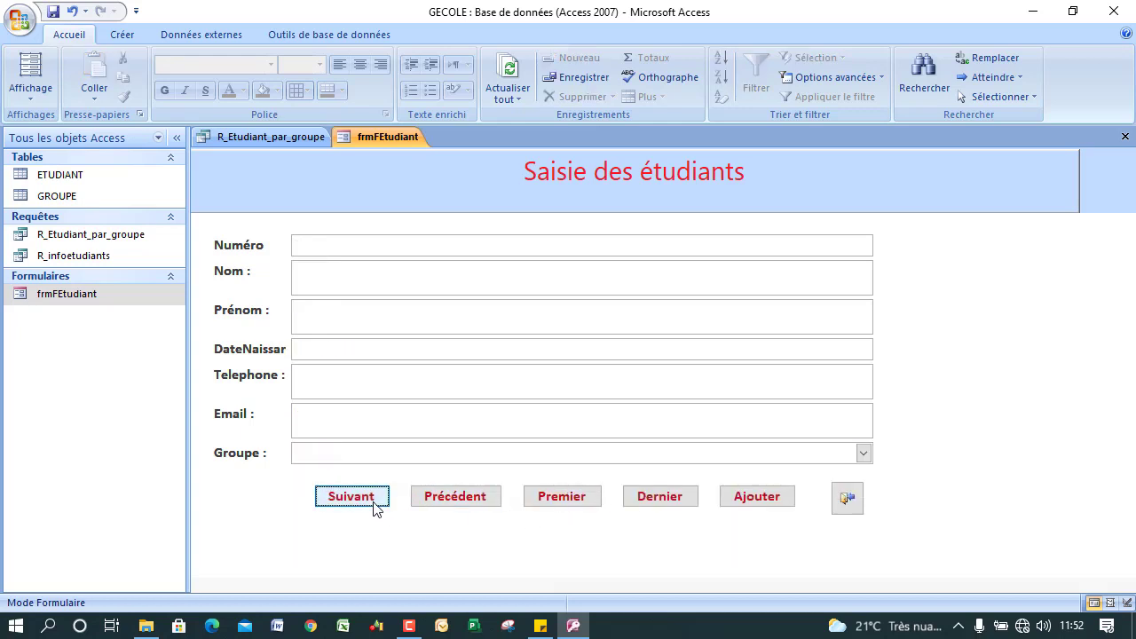
Open R_Etudiant_par_groupe to check its four students, then go to NomE's sort in Design view.
{"action": "left_click", "coordinate": [94, 258]}
{"action": "left_click", "coordinate": [104, 235]}
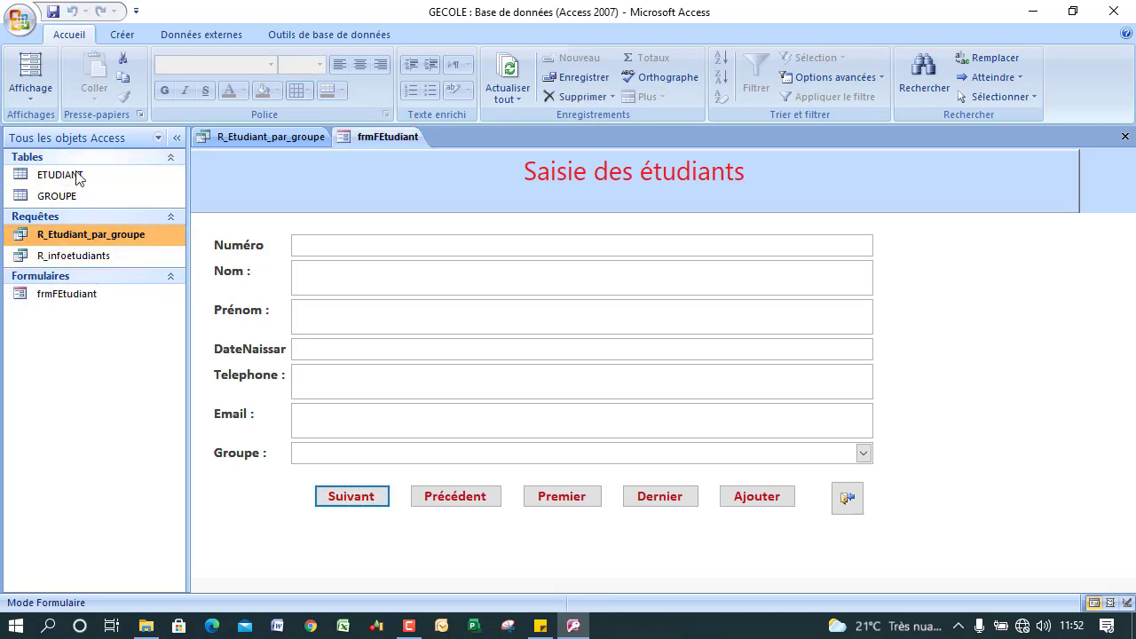
{"action": "double_click", "coordinate": [103, 234]}
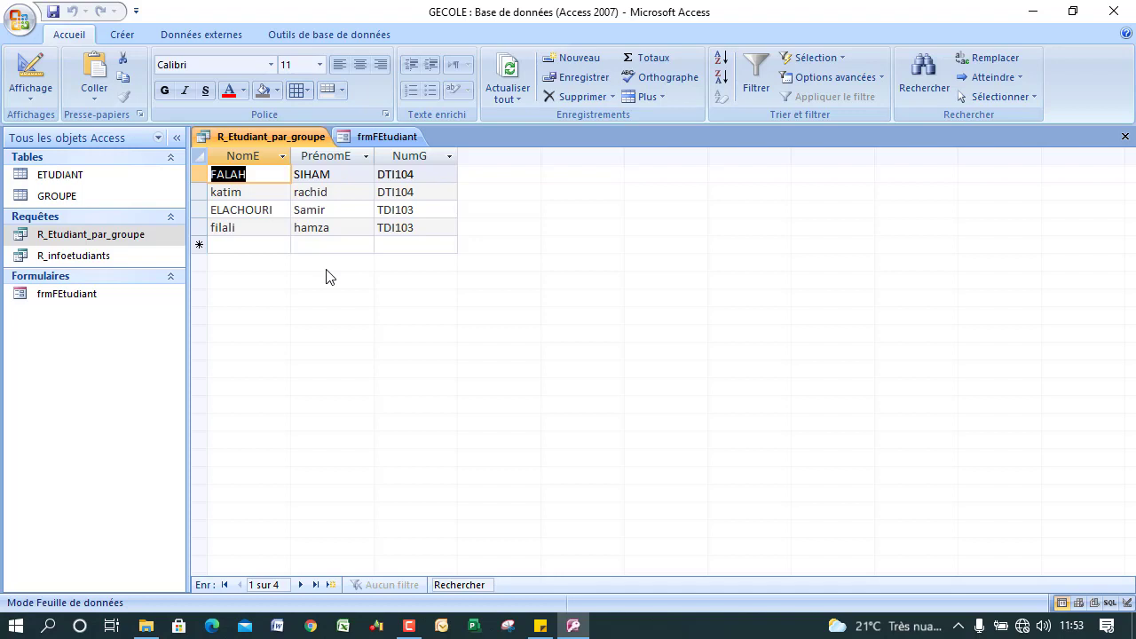
{"action": "left_click", "coordinate": [30, 71]}
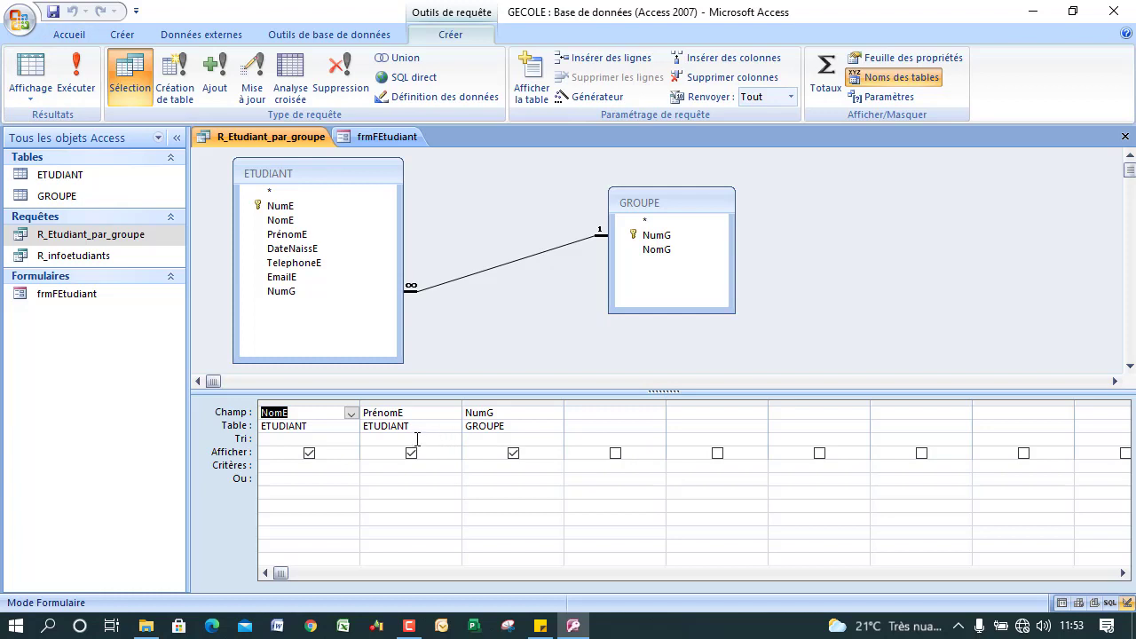
{"action": "left_click", "coordinate": [290, 438]}
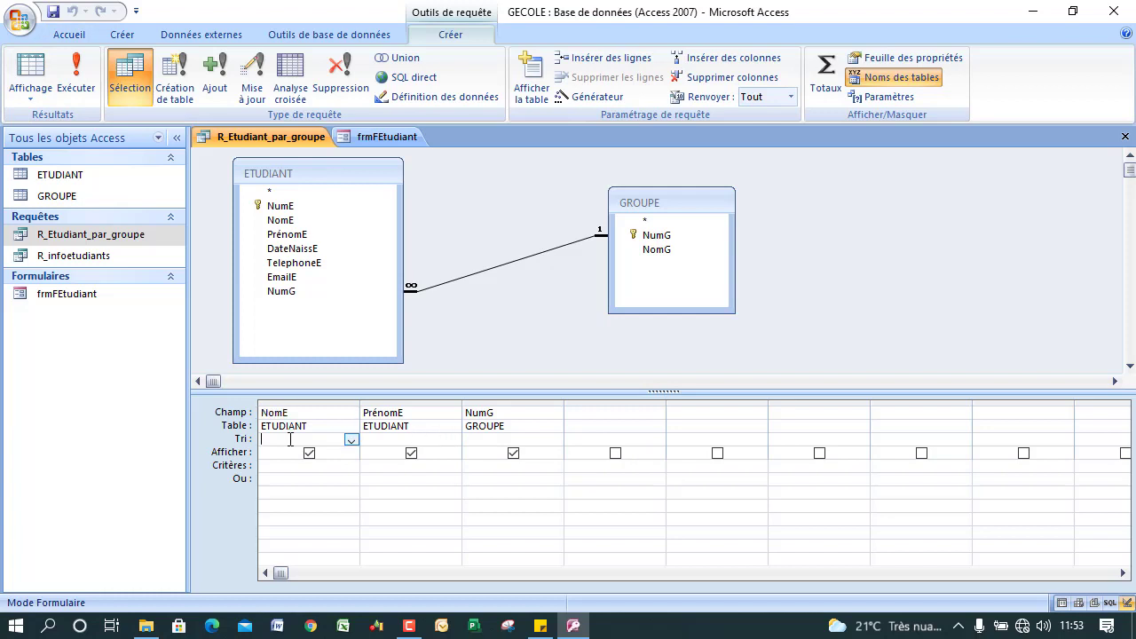
{"action": "left_click", "coordinate": [352, 440]}
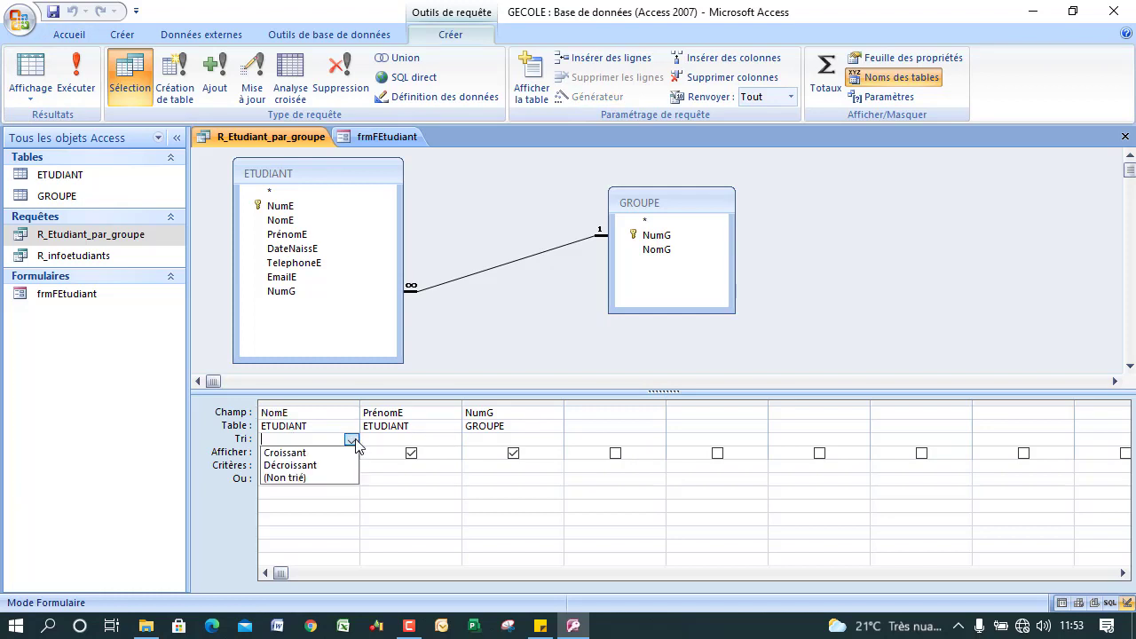
Sort NomE ascending and enable Totaux so every column uses Regroupement.
{"action": "left_click", "coordinate": [308, 454]}
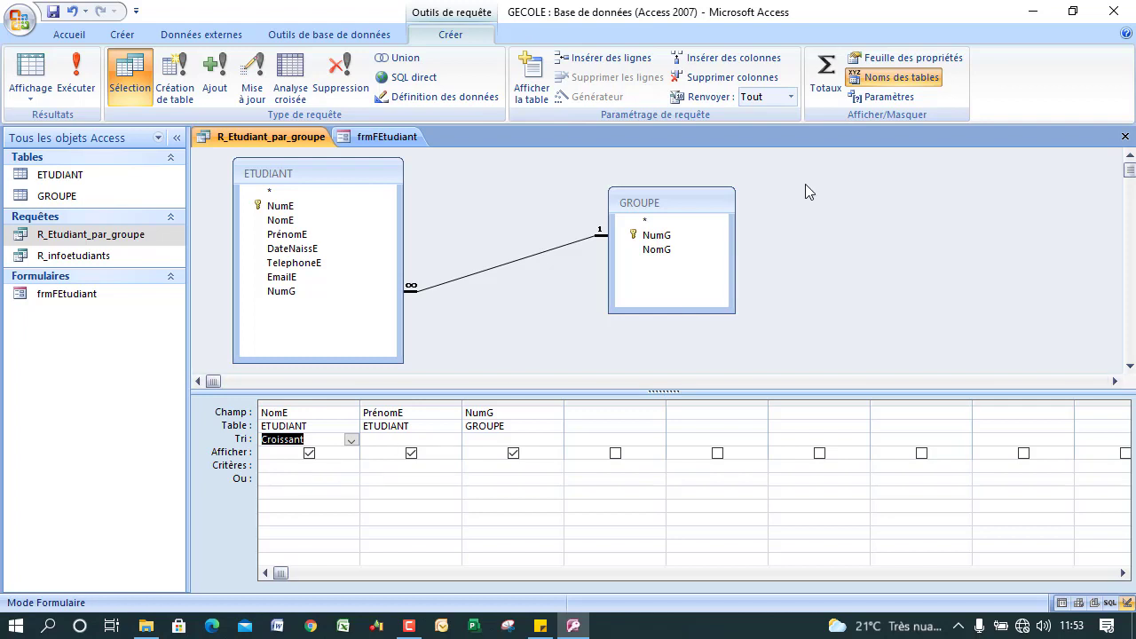
{"action": "left_click", "coordinate": [523, 439]}
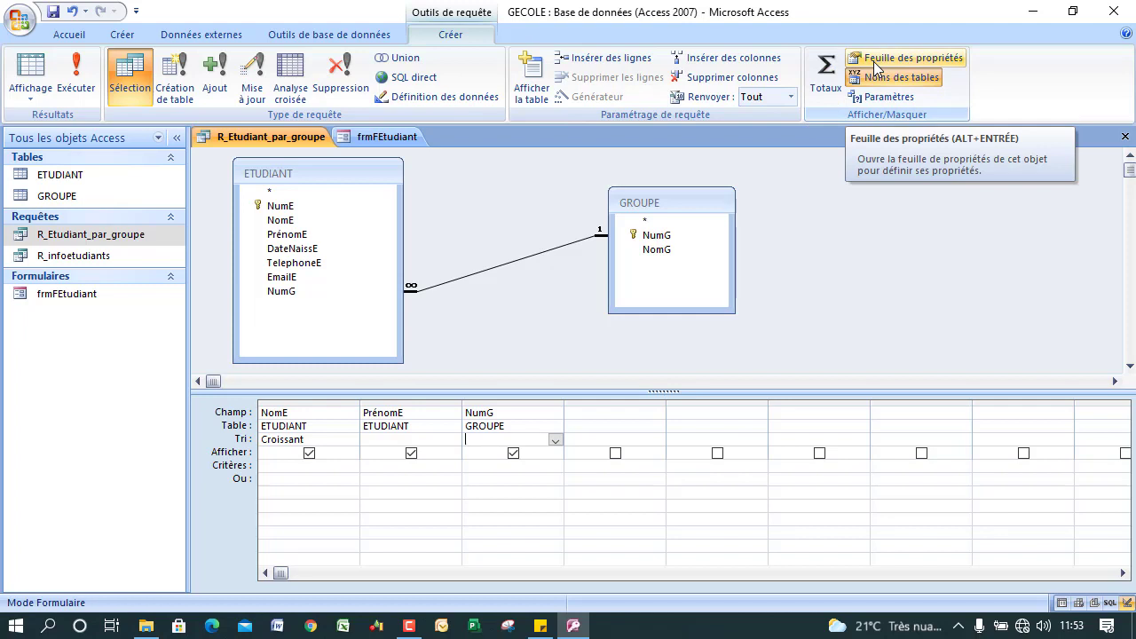
{"action": "left_click", "coordinate": [830, 62]}
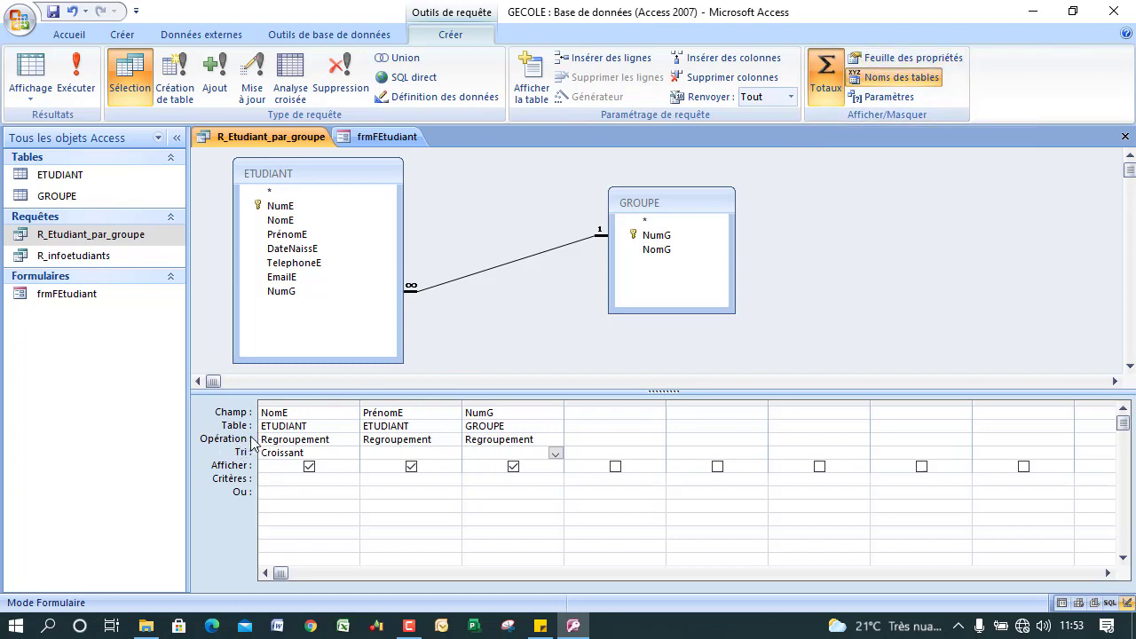
{"action": "left_click", "coordinate": [340, 441]}
{"action": "left_click", "coordinate": [352, 441]}
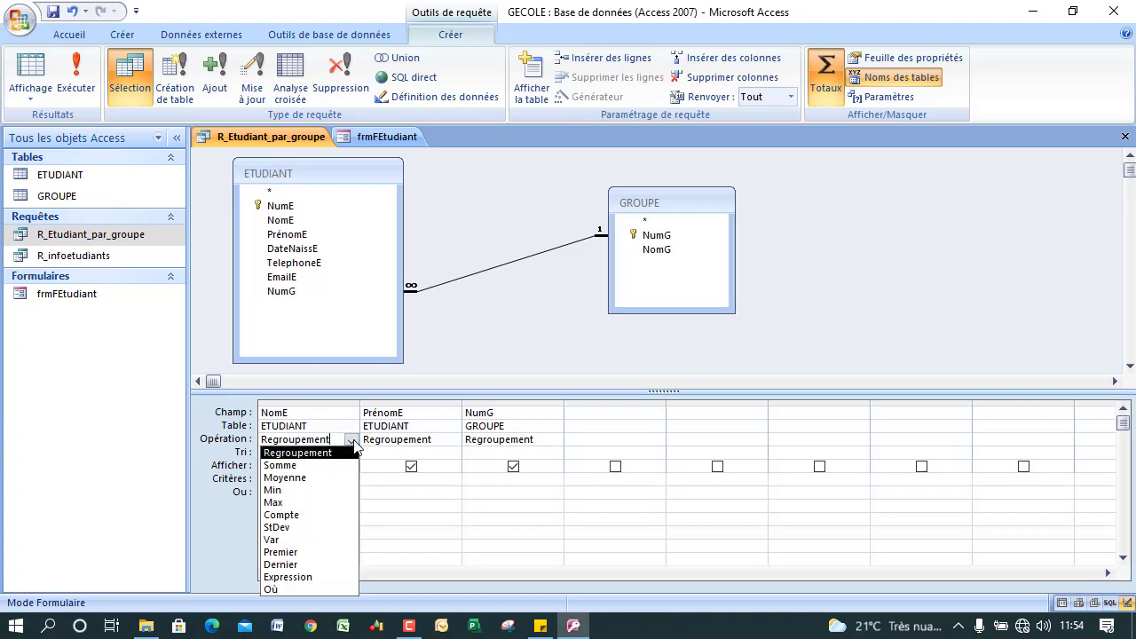
{"action": "left_click", "coordinate": [353, 441]}
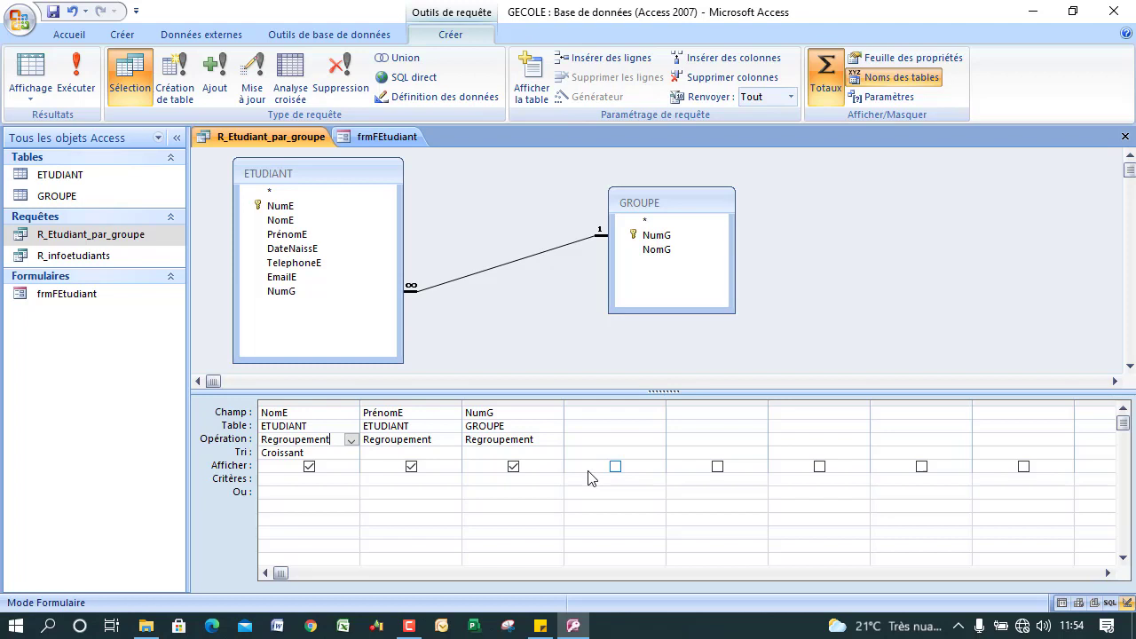
{"action": "left_click", "coordinate": [78, 78]}
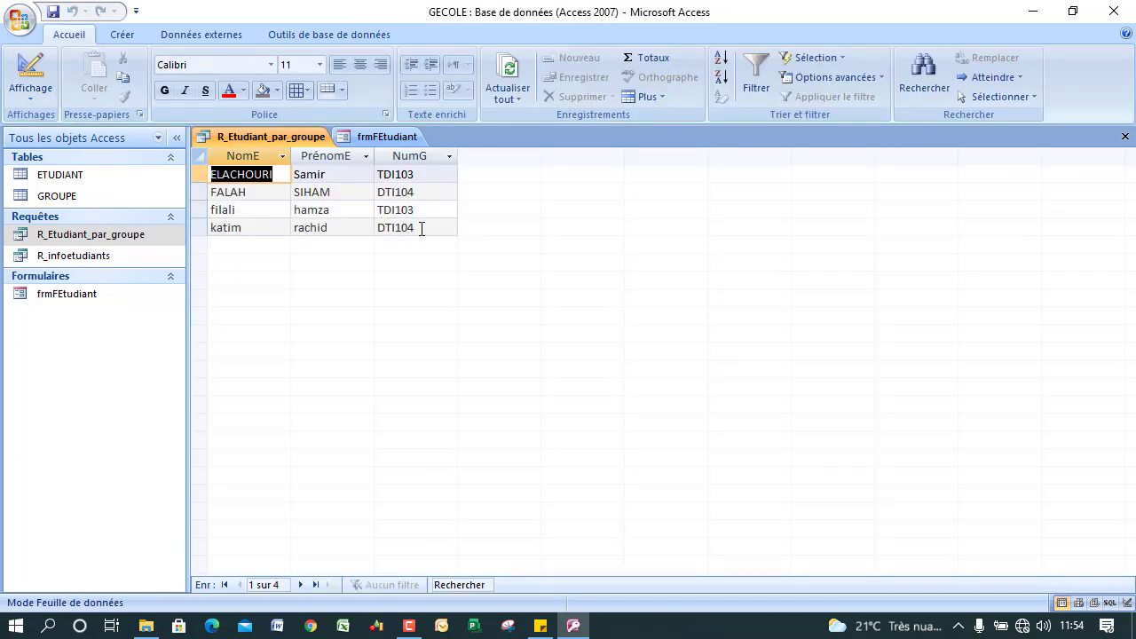
{"action": "left_click", "coordinate": [23, 73]}
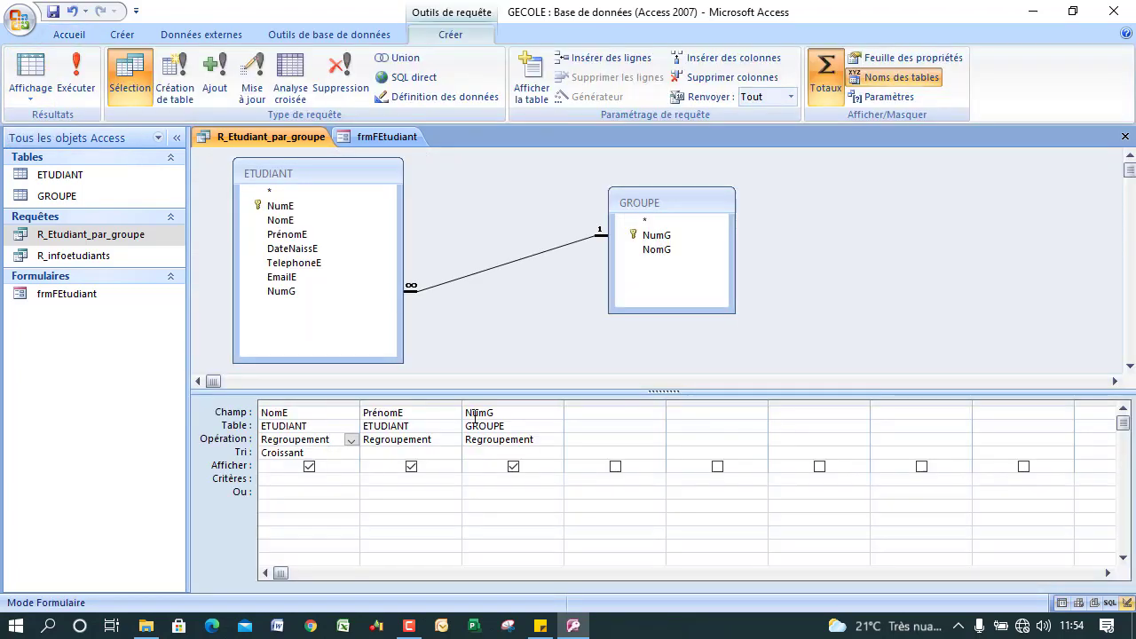
Replace the NomE sort with NumG ascending, run the query, and return to Design view.
{"action": "left_click", "coordinate": [604, 414]}
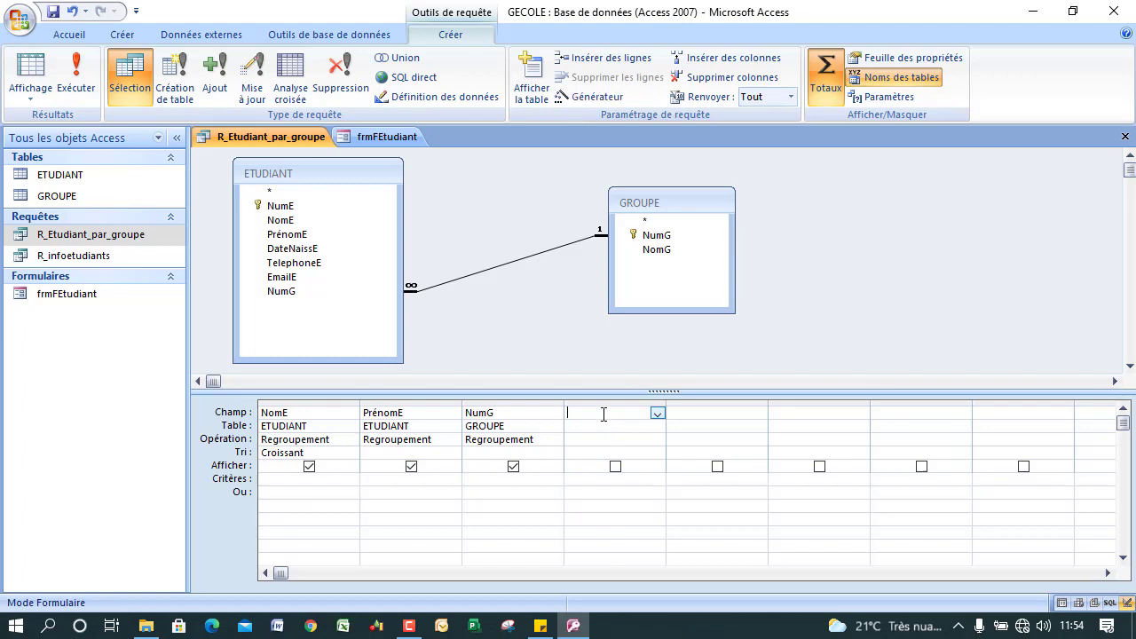
{"action": "left_click", "coordinate": [408, 626]}
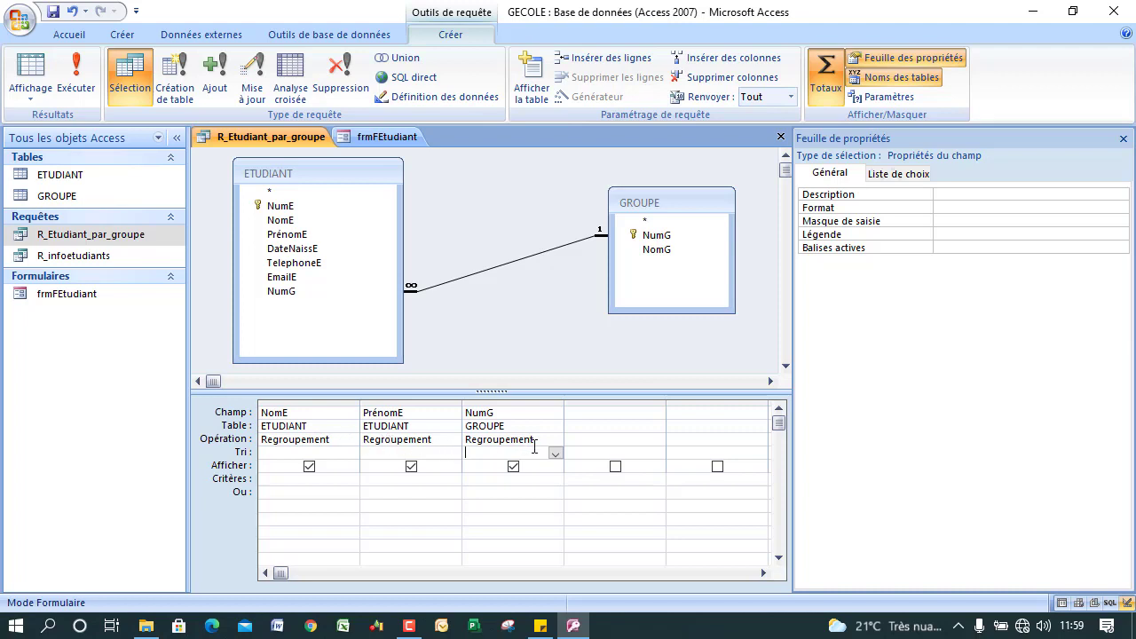
{"action": "left_click", "coordinate": [555, 456]}
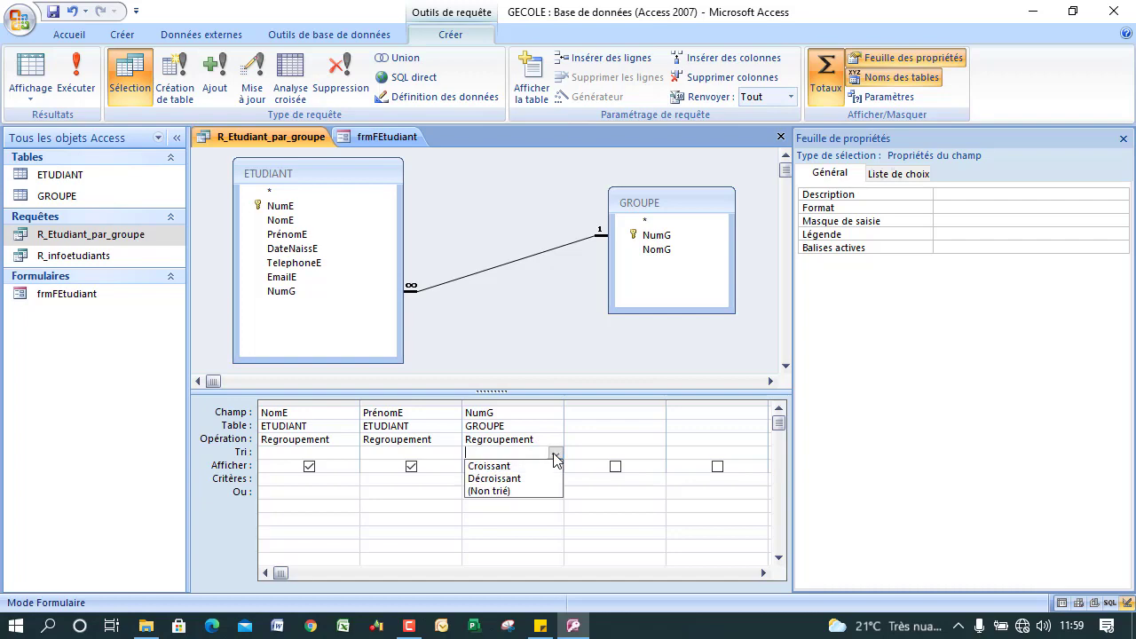
{"action": "left_click", "coordinate": [510, 467]}
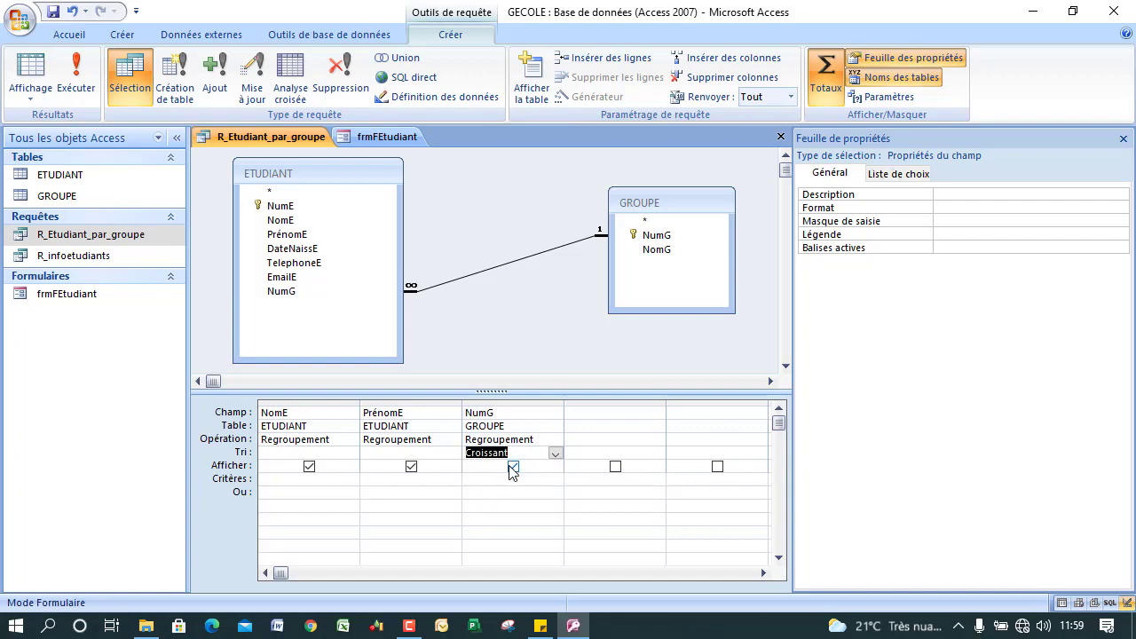
{"action": "left_click", "coordinate": [77, 76]}
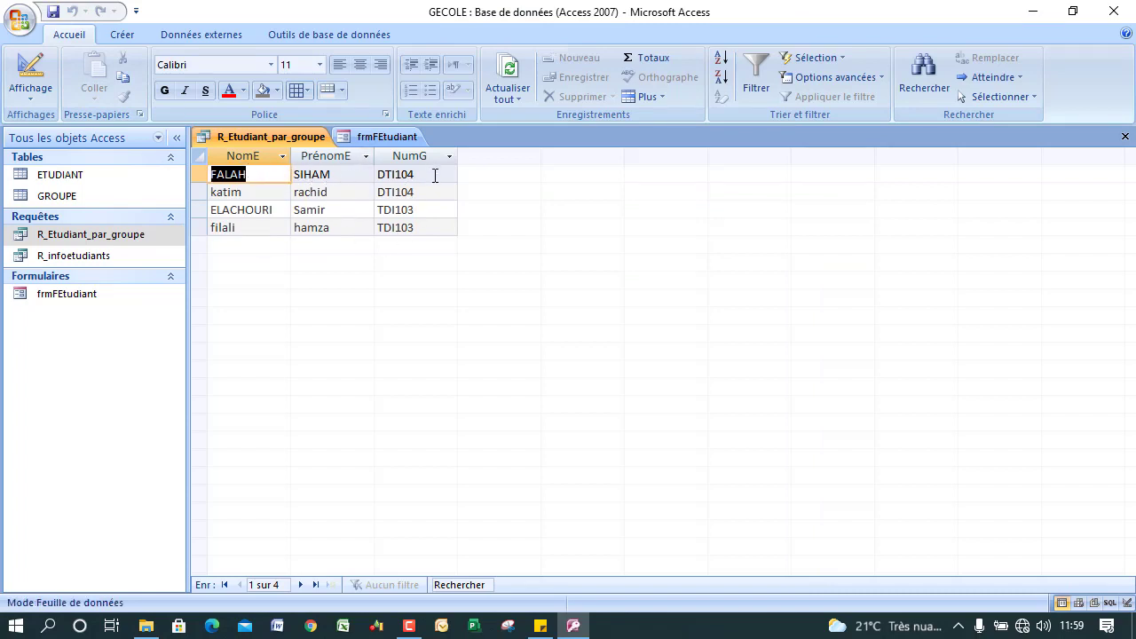
{"action": "left_click", "coordinate": [31, 69]}
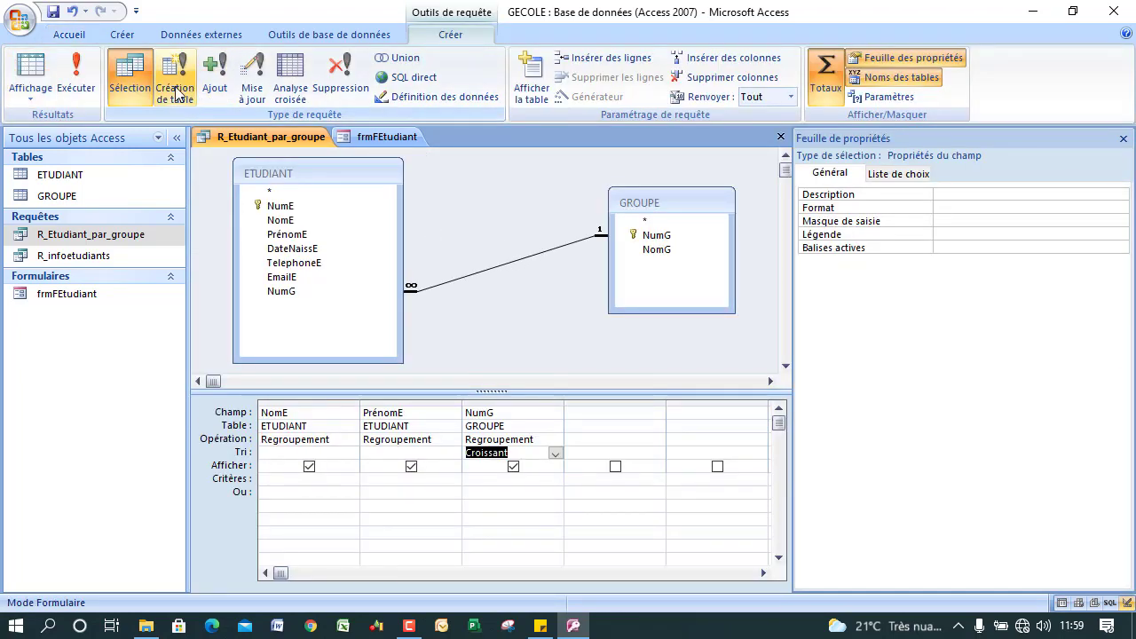
Close the query and frmFEtudiant, then create a Plusieurs éléments form from R_Etudiant_par_groupe.
{"action": "left_click", "coordinate": [50, 12]}
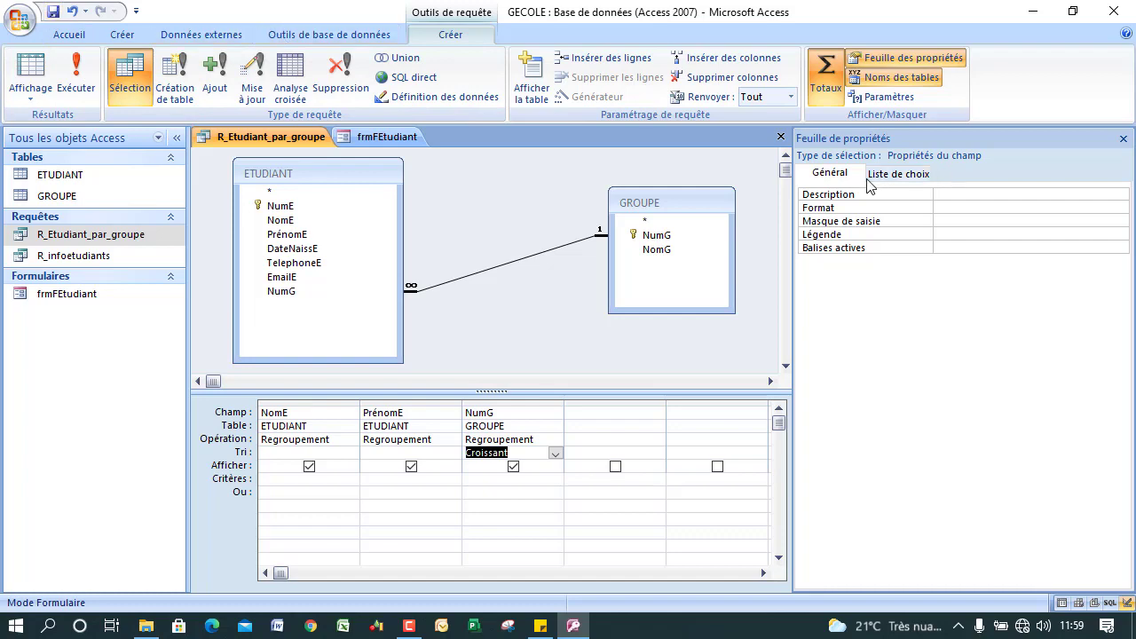
{"action": "left_click", "coordinate": [780, 137]}
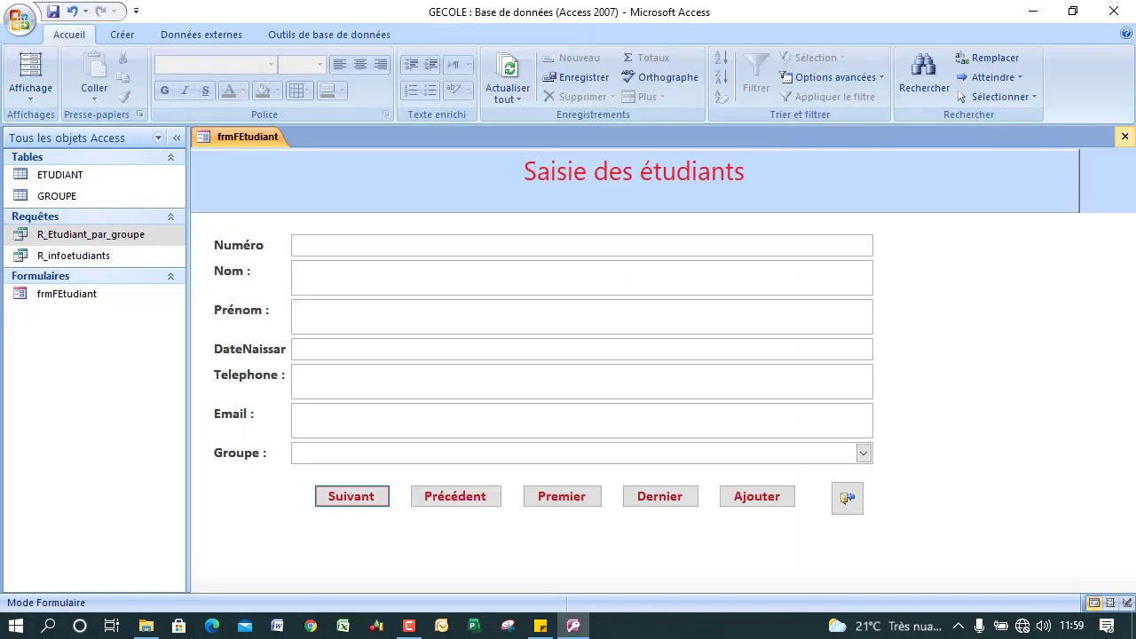
{"action": "left_click", "coordinate": [1124, 136]}
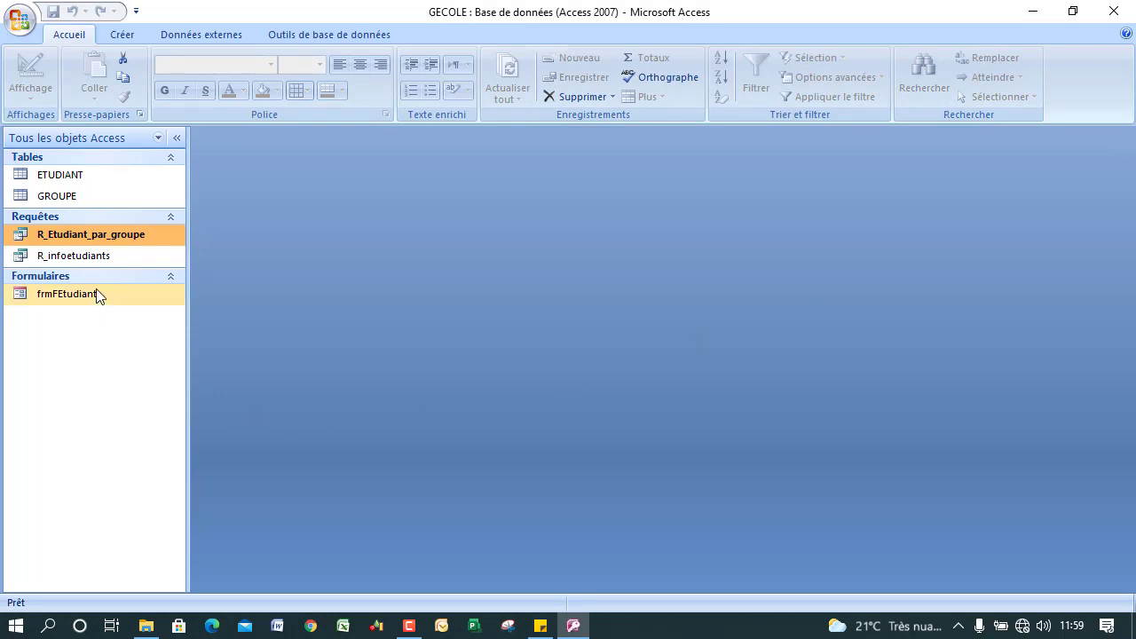
{"action": "left_click", "coordinate": [110, 40]}
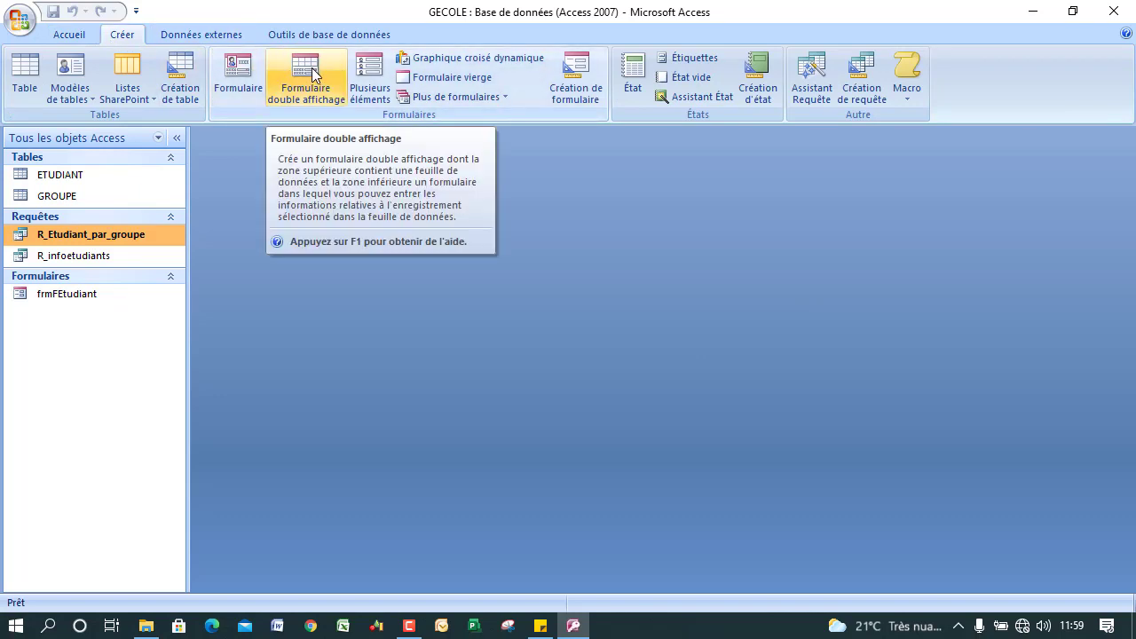
{"action": "left_click", "coordinate": [371, 77]}
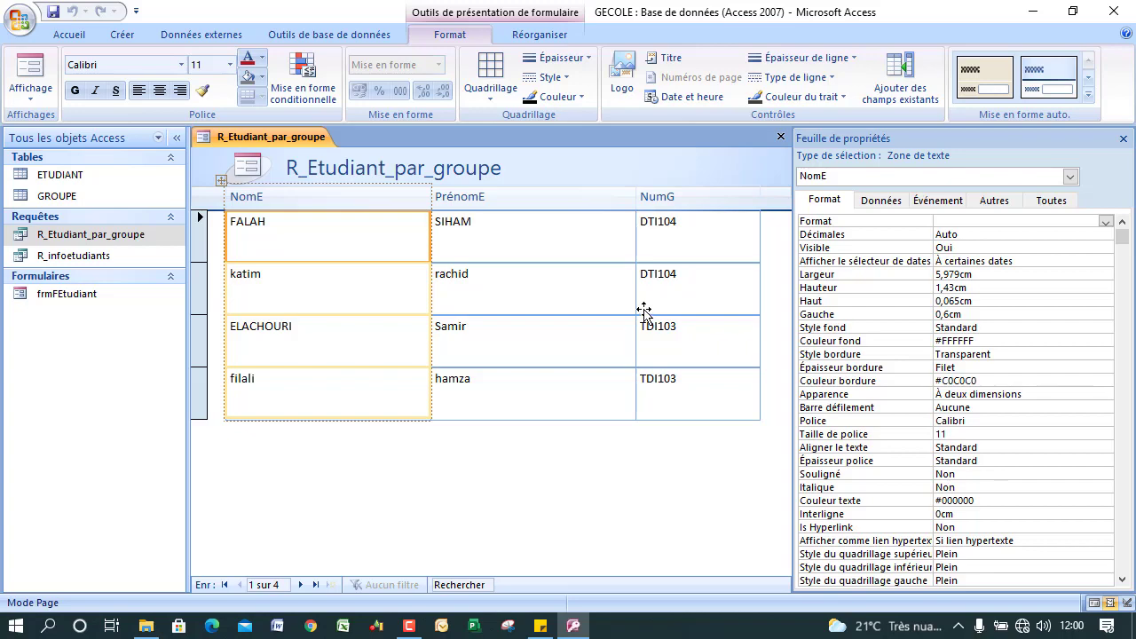
Rename the NomE column heading to Nom and PrénomE to Prénom.
{"action": "left_click", "coordinate": [258, 198]}
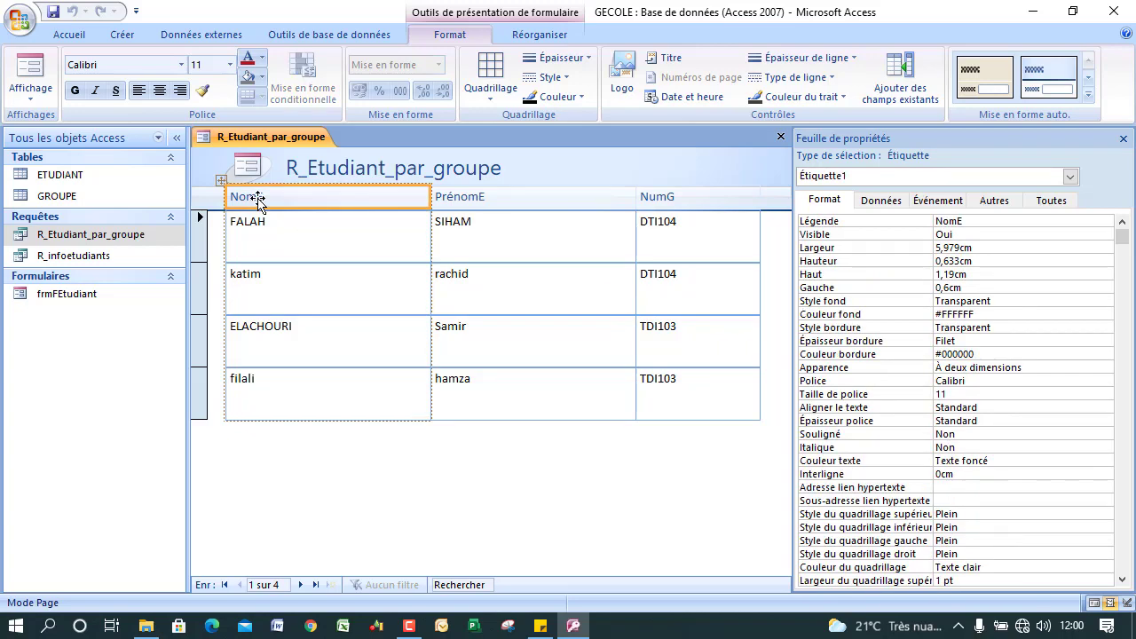
{"action": "left_click", "coordinate": [257, 198]}
{"action": "key", "text": "BackSpace"}
{"action": "key", "text": "BackSpace"}
{"action": "key", "text": "BackSpace"}
{"action": "key", "text": "BackSpace"}
{"action": "key", "text": "BackSpace"}
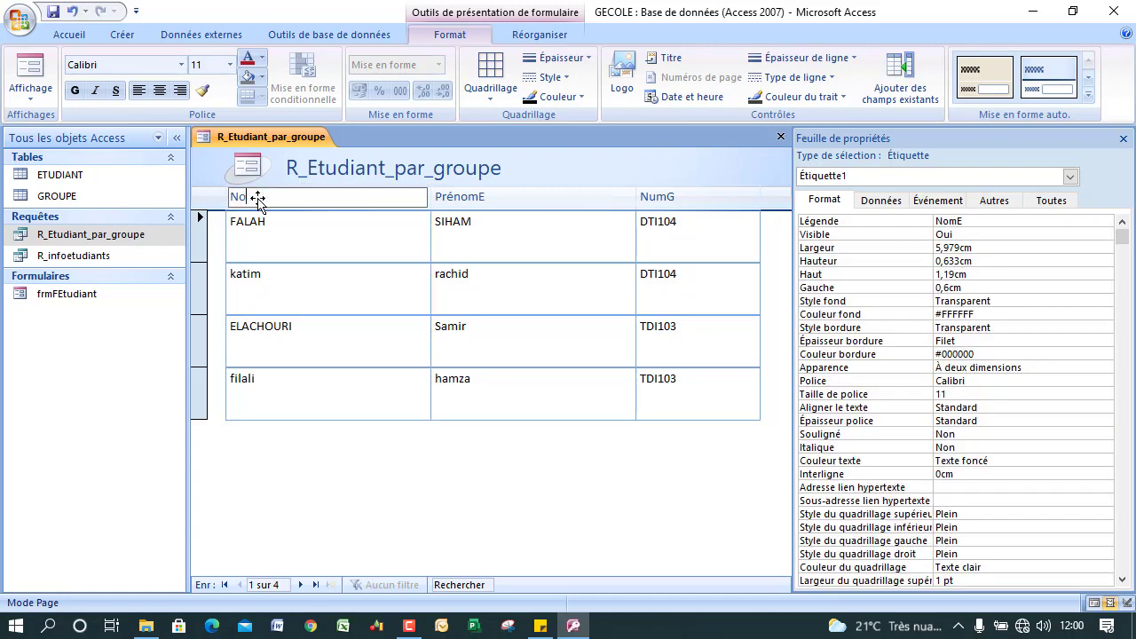
{"action": "type", "text": "V"}
{"action": "key", "text": "BackSpace"}
{"action": "type", "text": "No"}
{"action": "left_click", "coordinate": [457, 203]}
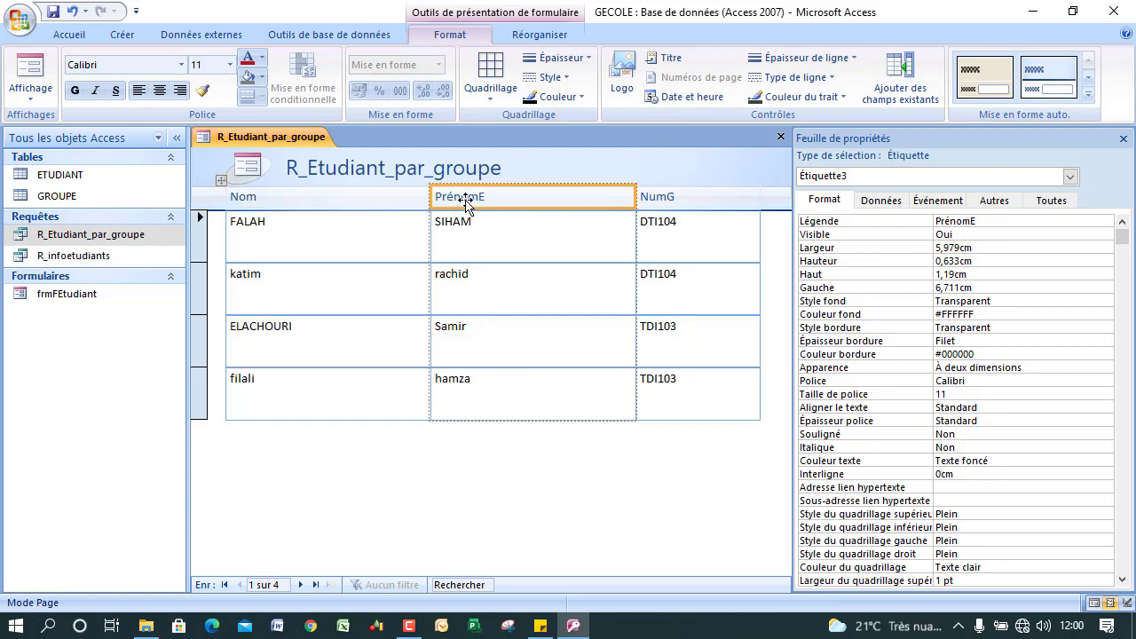
{"action": "left_click", "coordinate": [465, 203]}
{"action": "key", "text": "BackSpace"}
{"action": "key", "text": "BackSpace"}
{"action": "key", "text": "BackSpace"}
{"action": "key", "text": "BackSpace"}
{"action": "key", "text": "BackSpace"}
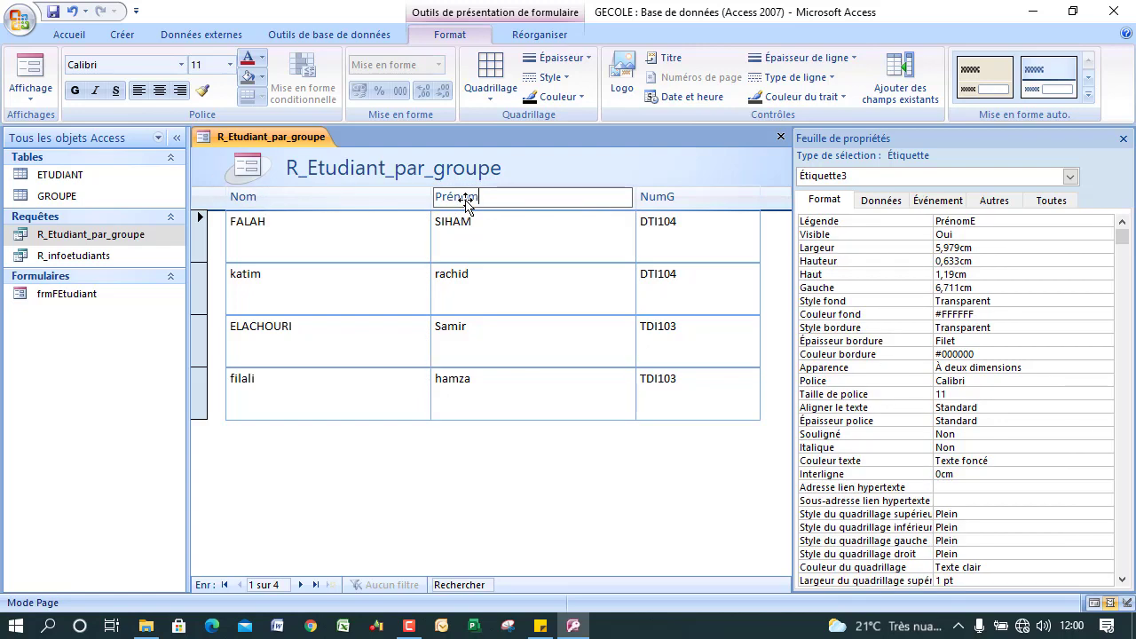
{"action": "key", "text": "BackSpace"}
{"action": "key", "text": "BackSpace"}
{"action": "type", "text": "Prénom"}
Rename the NumG column heading to Groupe.
{"action": "left_click", "coordinate": [673, 200]}
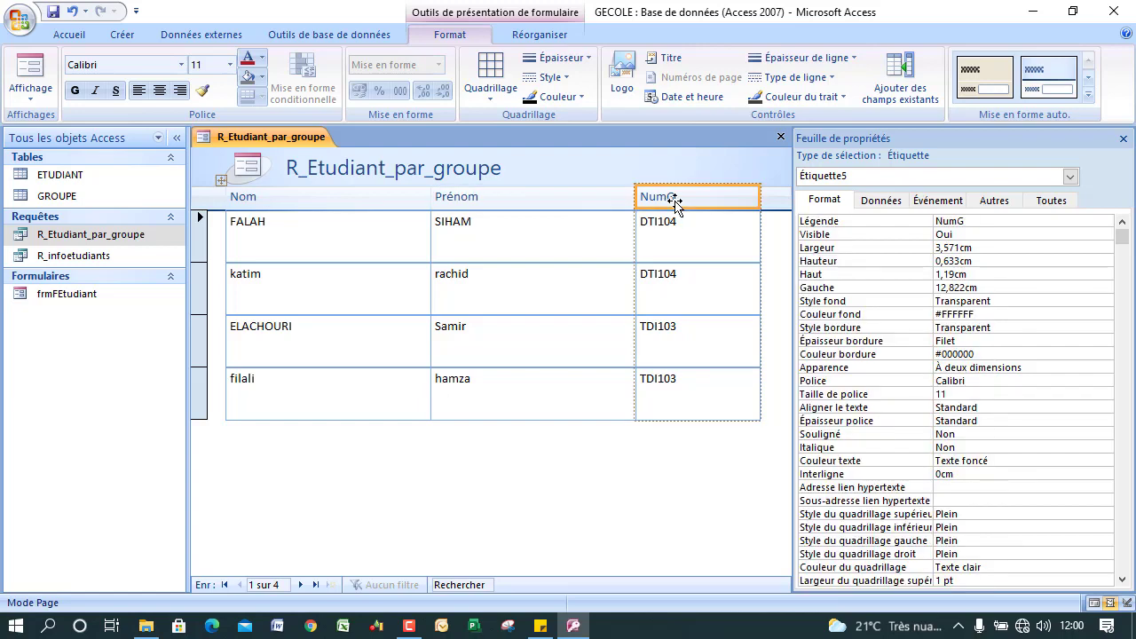
{"action": "left_click", "coordinate": [673, 201]}
{"action": "key", "text": "BackSpace"}
{"action": "key", "text": "BackSpace"}
{"action": "key", "text": "BackSpace"}
{"action": "key", "text": "BackSpace"}
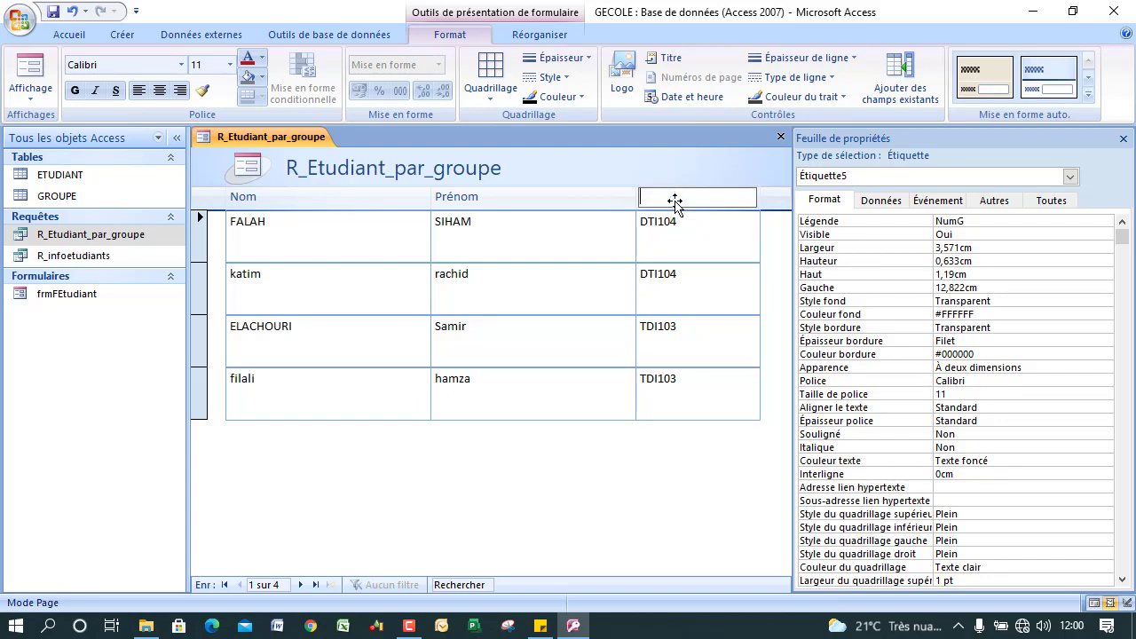
{"action": "type", "text": "Groupe"}
{"action": "left_click", "coordinate": [510, 538]}
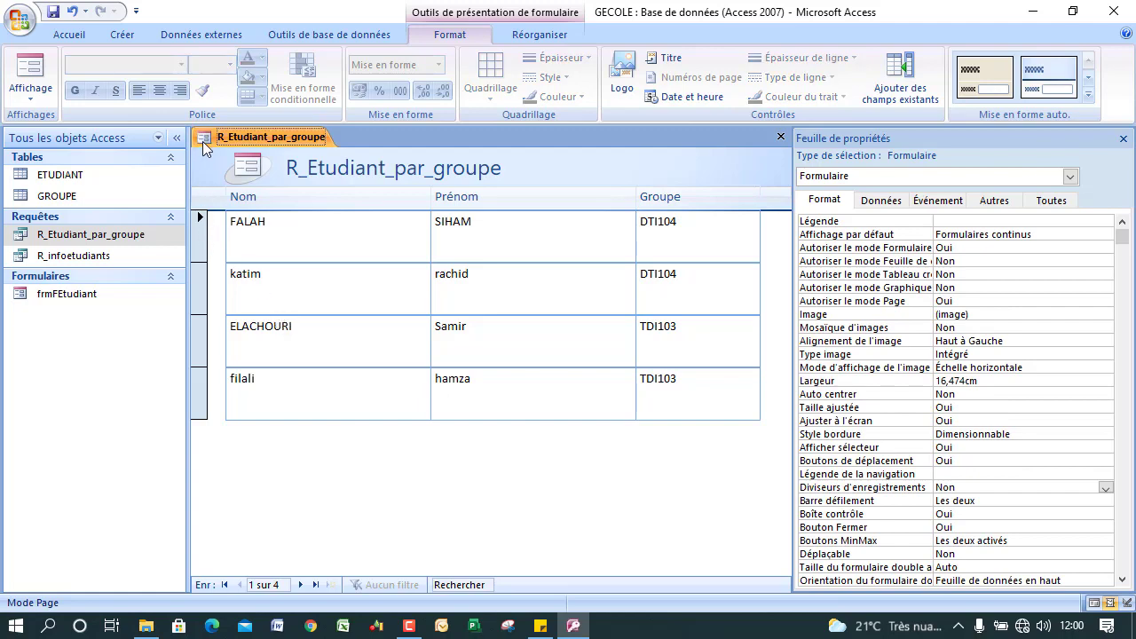
{"action": "left_click", "coordinate": [44, 89]}
Switch the form to design view and show all properties of the form header section.
{"action": "left_click", "coordinate": [59, 209]}
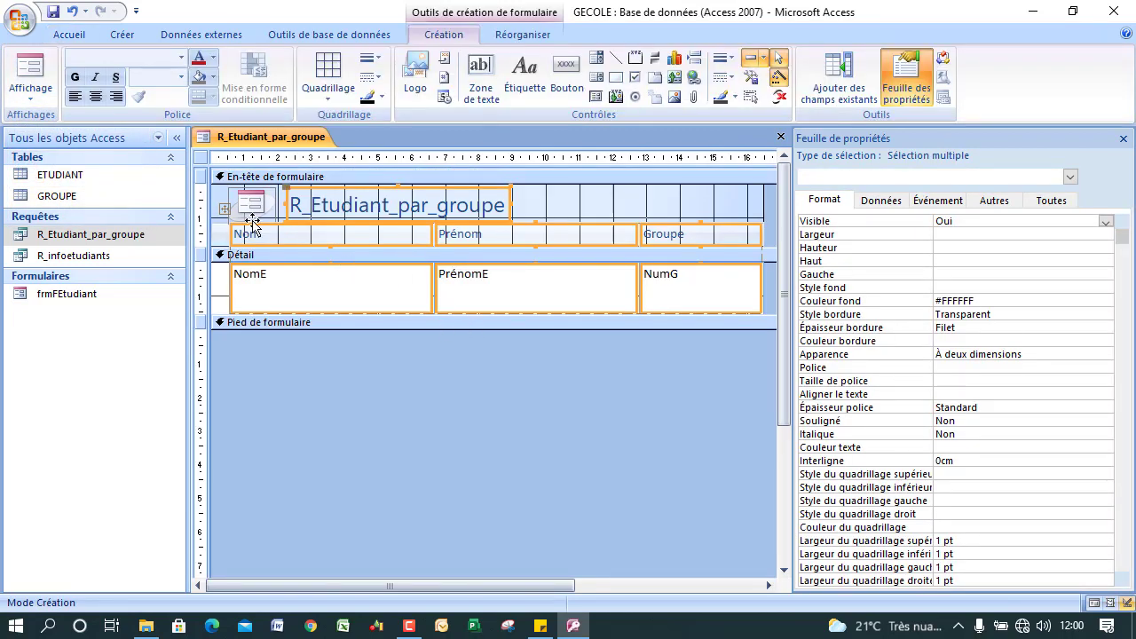
{"action": "left_click", "coordinate": [203, 181]}
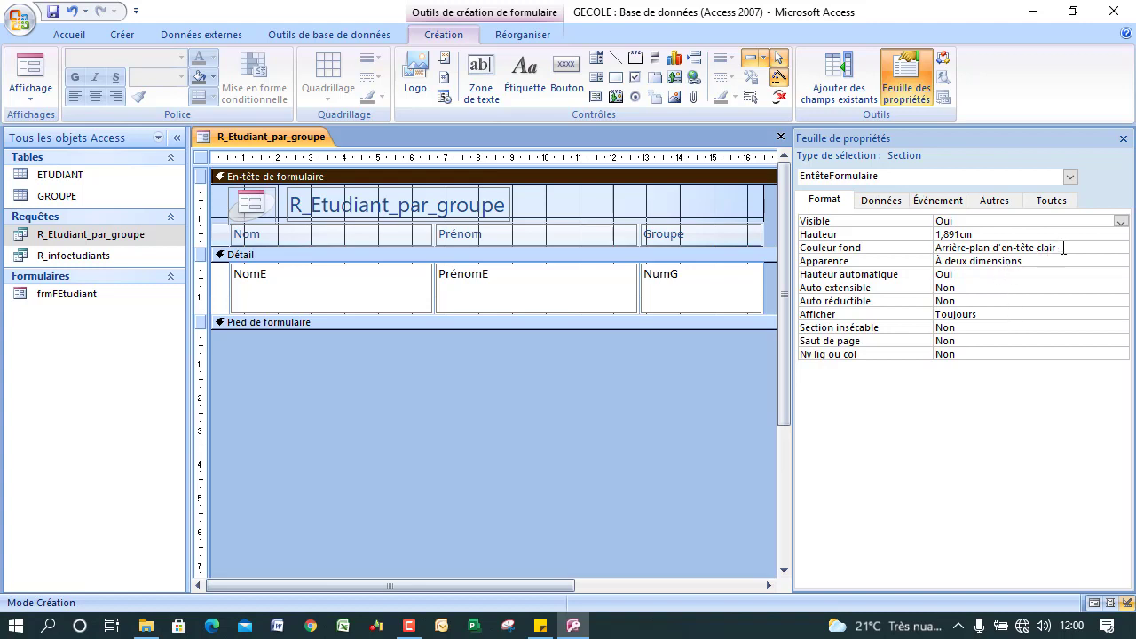
{"action": "left_click", "coordinate": [882, 206]}
{"action": "left_click", "coordinate": [933, 203]}
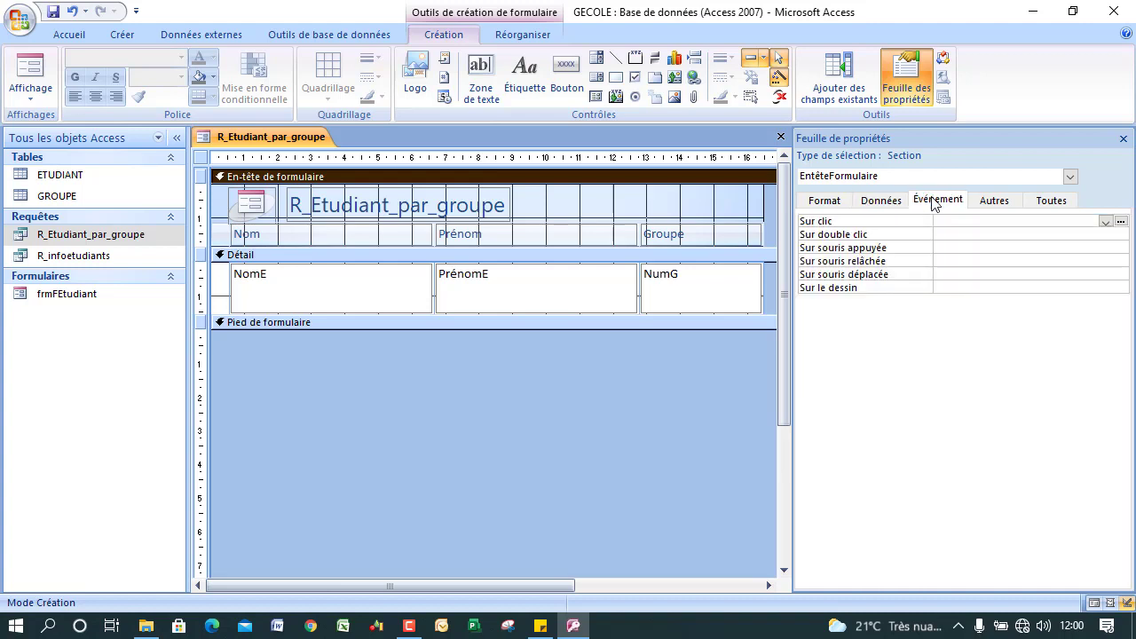
{"action": "left_click", "coordinate": [988, 202]}
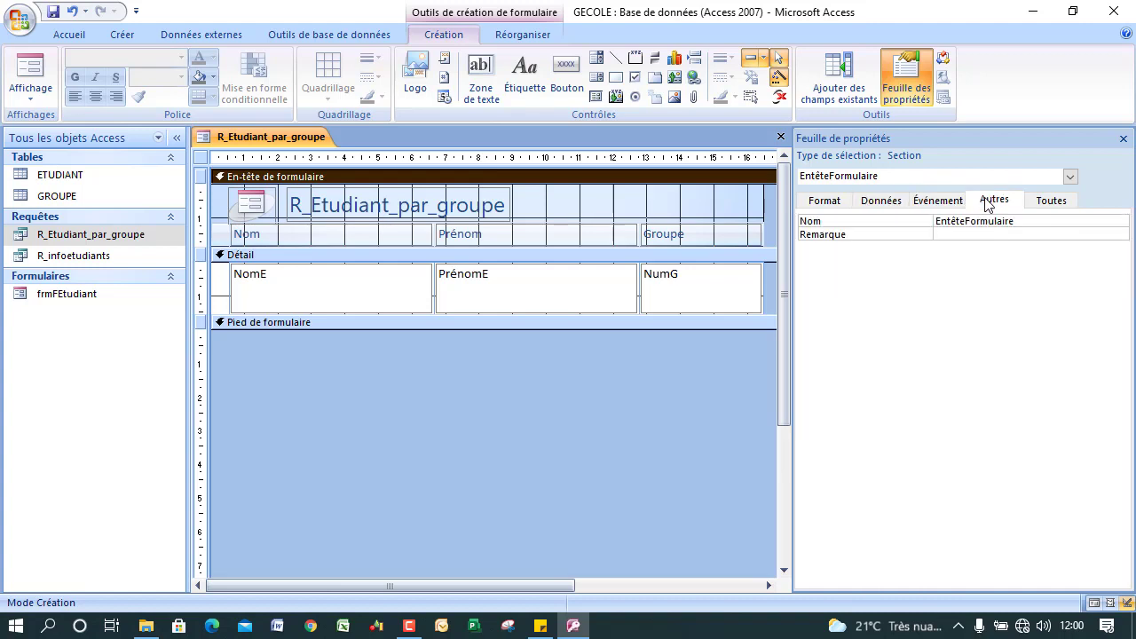
{"action": "left_click", "coordinate": [1043, 206]}
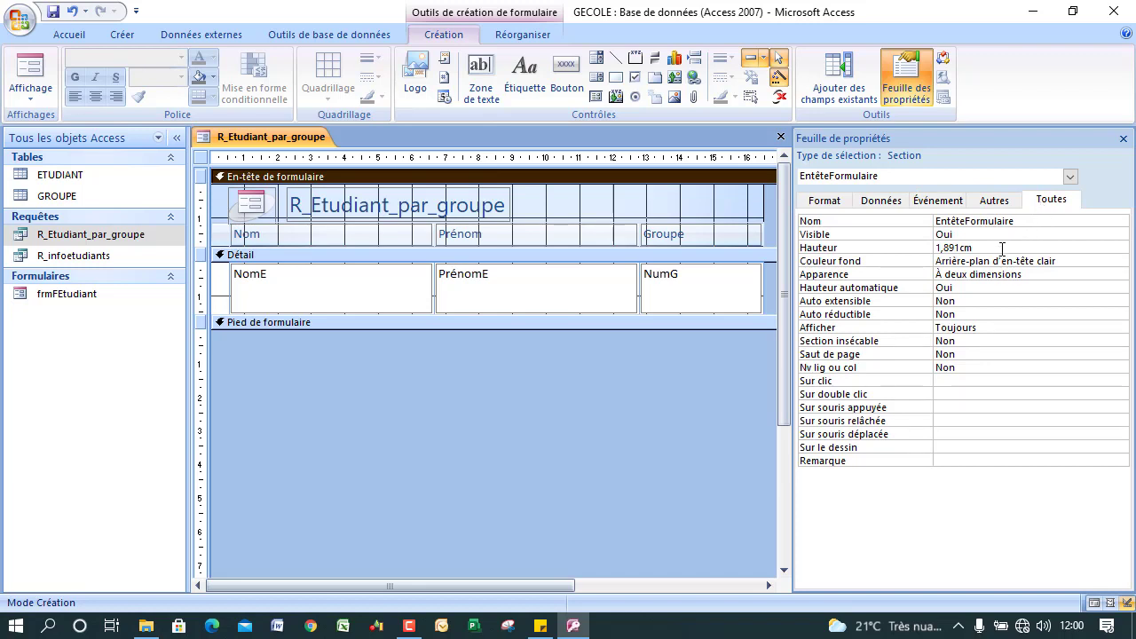
Set the header's Couleur fond to Texte noir and delete the Auto_Logo0 logo.
{"action": "left_click", "coordinate": [1003, 250]}
{"action": "left_click", "coordinate": [1021, 262]}
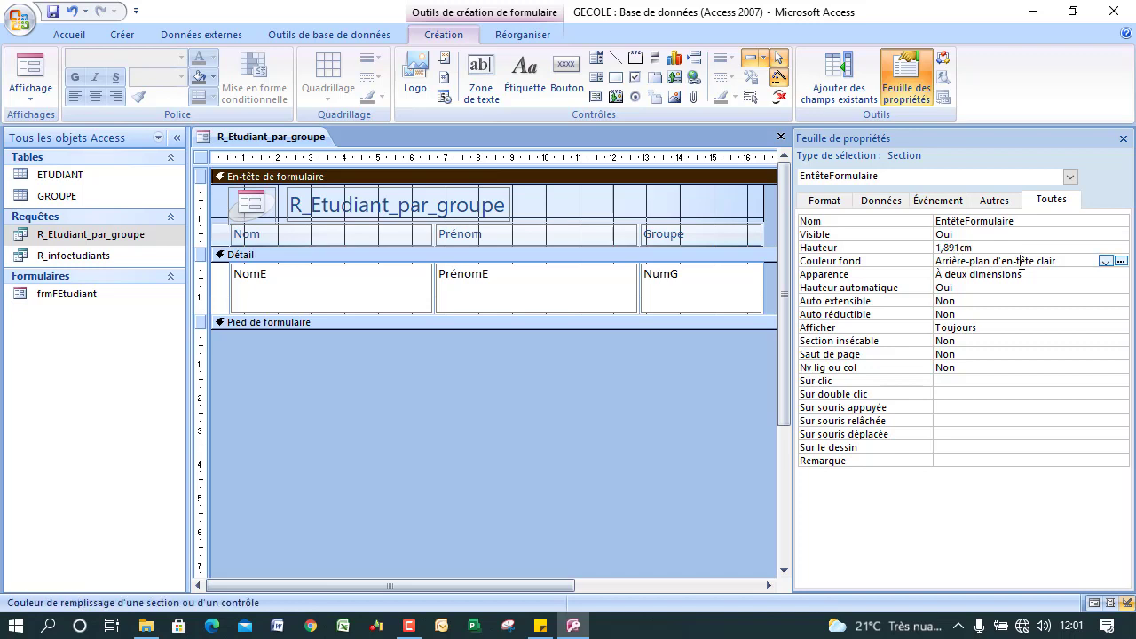
{"action": "left_click", "coordinate": [1105, 262]}
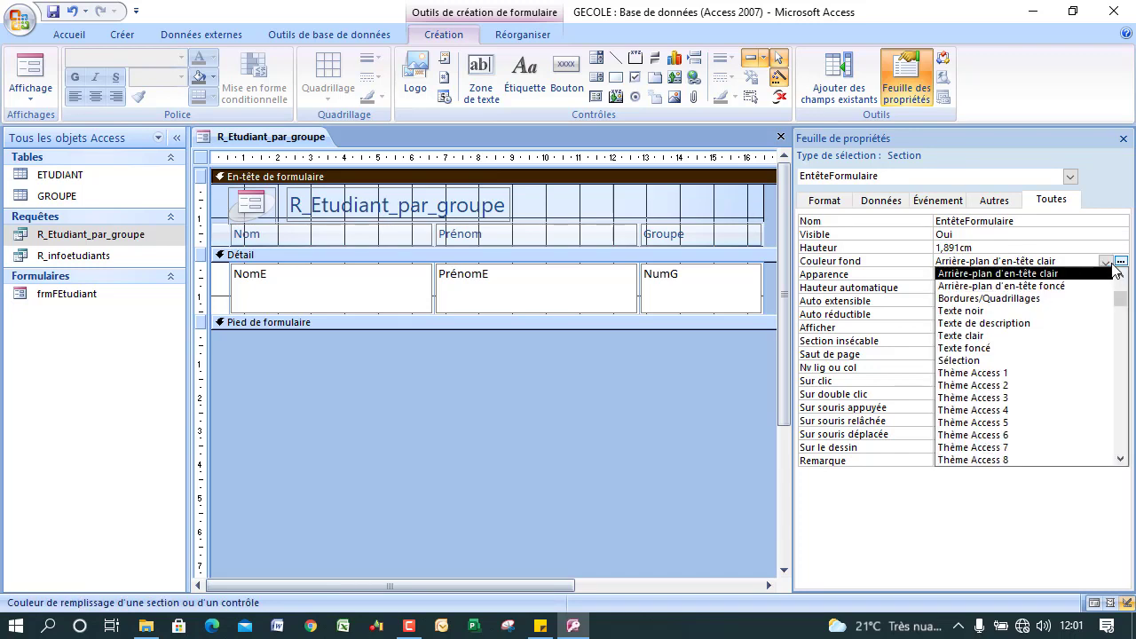
{"action": "left_click", "coordinate": [1120, 262]}
{"action": "left_click", "coordinate": [1119, 262]}
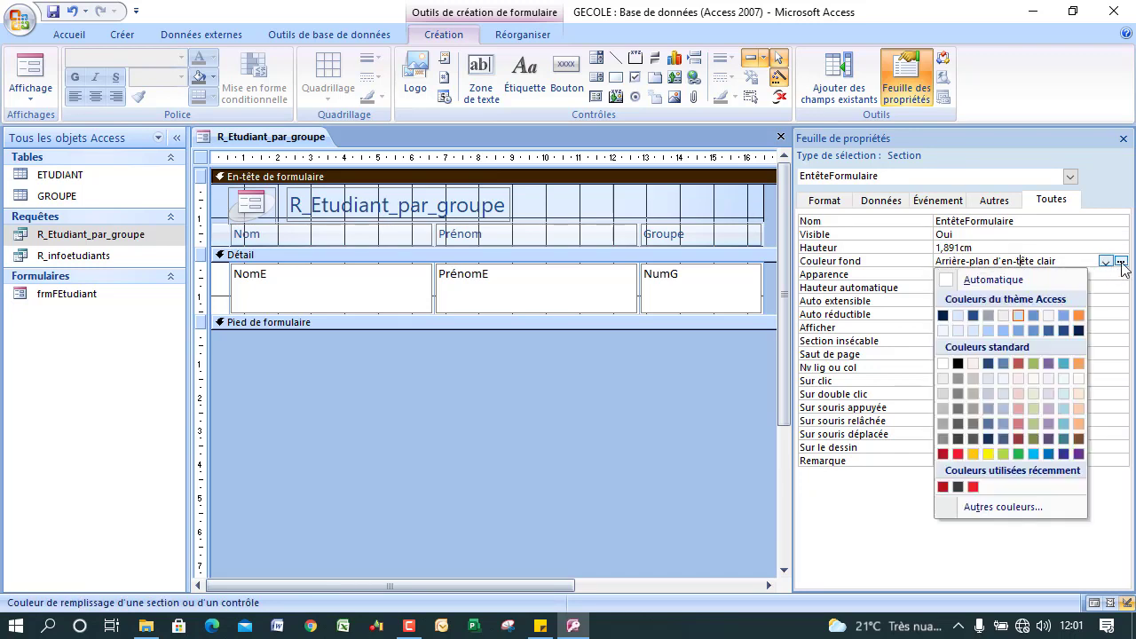
{"action": "left_click", "coordinate": [944, 316]}
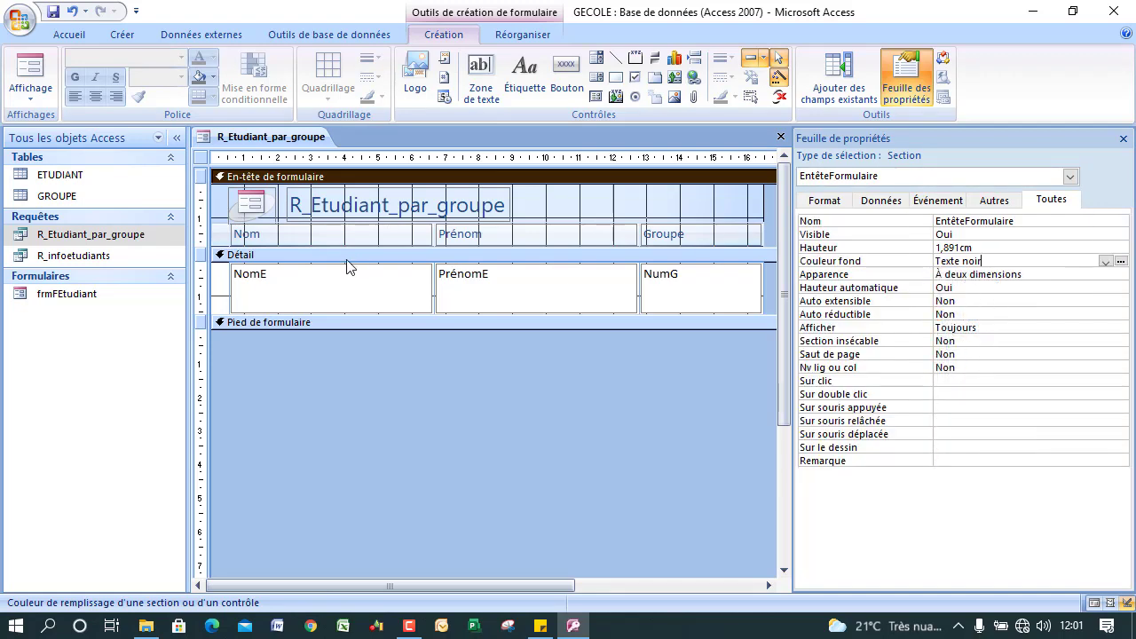
{"action": "left_click", "coordinate": [251, 191]}
{"action": "key", "text": "Delete"}
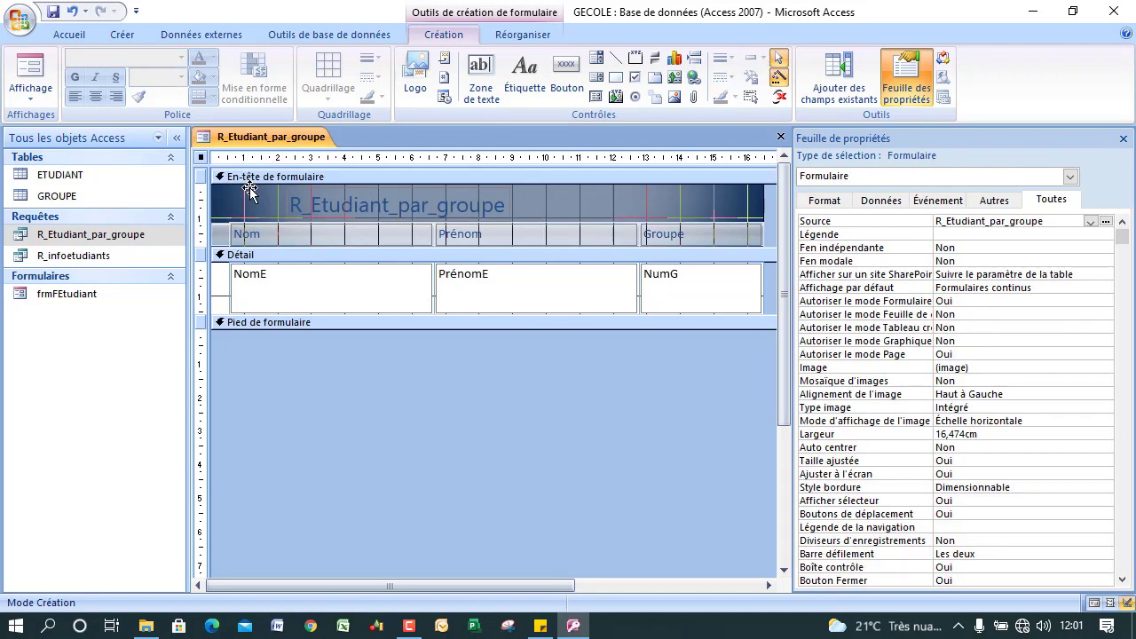
Replace the Auto_Title0 header label text with 'LIste des étudiants par groupe'.
{"action": "left_click", "coordinate": [359, 206]}
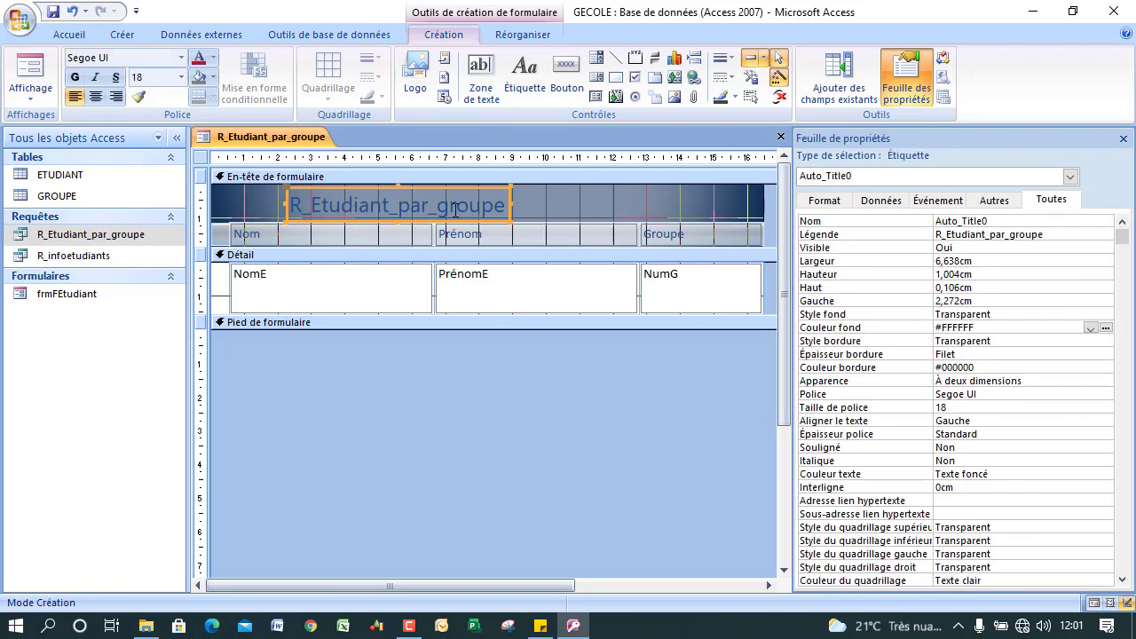
{"action": "key", "text": "F2"}
{"action": "type", "text": "LIste"}
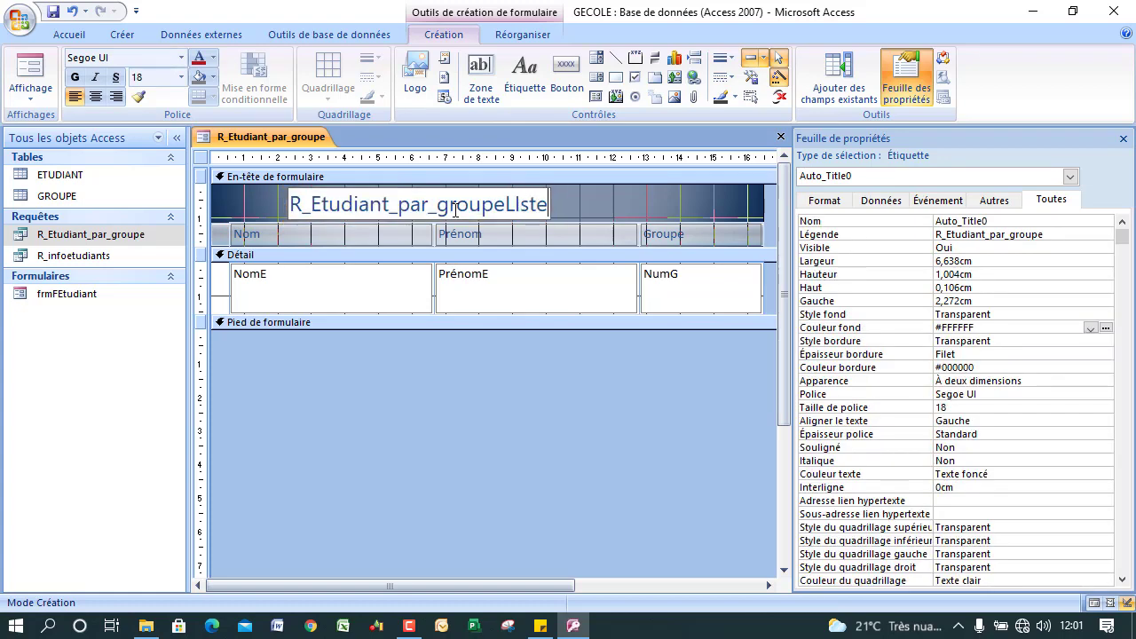
{"action": "key", "text": "BackSpace"}
{"action": "key", "text": "BackSpace"}
{"action": "key", "text": "BackSpace"}
{"action": "key", "text": "BackSpace"}
{"action": "key", "text": "BackSpace"}
{"action": "key", "text": "BackSpace"}
{"action": "key", "text": "BackSpace"}
{"action": "key", "text": "BackSpace"}
{"action": "key", "text": "BackSpace"}
{"action": "key", "text": "BackSpace"}
{"action": "key", "text": "BackSpace"}
{"action": "key", "text": "BackSpace"}
{"action": "key", "text": "BackSpace"}
{"action": "key", "text": "BackSpace"}
{"action": "key", "text": "BackSpace"}
{"action": "key", "text": "BackSpace"}
{"action": "key", "text": "BackSpace"}
{"action": "key", "text": "BackSpace"}
{"action": "key", "text": "BackSpace"}
{"action": "key", "text": "BackSpace"}
{"action": "type", "text": "LI"}
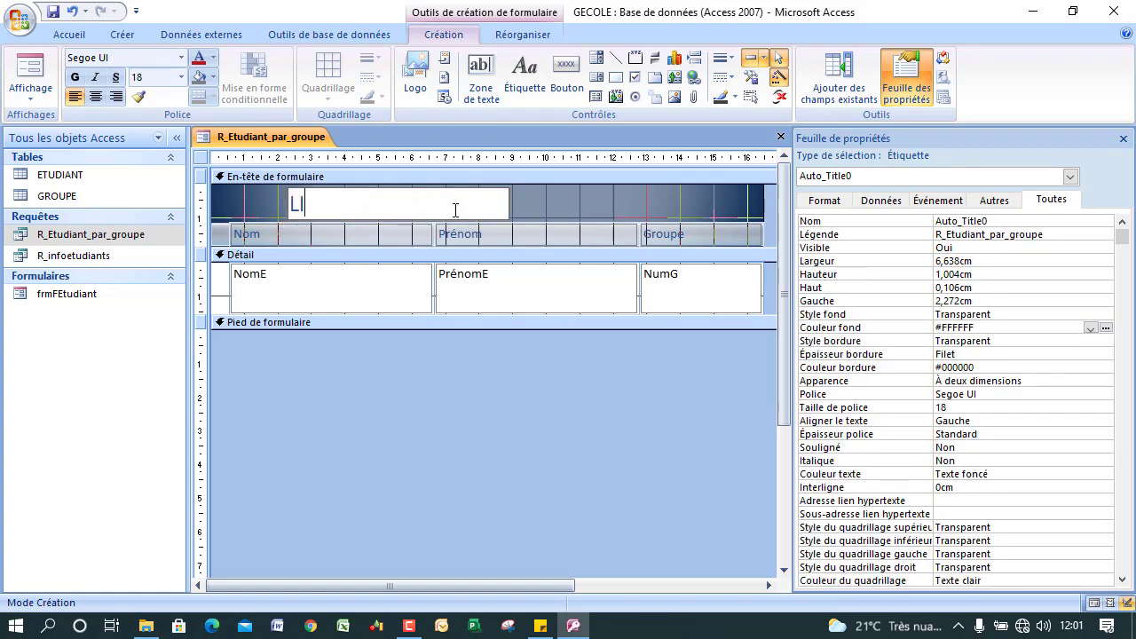
{"action": "type", "text": "ste des é"}
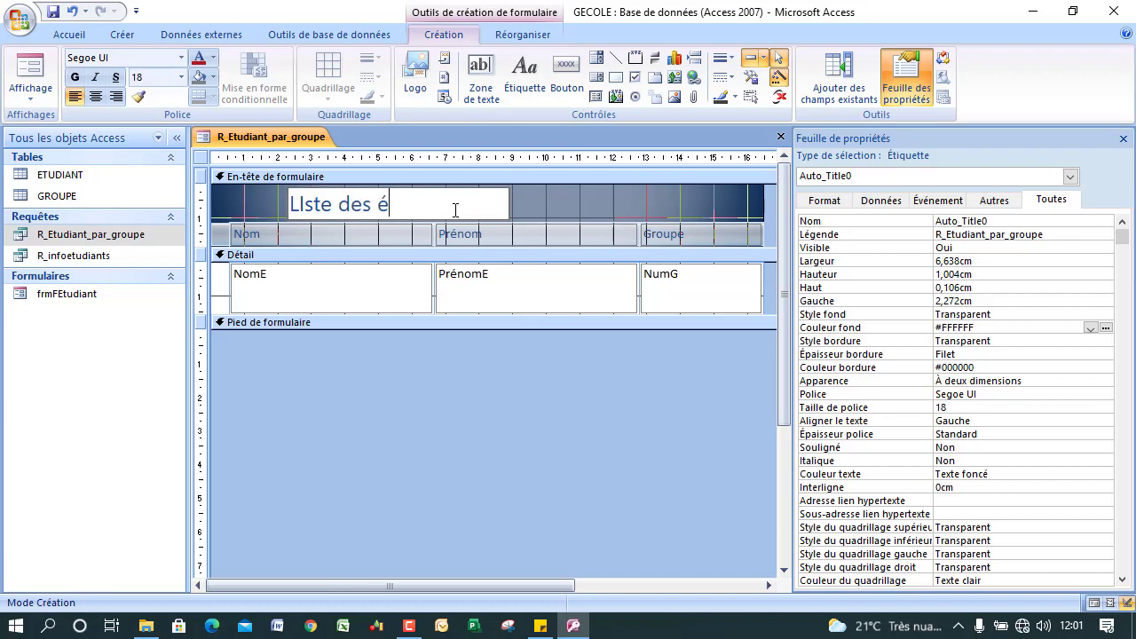
{"action": "type", "text": "tudiants par groupe"}
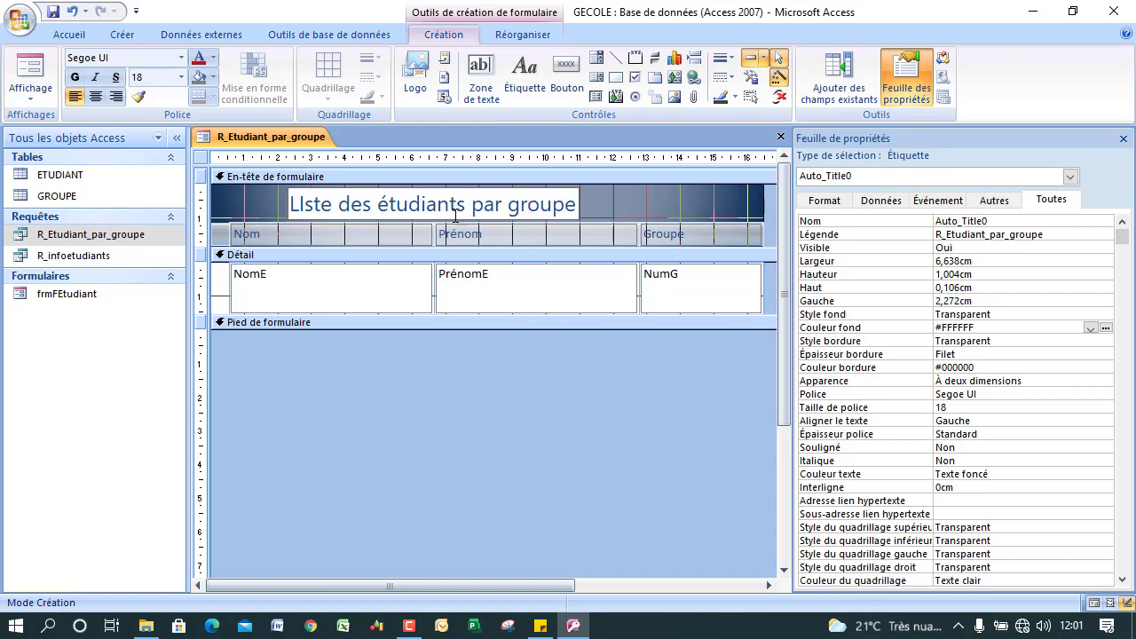
{"action": "left_click", "coordinate": [582, 426]}
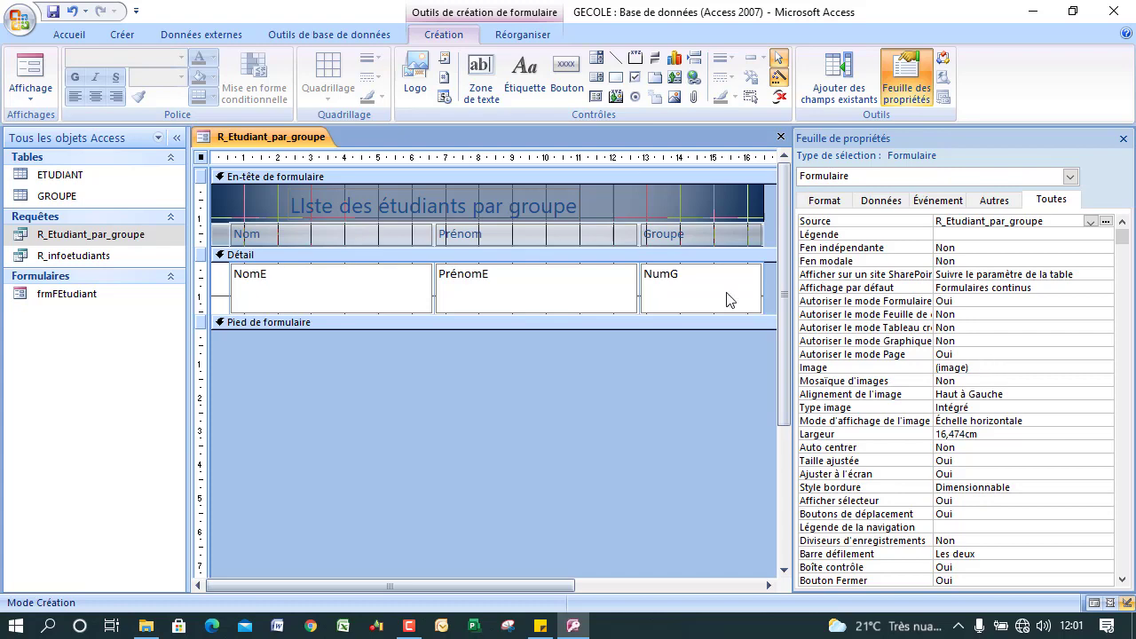
Shrink the NomE detail field to single-line height of 0,61cm.
{"action": "left_click", "coordinate": [327, 298]}
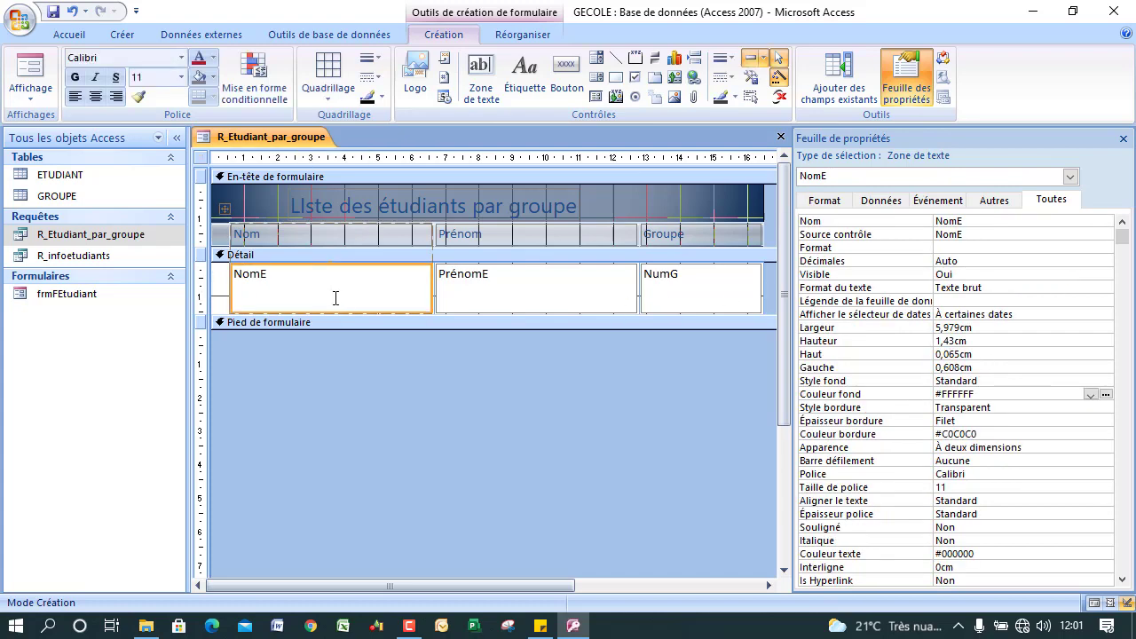
{"action": "left_click", "coordinate": [330, 313]}
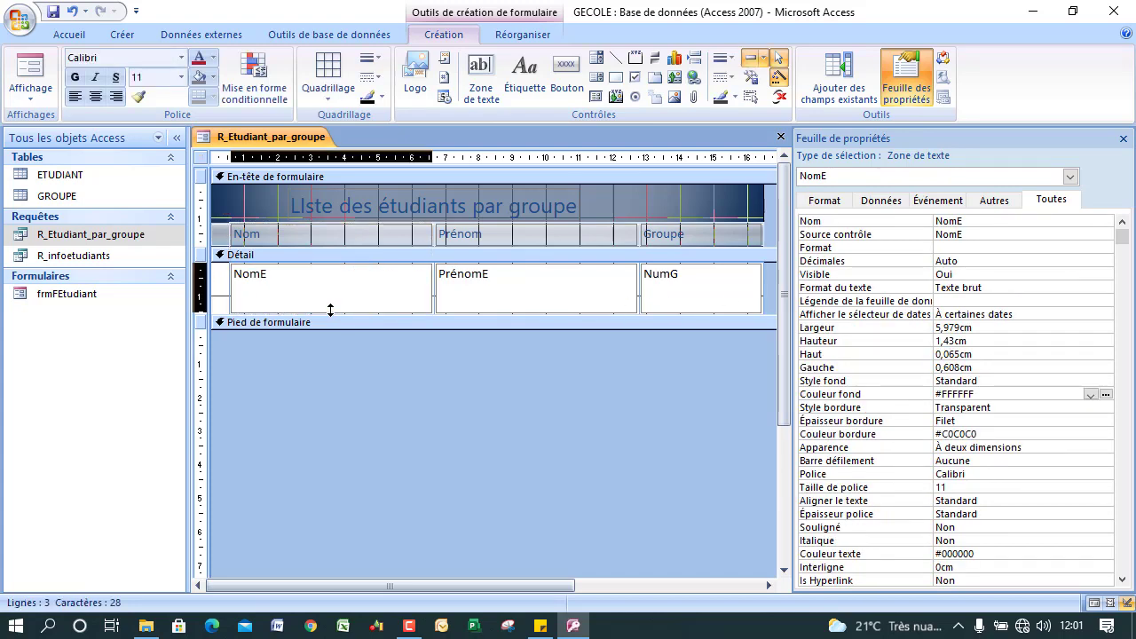
{"action": "left_click_drag", "start_coordinate": [328, 294], "coordinate": [362, 288]}
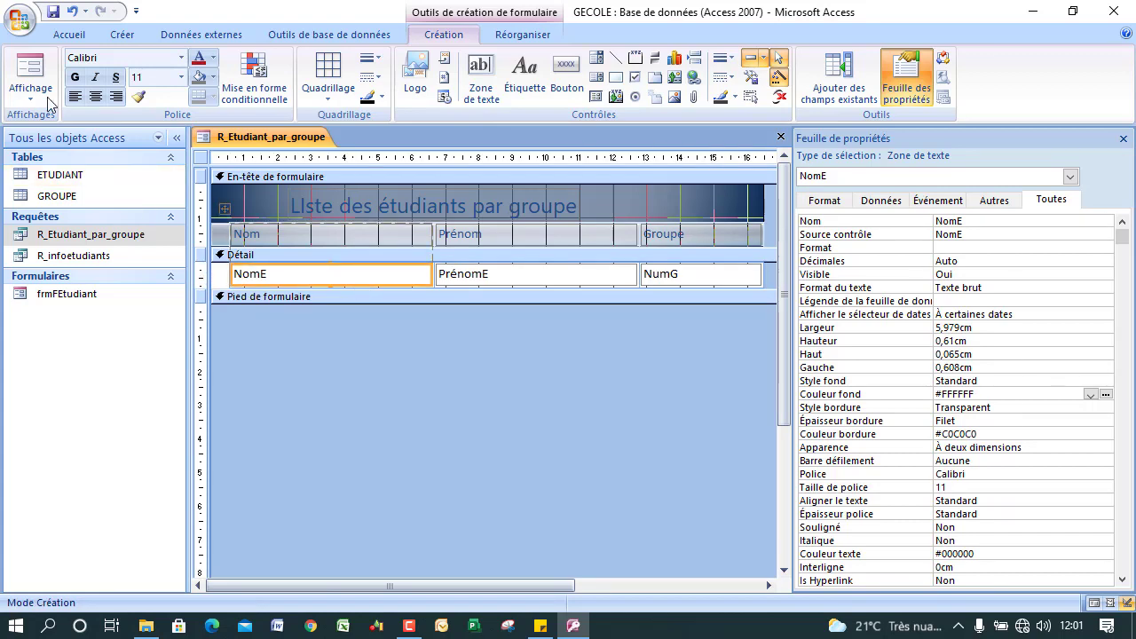
Preview the list form in Form view, then open the frmFEtudiant entry form.
{"action": "left_click", "coordinate": [35, 71]}
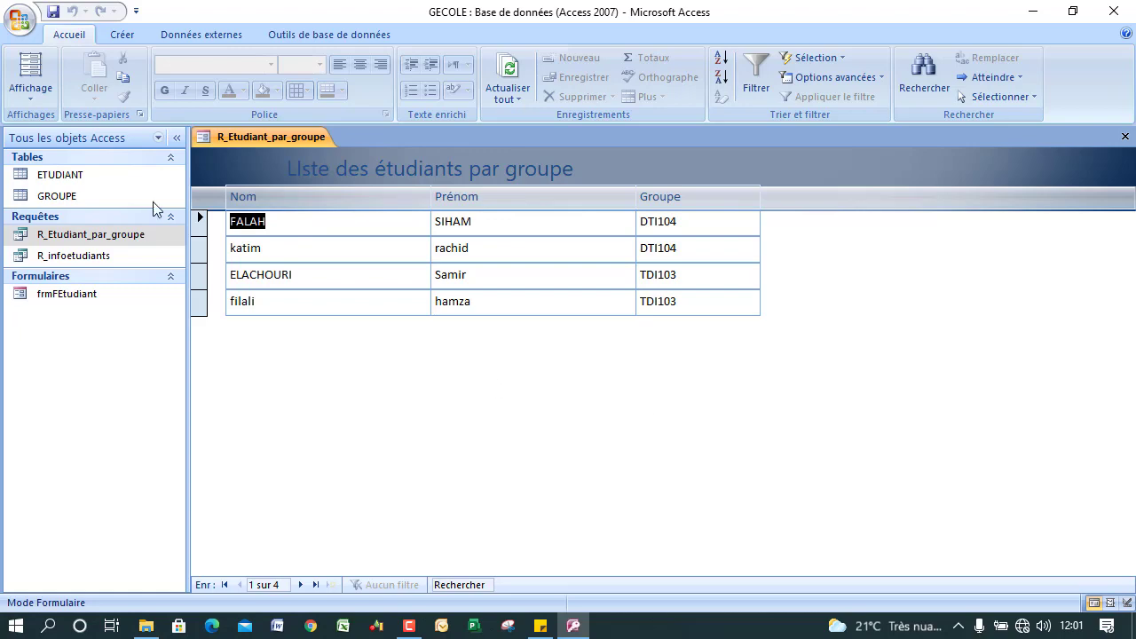
{"action": "left_click", "coordinate": [30, 93]}
{"action": "left_click", "coordinate": [71, 213]}
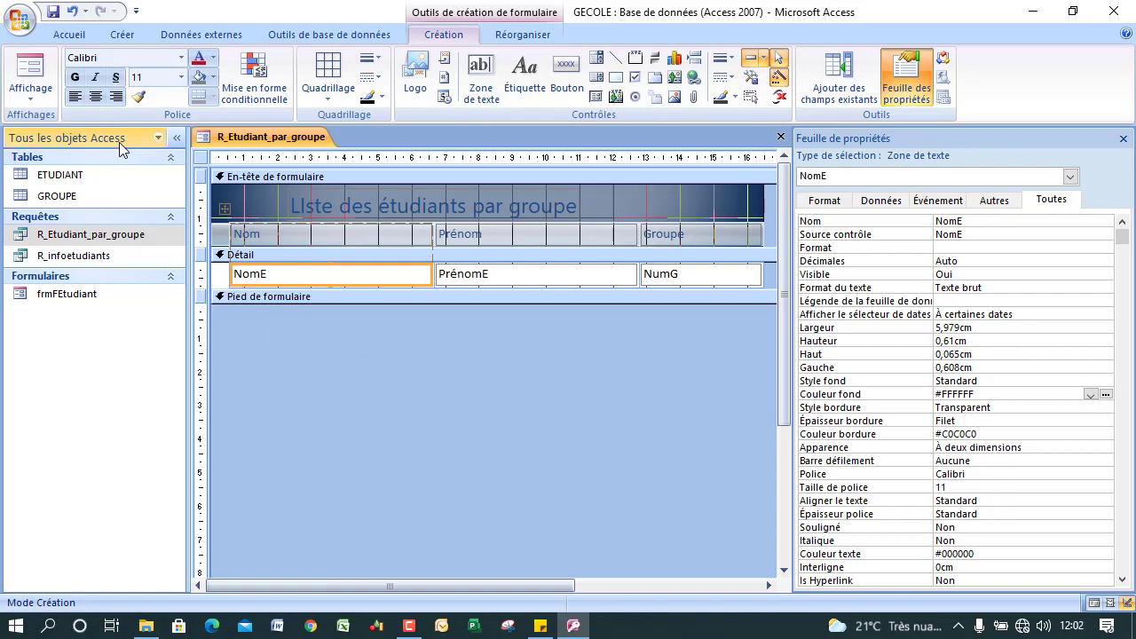
{"action": "left_click", "coordinate": [31, 71]}
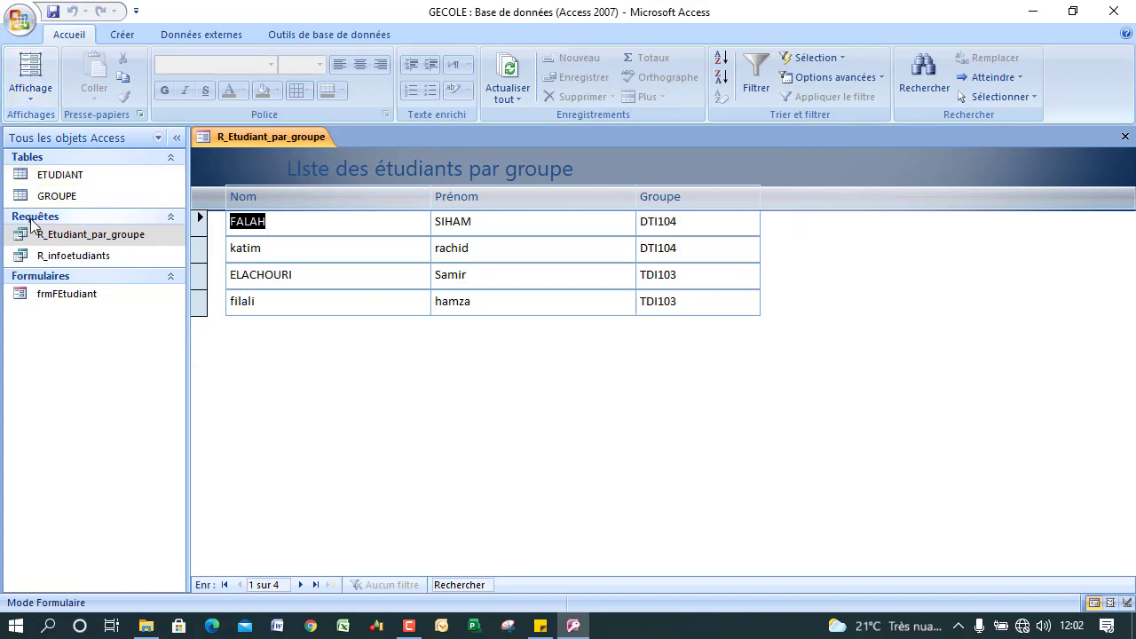
{"action": "double_click", "coordinate": [65, 293]}
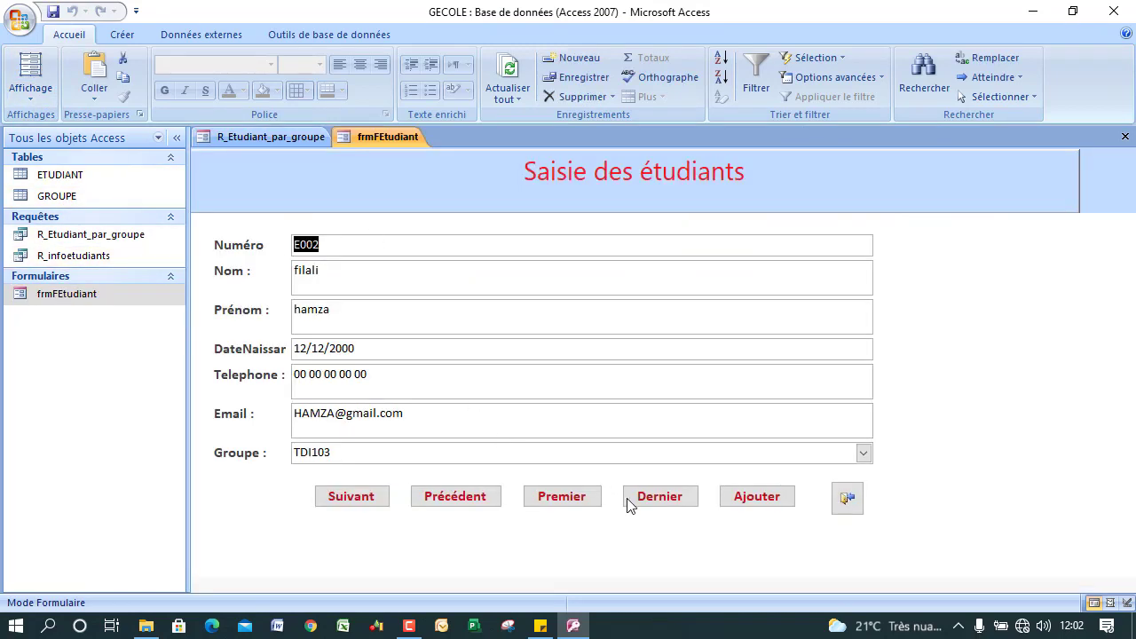
{"action": "left_click", "coordinate": [662, 504]}
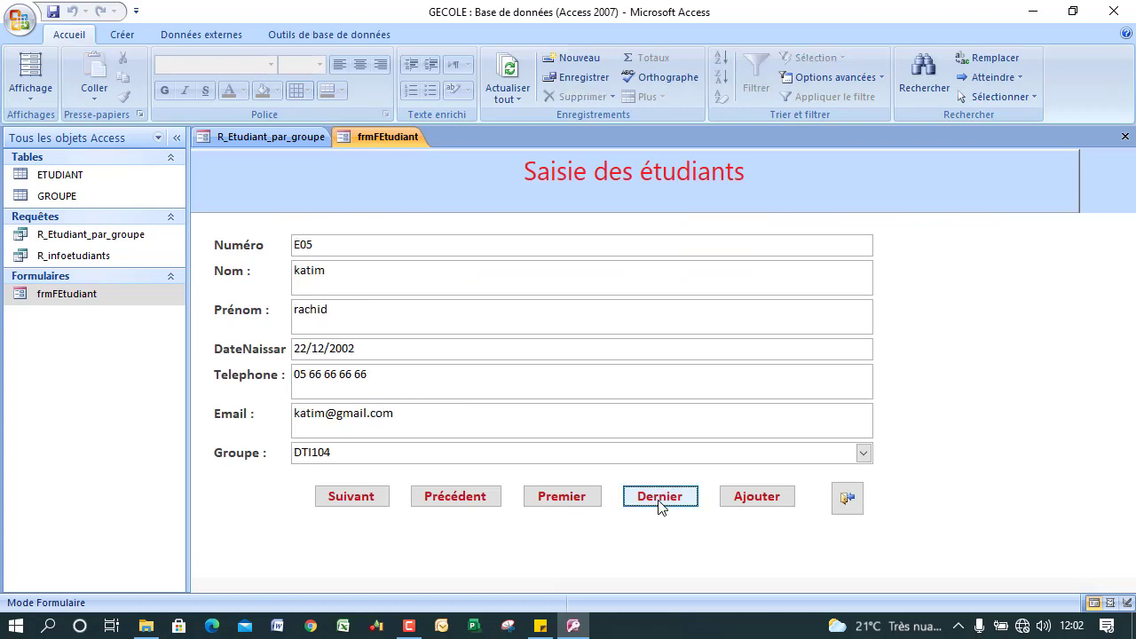
{"action": "left_click", "coordinate": [730, 503]}
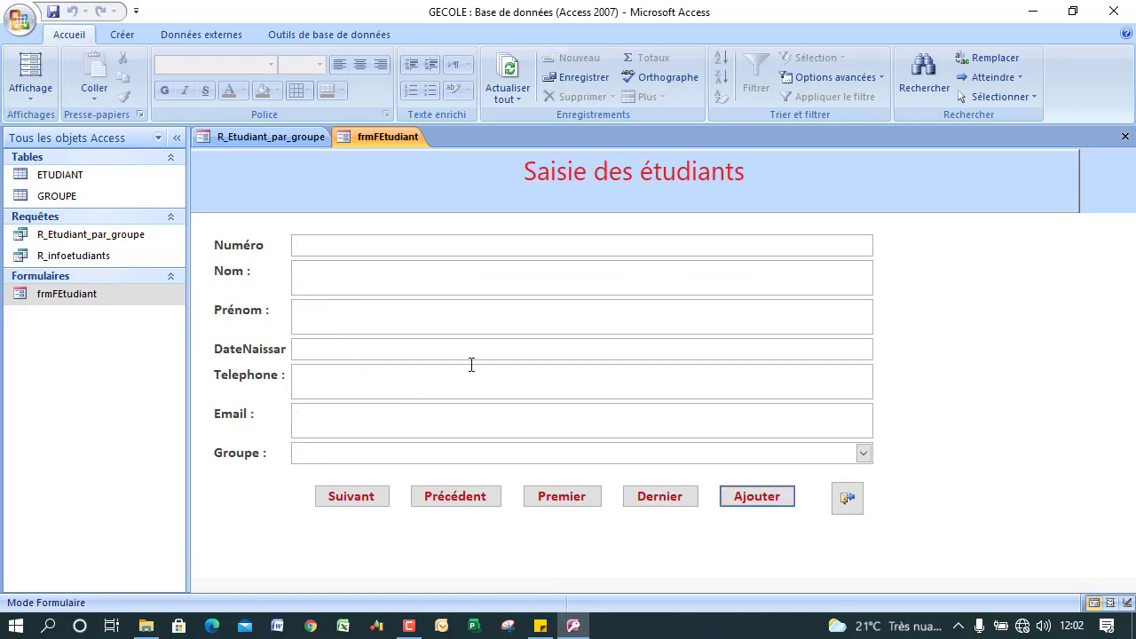
{"action": "left_click", "coordinate": [362, 253]}
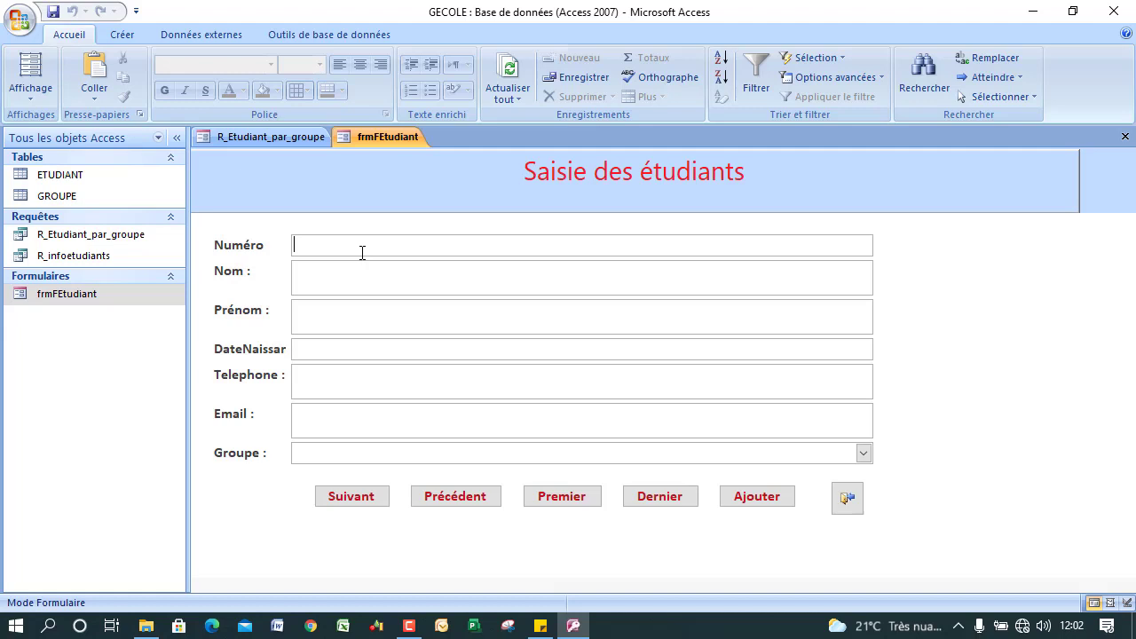
{"action": "type", "text": "E06"}
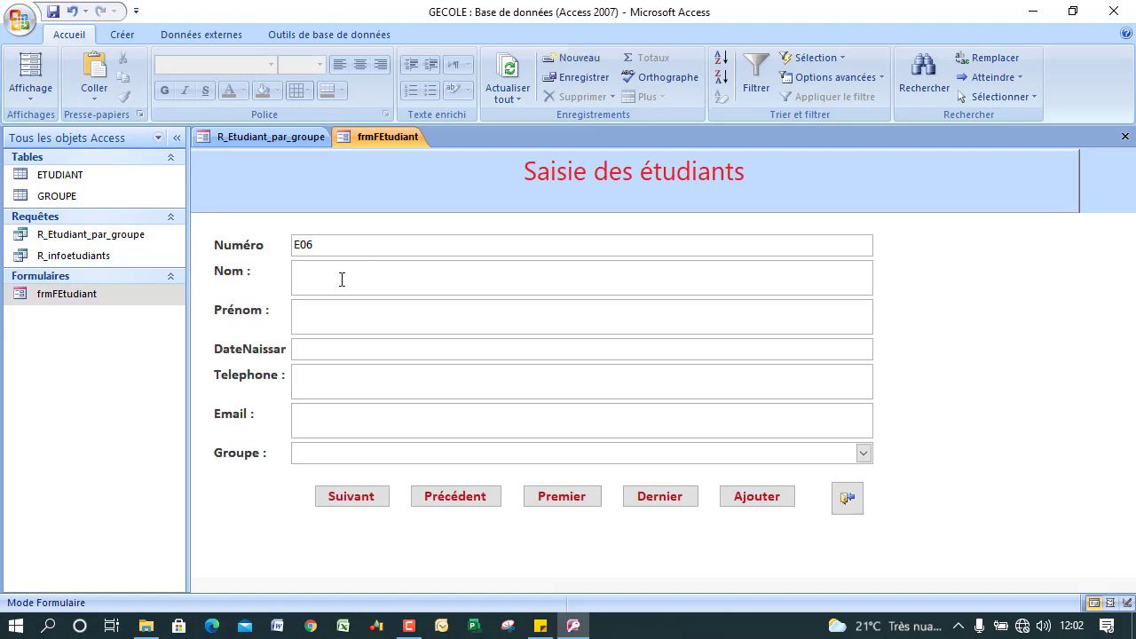
{"action": "key", "text": "F2"}
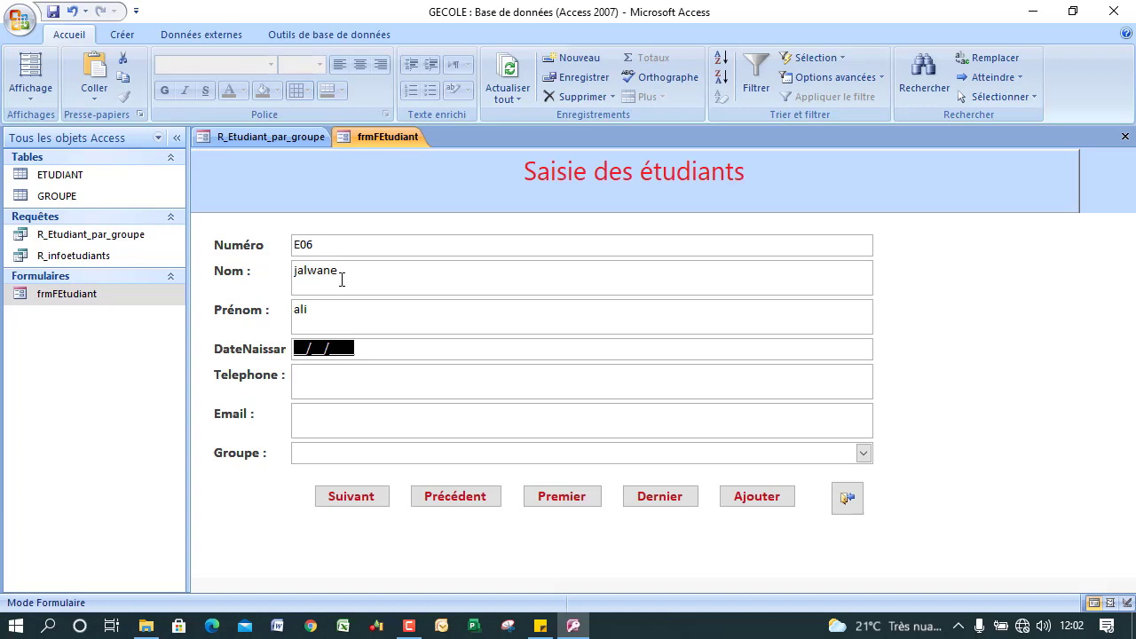
{"action": "key", "text": "Caps_Lock"}
{"action": "type", "text": "11/"}
{"action": "type", "text": "04/20"}
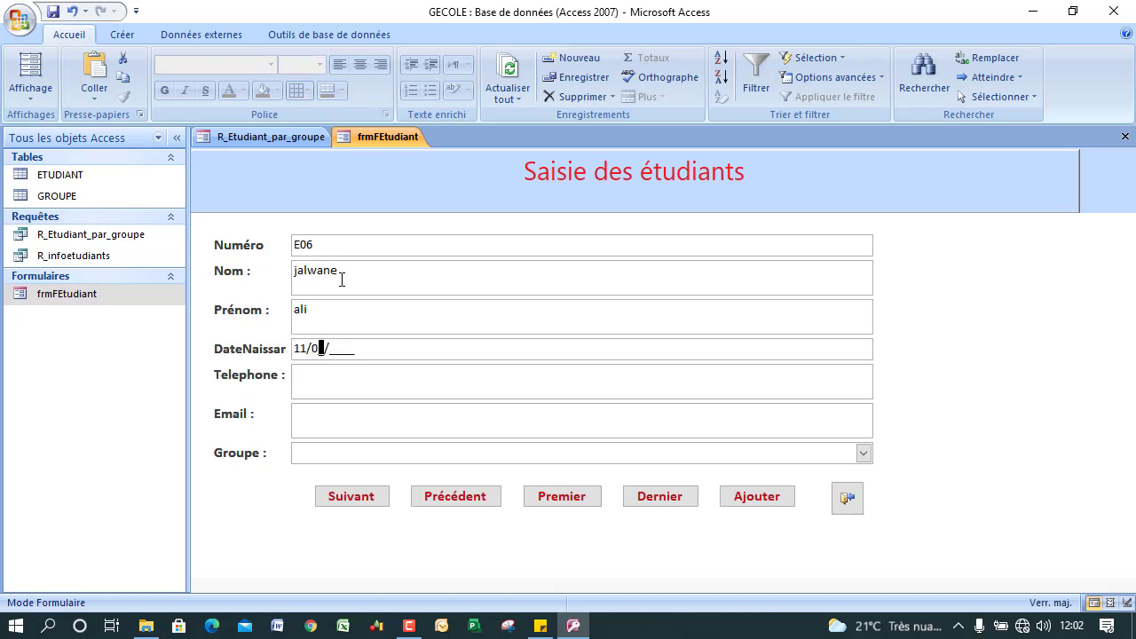
{"action": "type", "text": "01"}
Enter the student's phone number and e-mail, assign group DTI104, and save the record.
{"action": "left_click", "coordinate": [338, 393]}
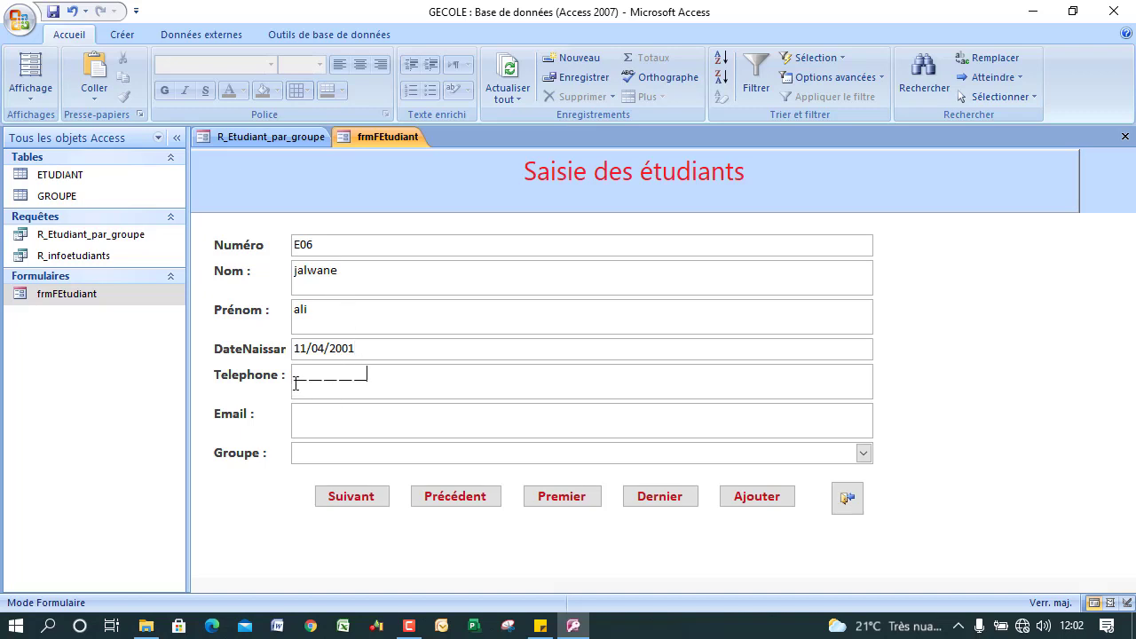
{"action": "left_click", "coordinate": [296, 387]}
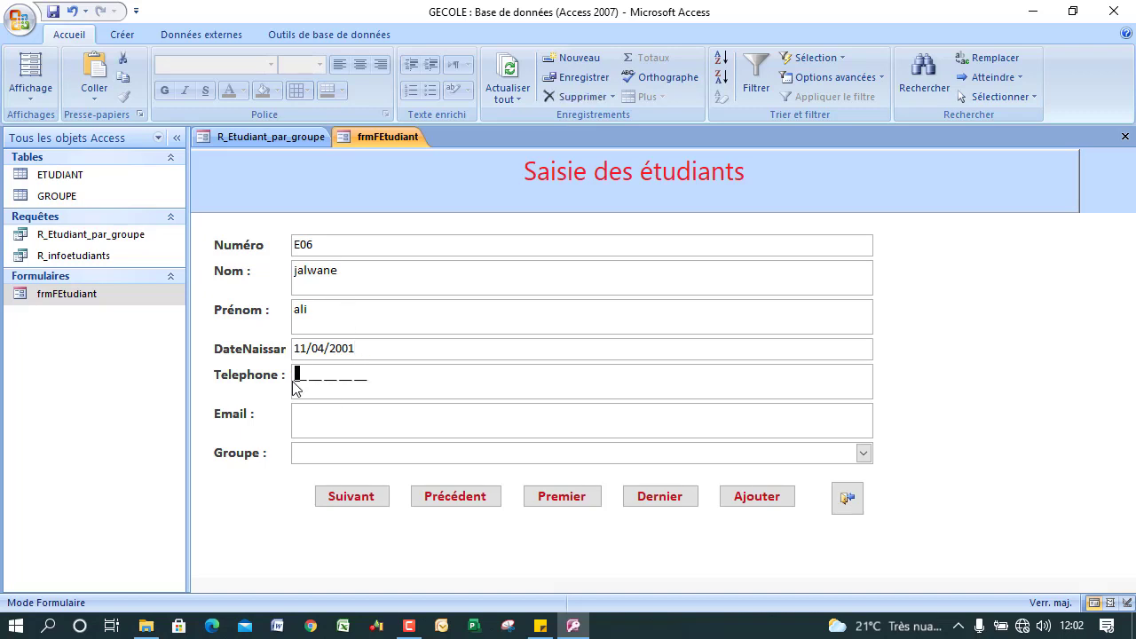
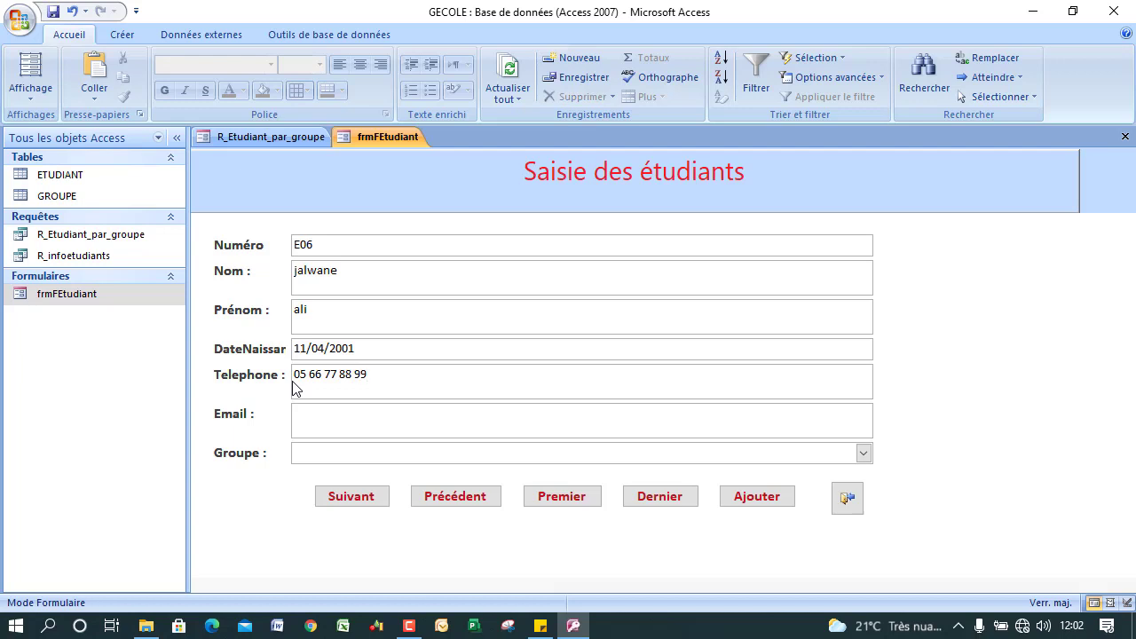
{"action": "type", "text": "ALI"}
{"action": "key", "text": "BackSpace"}
{"action": "key", "text": "BackSpace"}
{"action": "key", "text": "BackSpace"}
{"action": "key", "text": "Caps_Lock"}
{"action": "key", "text": "Tab"}
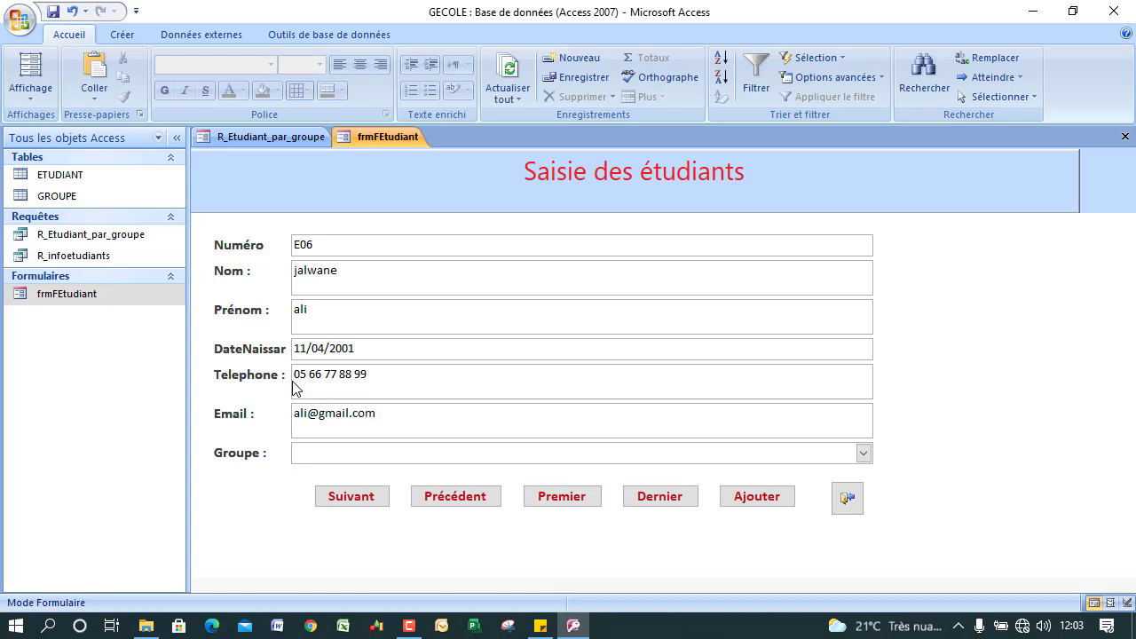
{"action": "left_click", "coordinate": [863, 452]}
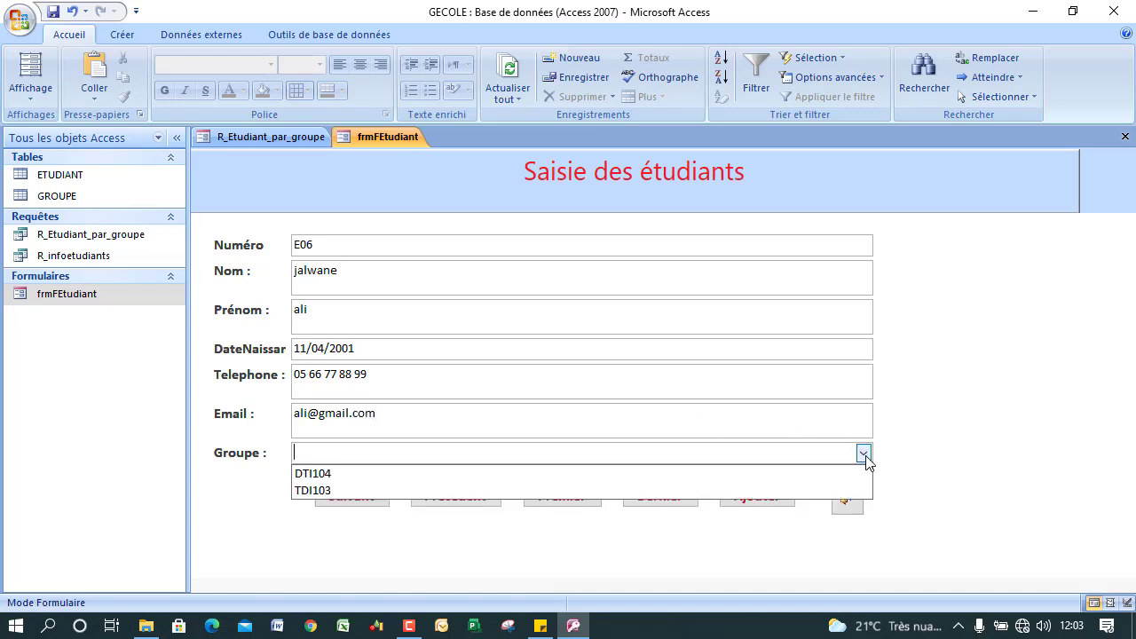
{"action": "left_click", "coordinate": [478, 474]}
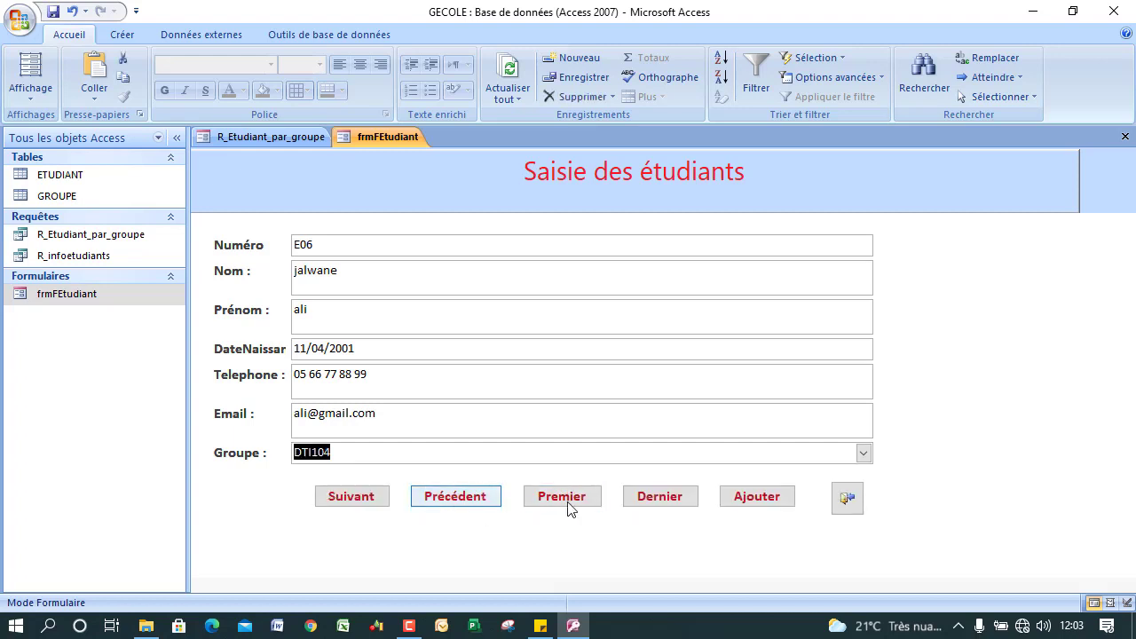
{"action": "left_click", "coordinate": [373, 504]}
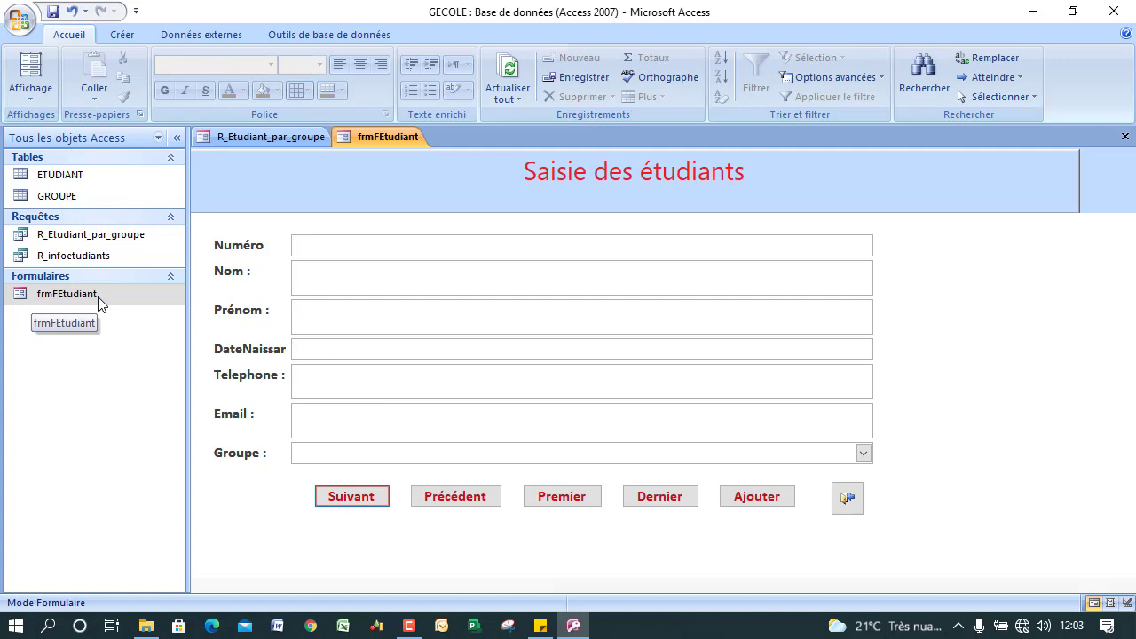
Return to the student list form, kept in Form view.
{"action": "left_click", "coordinate": [285, 134]}
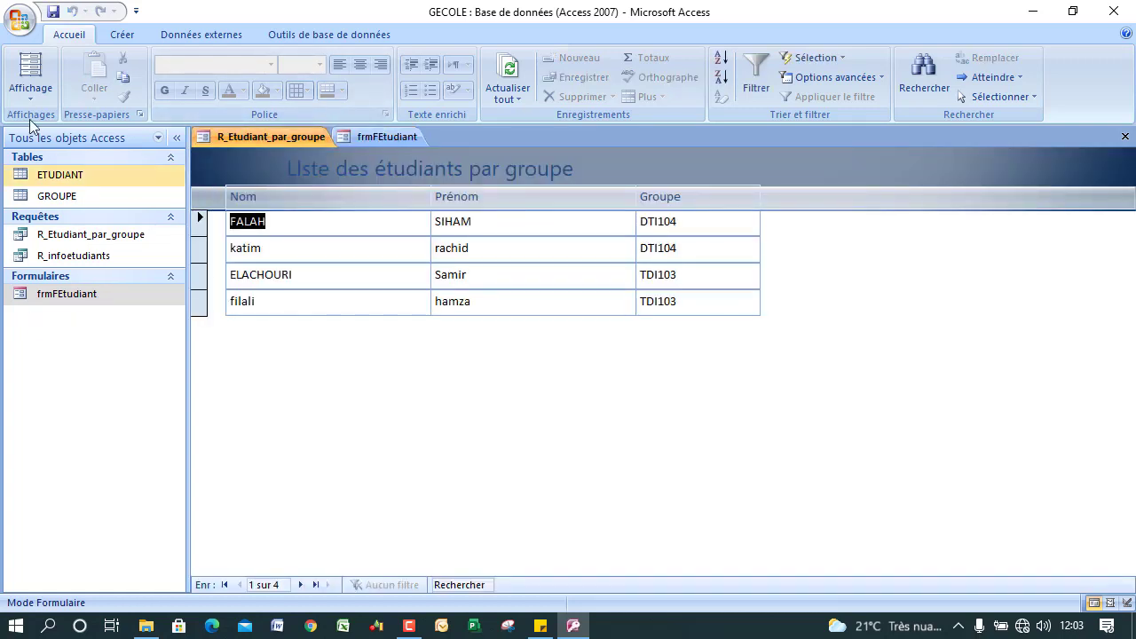
{"action": "left_click", "coordinate": [30, 90]}
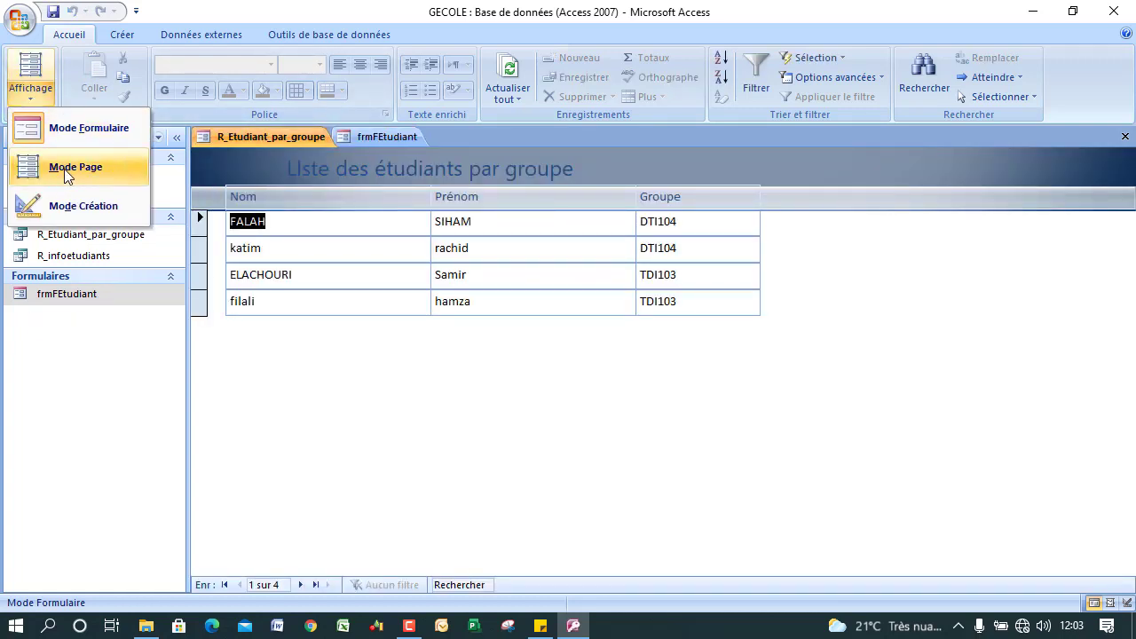
{"action": "left_click", "coordinate": [91, 123]}
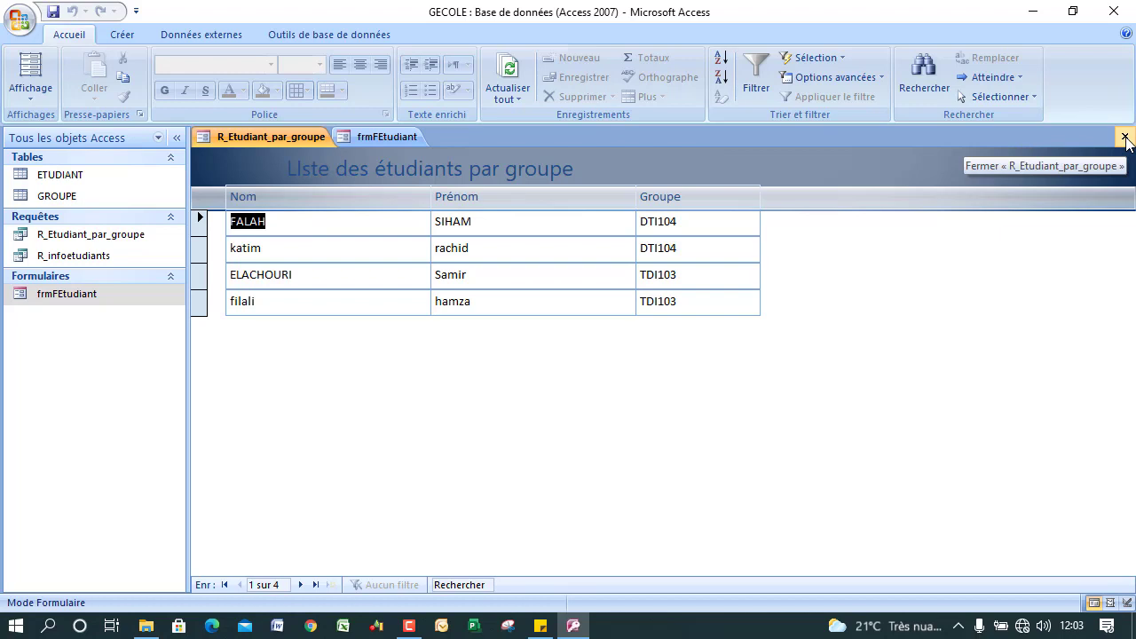
Close the list form and save it as frm_Etudiant_par_groupe.
{"action": "left_click", "coordinate": [1125, 137]}
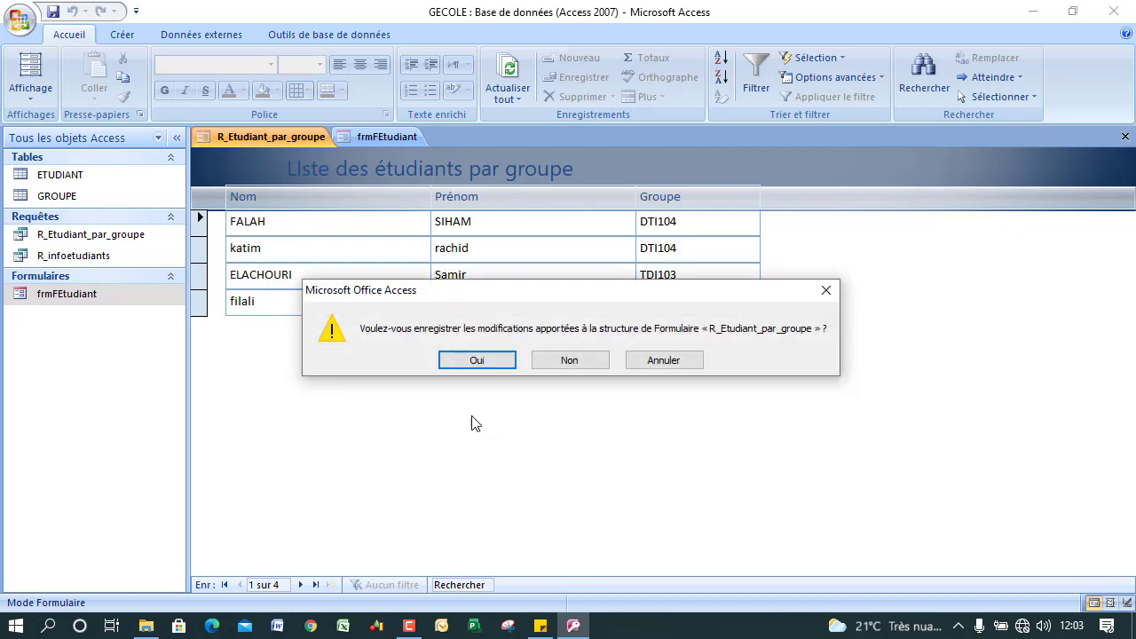
{"action": "left_click", "coordinate": [476, 358]}
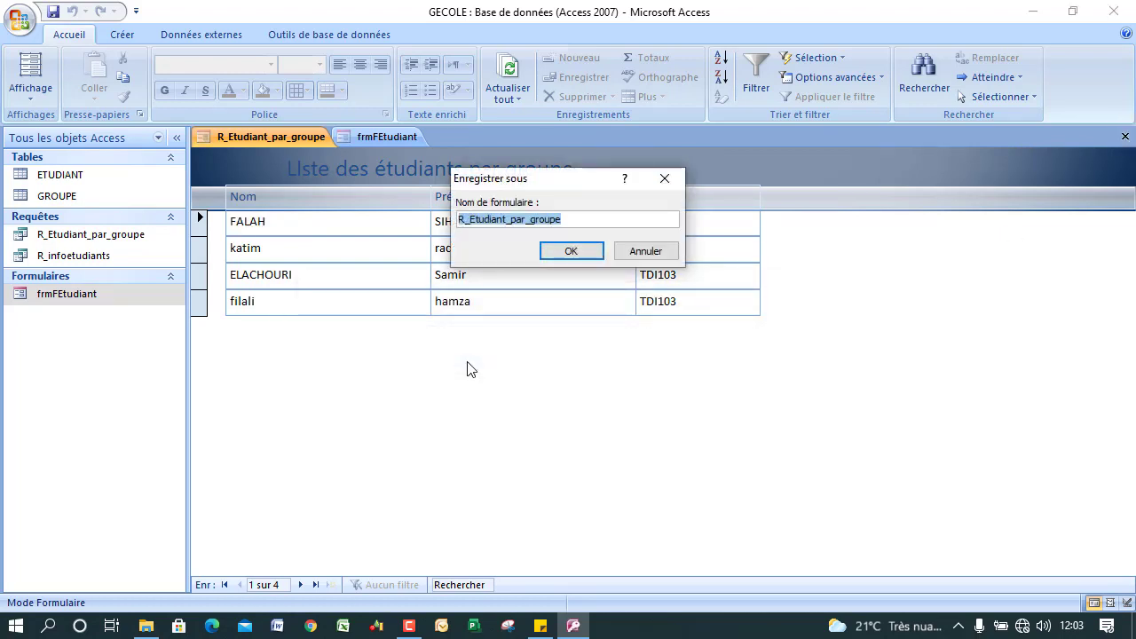
{"action": "left_click", "coordinate": [464, 219]}
{"action": "type", "text": "frm_"}
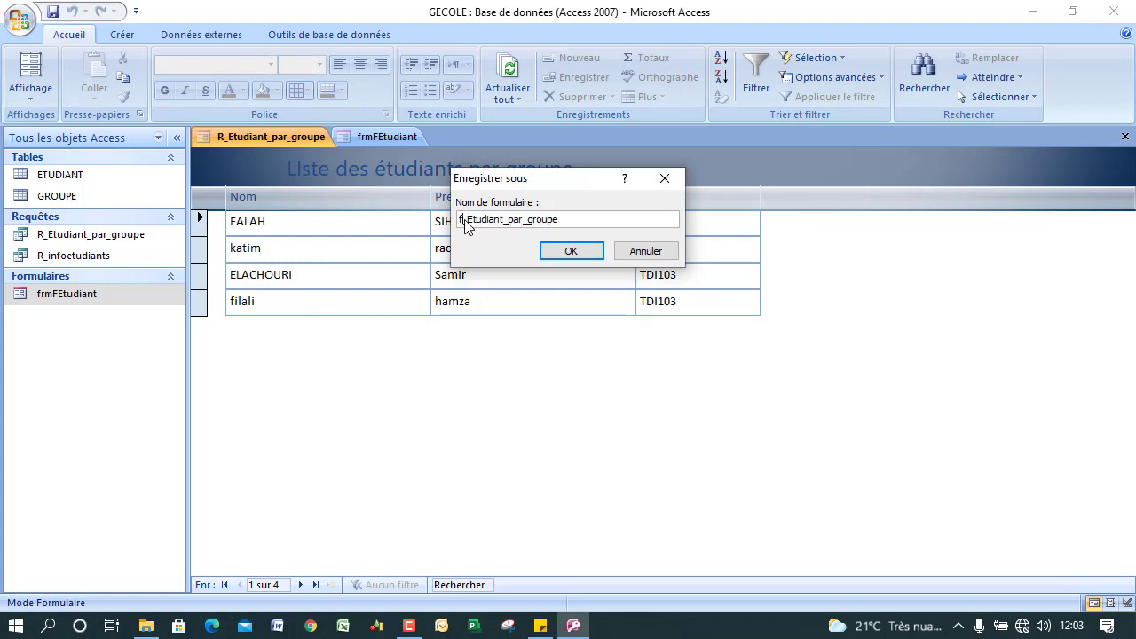
{"action": "left_click", "coordinate": [583, 256]}
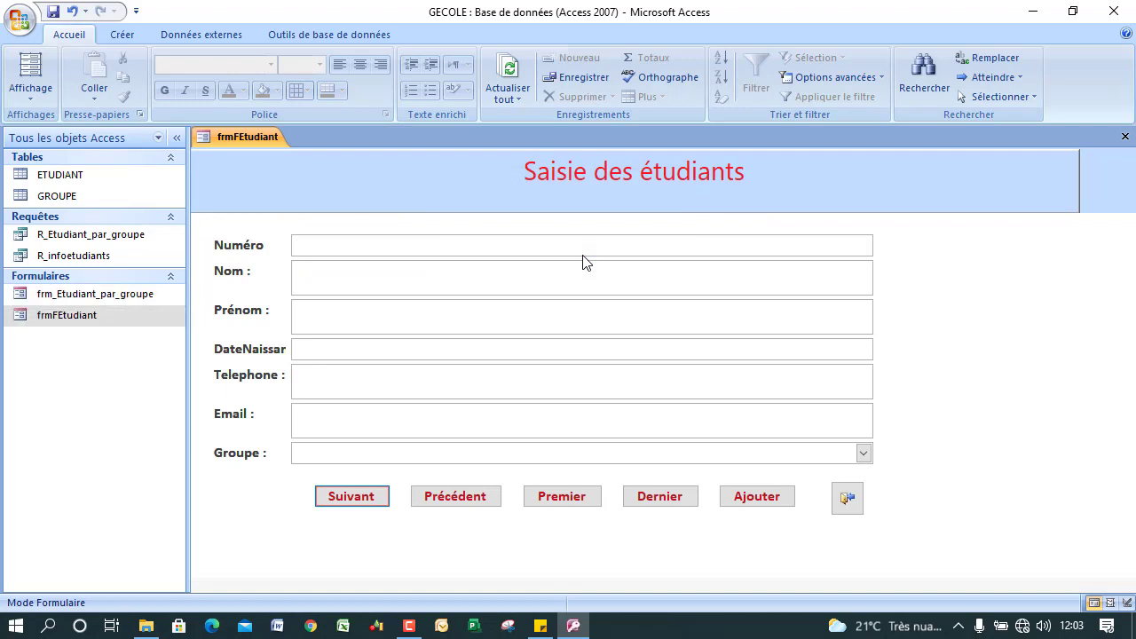
Reopen frm_Etudiant_par_groupe to check the new student, then close it and frmFEtudiant.
{"action": "double_click", "coordinate": [86, 302]}
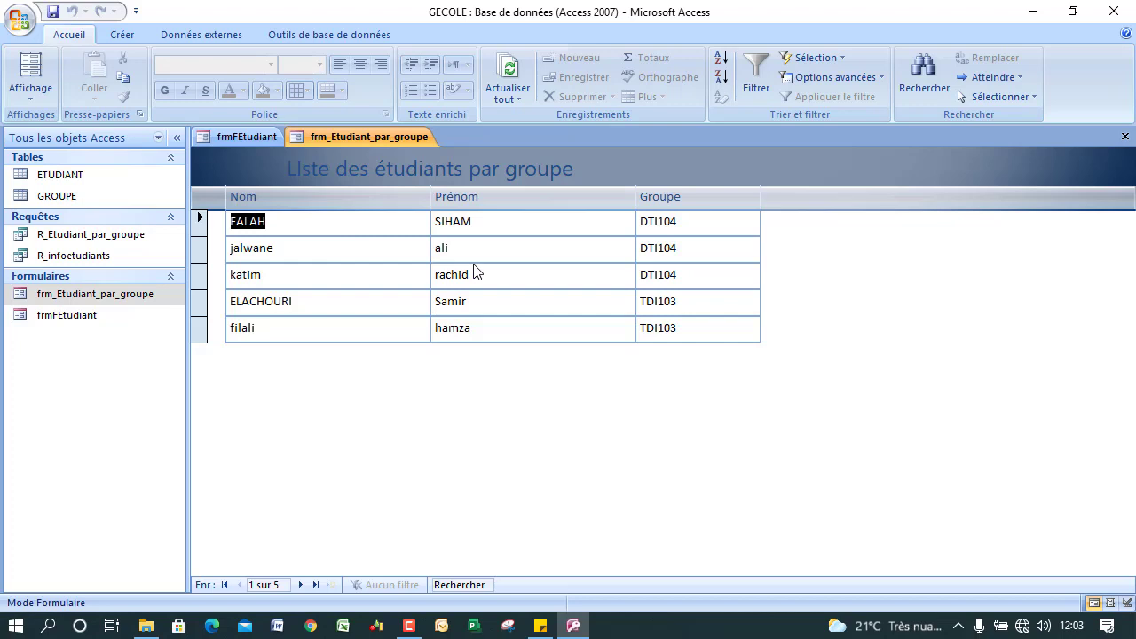
{"action": "left_click", "coordinate": [78, 236]}
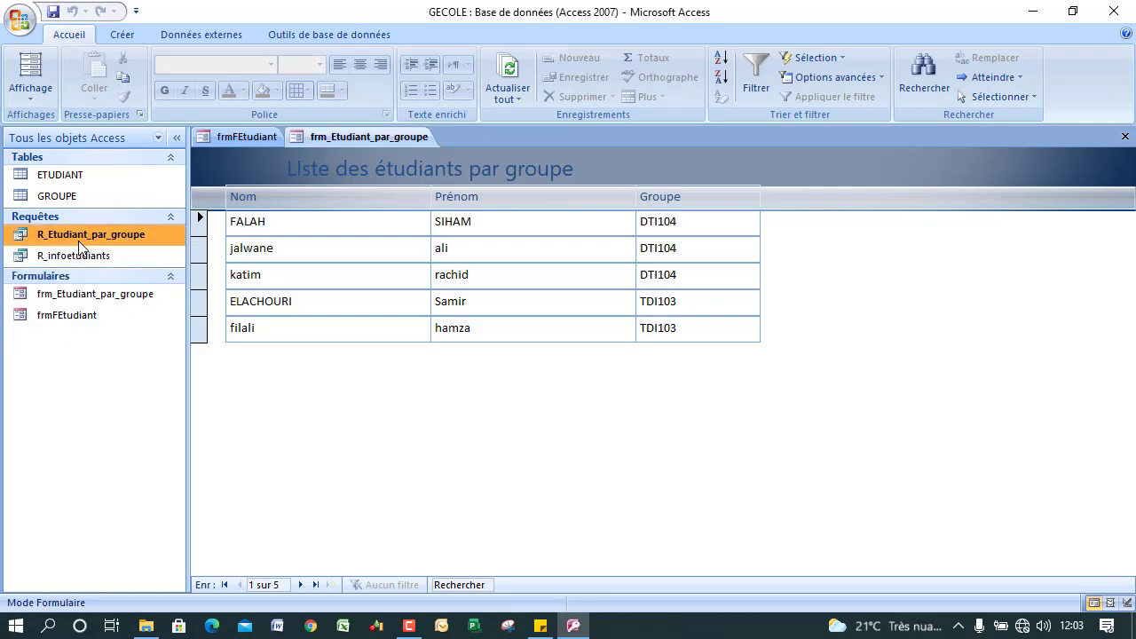
{"action": "left_click", "coordinate": [45, 100]}
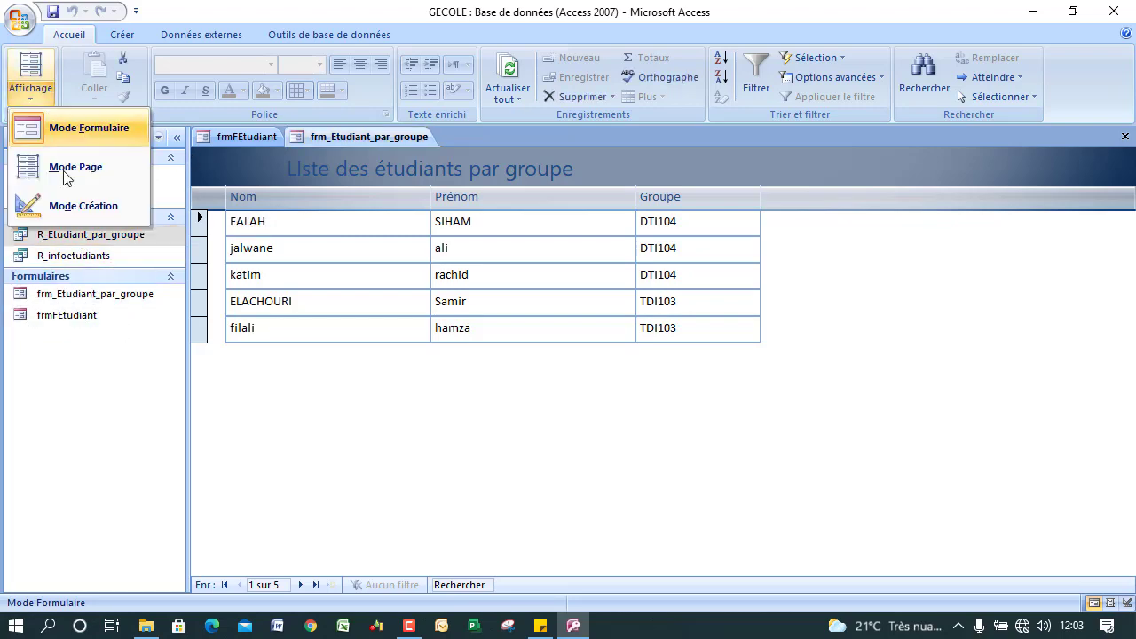
{"action": "left_click", "coordinate": [44, 210]}
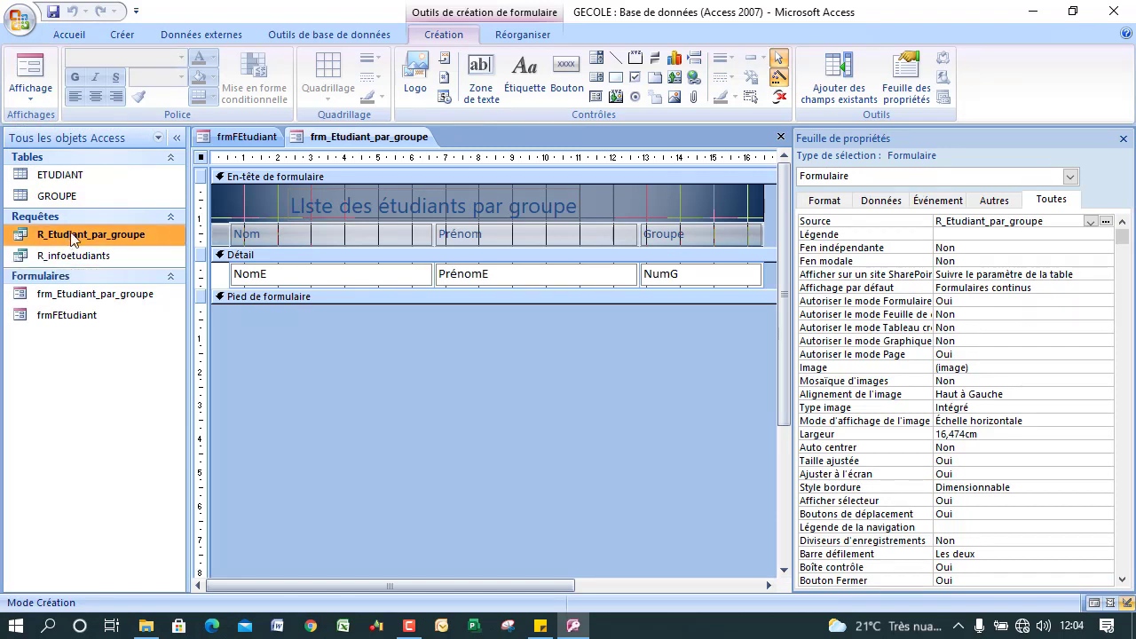
{"action": "left_click", "coordinate": [781, 136]}
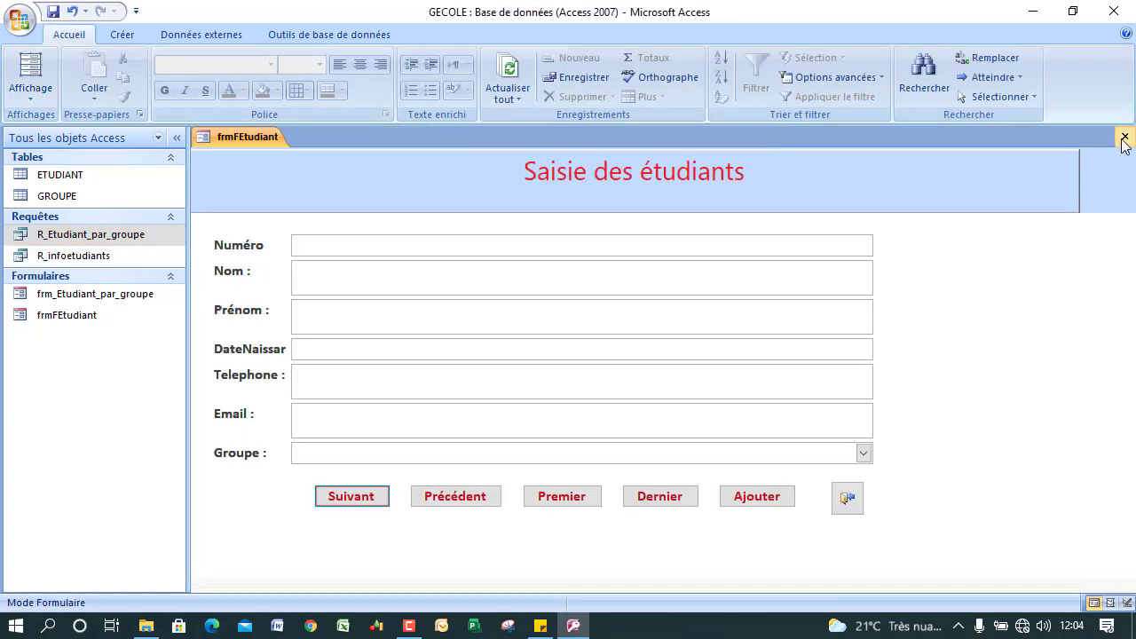
{"action": "left_click", "coordinate": [1124, 135]}
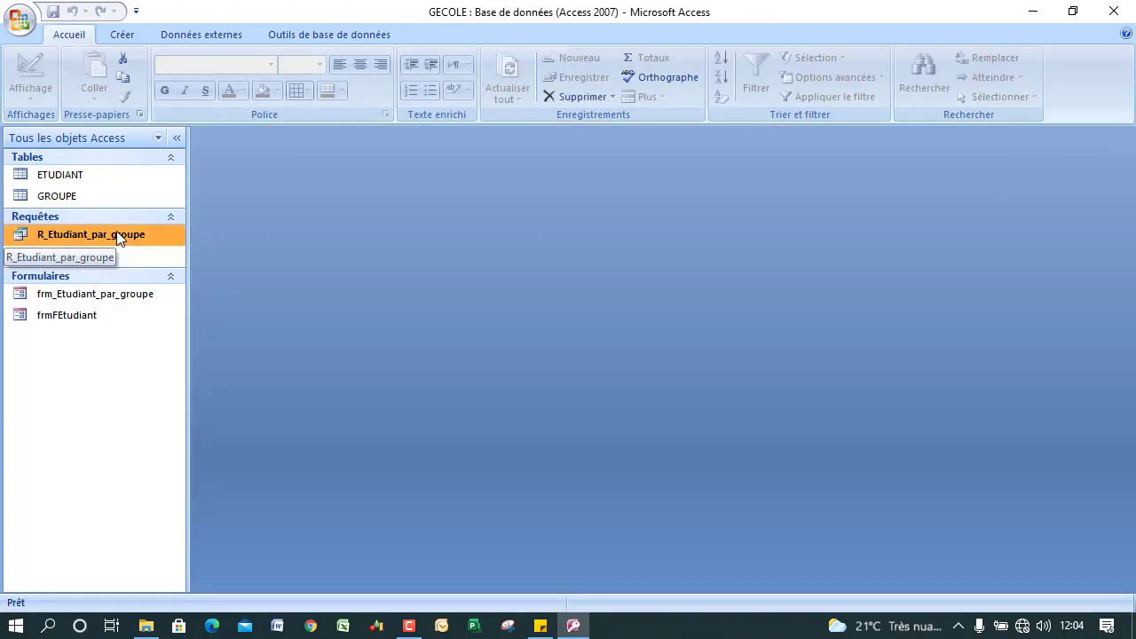
In R_Etudiant_par_groupe design view, set Tri to Croissant for NomE and PrénomE.
{"action": "right_click", "coordinate": [118, 235]}
{"action": "left_click", "coordinate": [165, 263]}
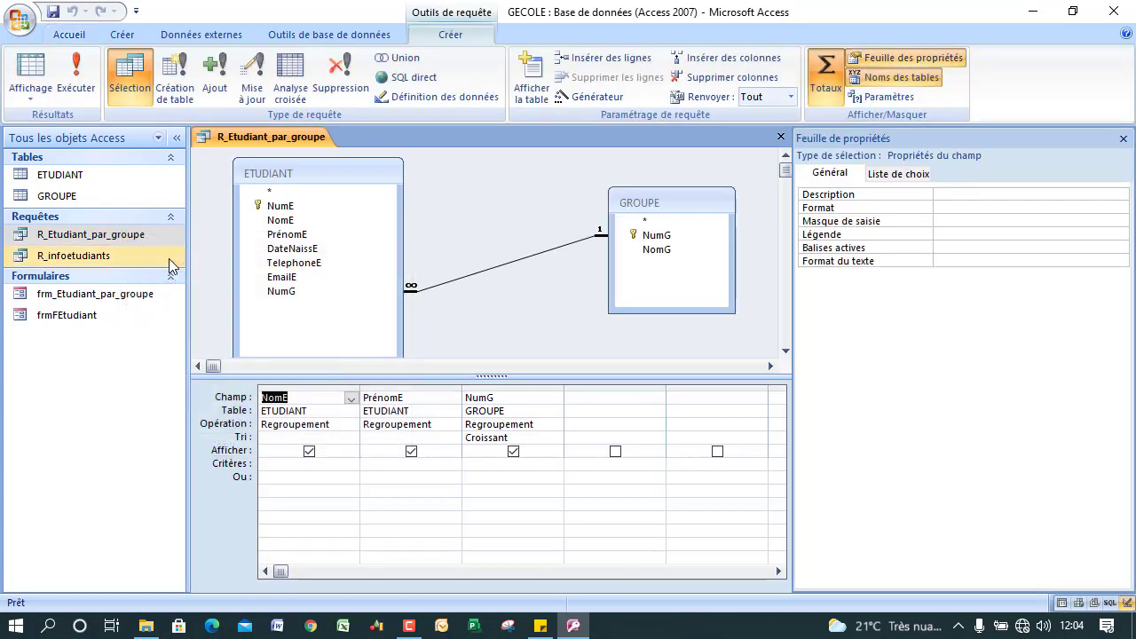
{"action": "left_click", "coordinate": [315, 437]}
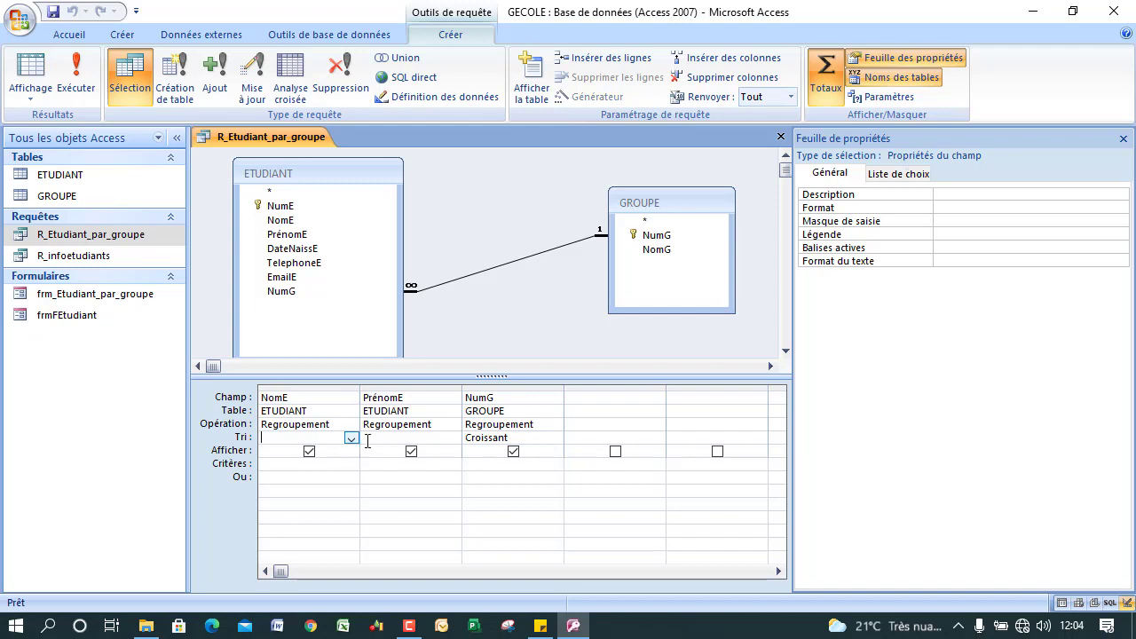
{"action": "left_click", "coordinate": [351, 438]}
{"action": "left_click", "coordinate": [323, 453]}
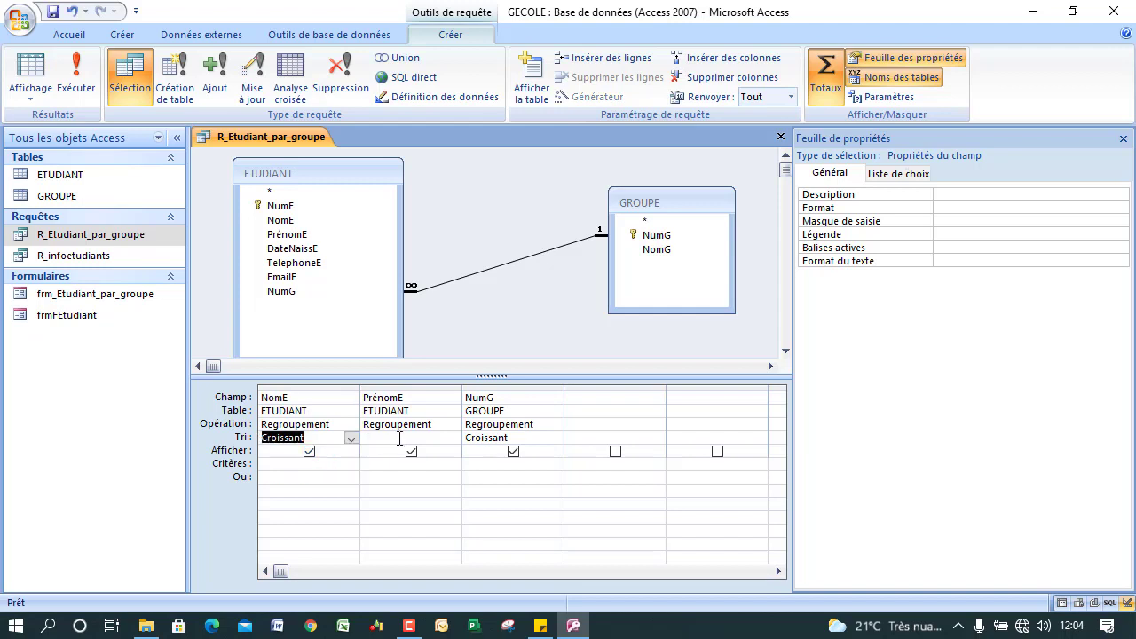
{"action": "left_click", "coordinate": [402, 437]}
{"action": "left_click", "coordinate": [452, 438]}
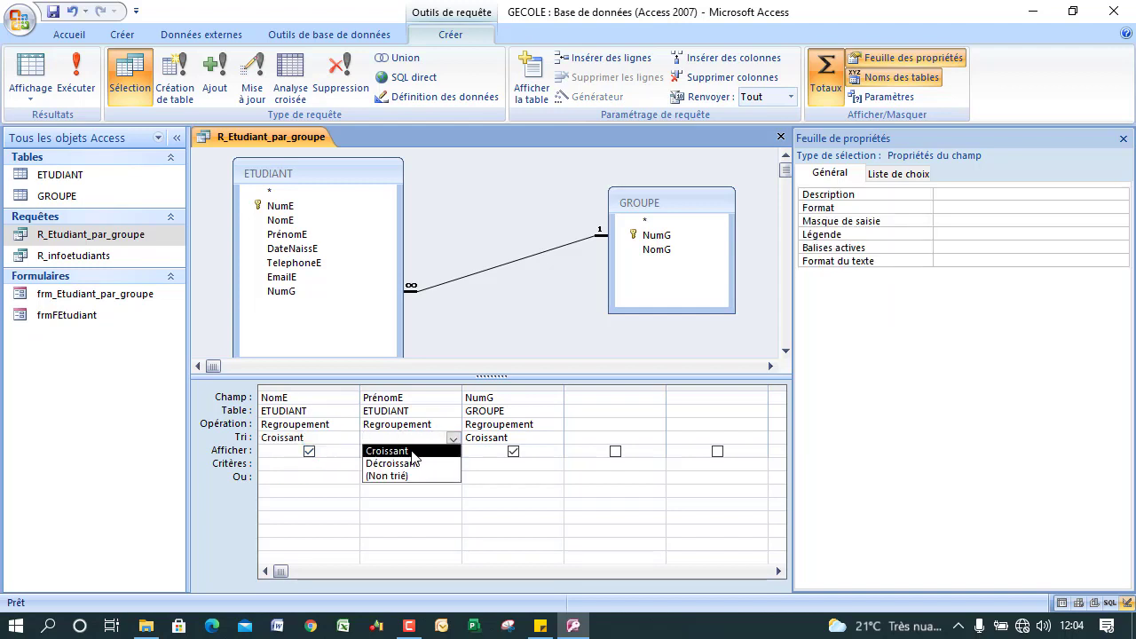
{"action": "left_click", "coordinate": [413, 453]}
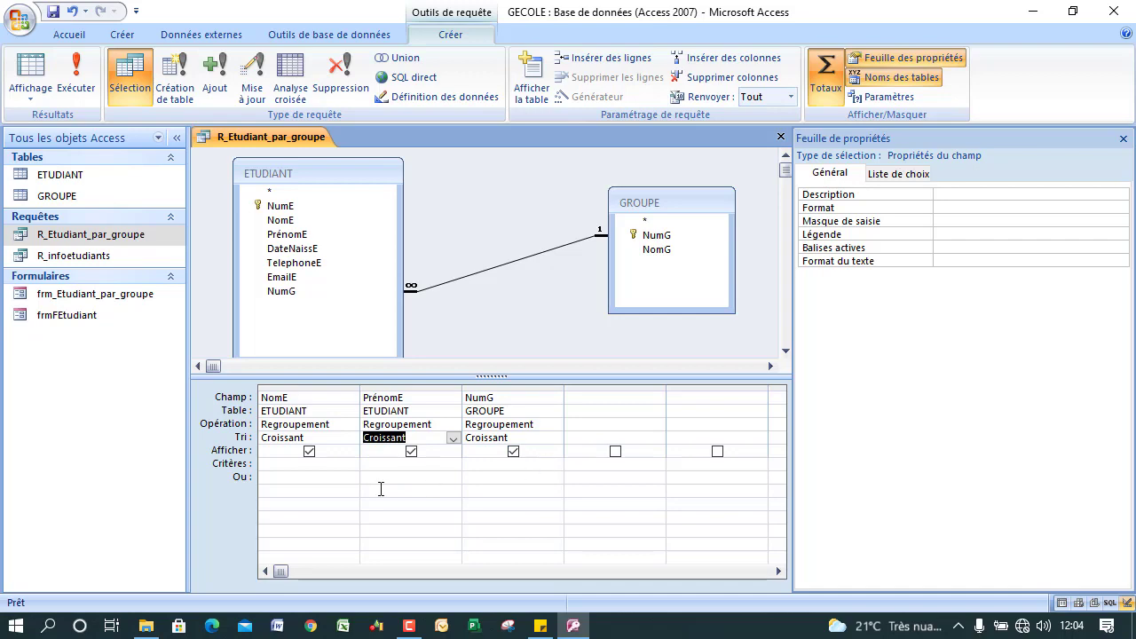
Run and save the sorted query, then reopen frm_Etudiant_par_groupe.
{"action": "left_click", "coordinate": [77, 75]}
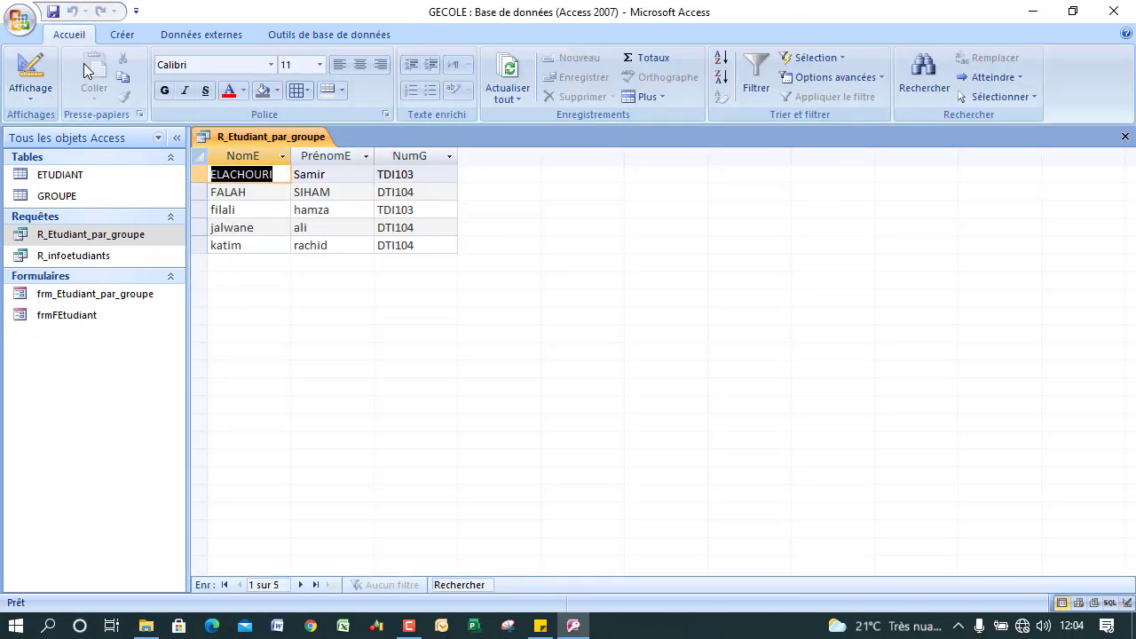
{"action": "left_click", "coordinate": [1124, 136]}
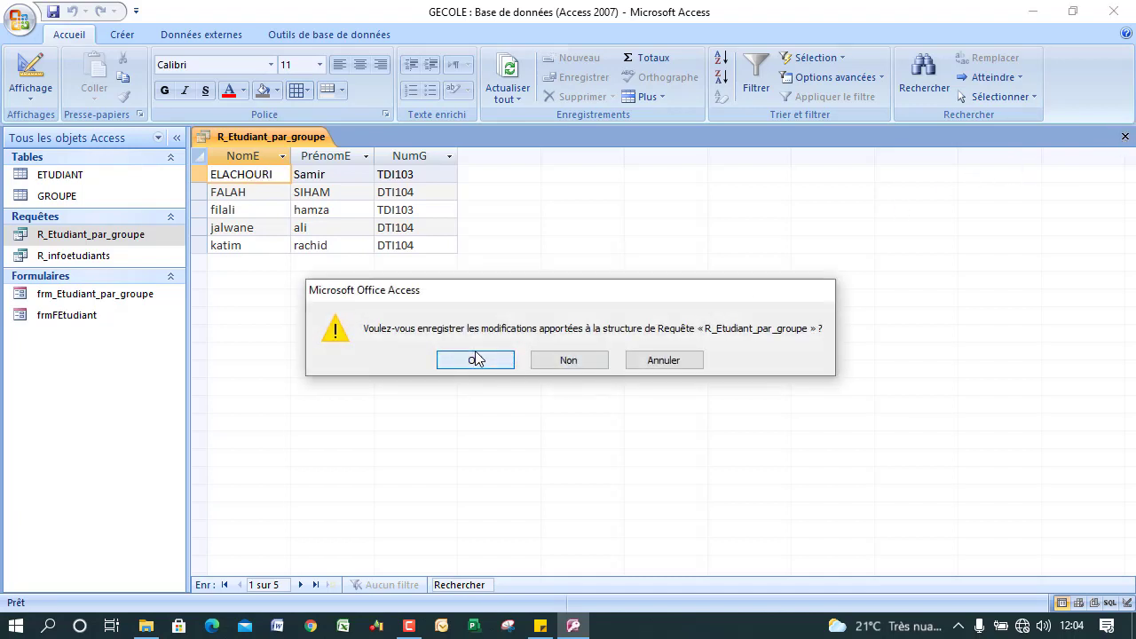
{"action": "left_click", "coordinate": [475, 360]}
{"action": "double_click", "coordinate": [87, 302]}
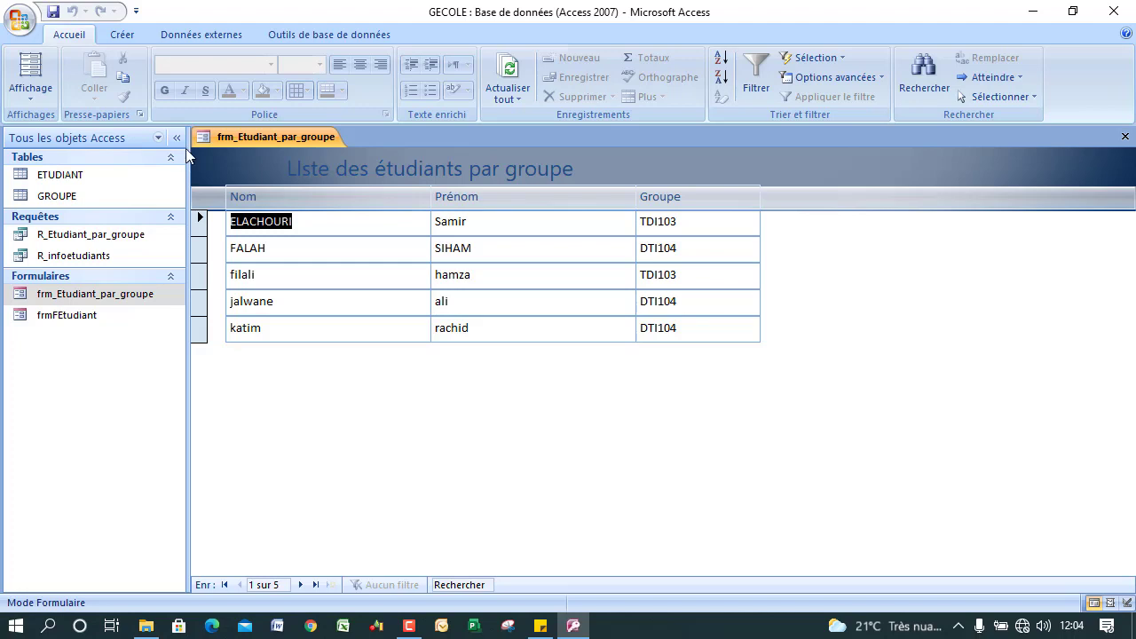
{"action": "left_click", "coordinate": [1123, 138]}
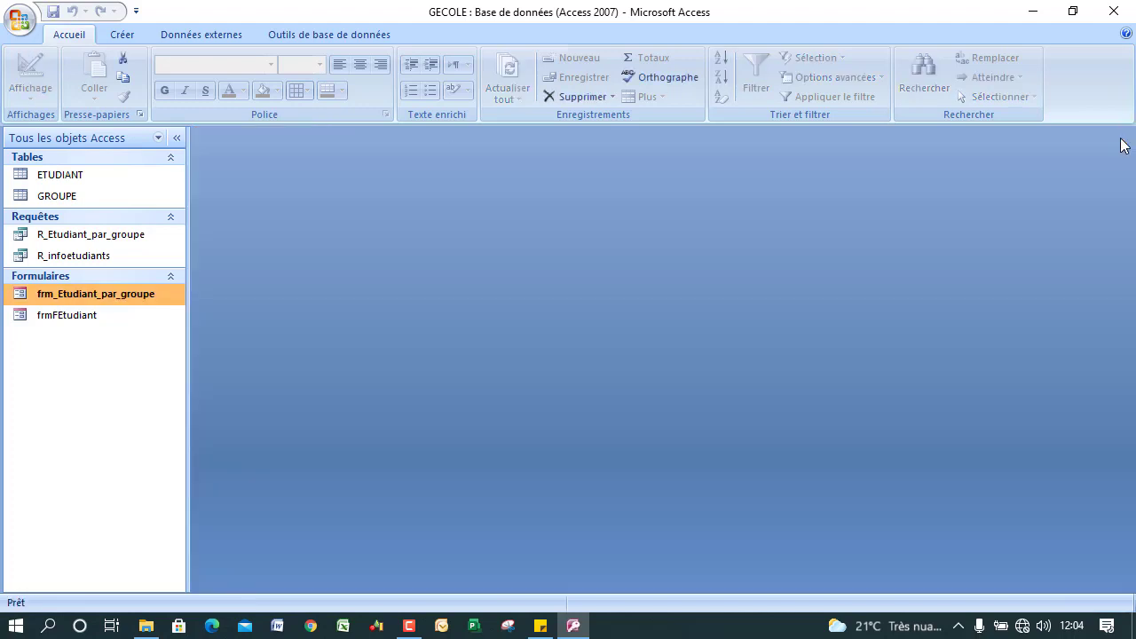
Open R_infoetudiants and R_Etudiant_par_groupe in design view and display the query properties.
{"action": "left_click", "coordinate": [83, 259]}
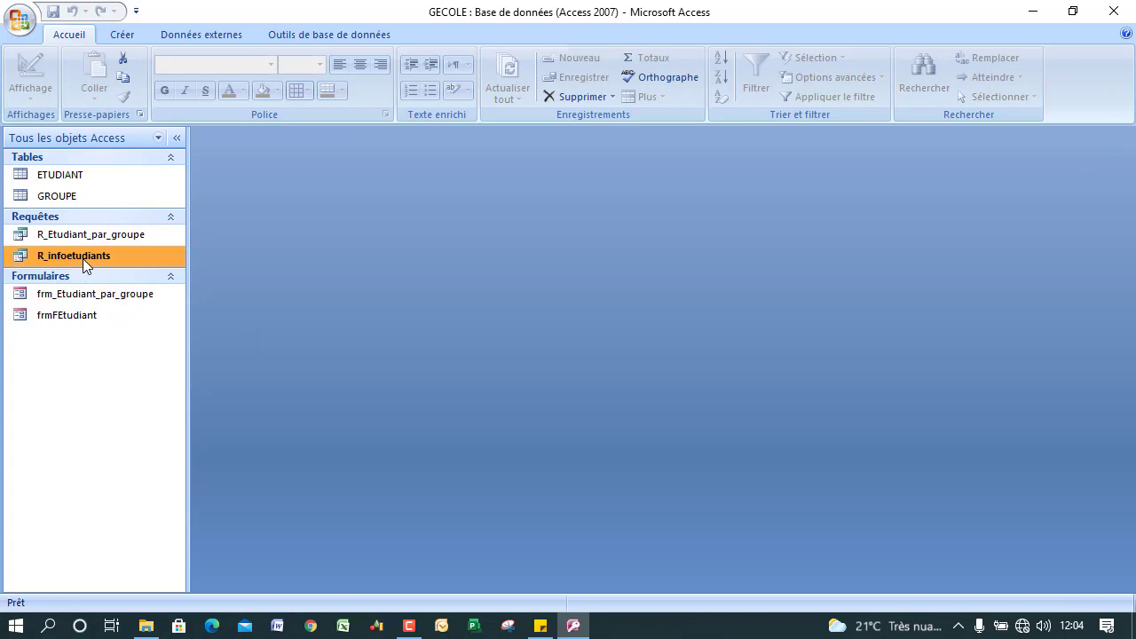
{"action": "right_click", "coordinate": [102, 258]}
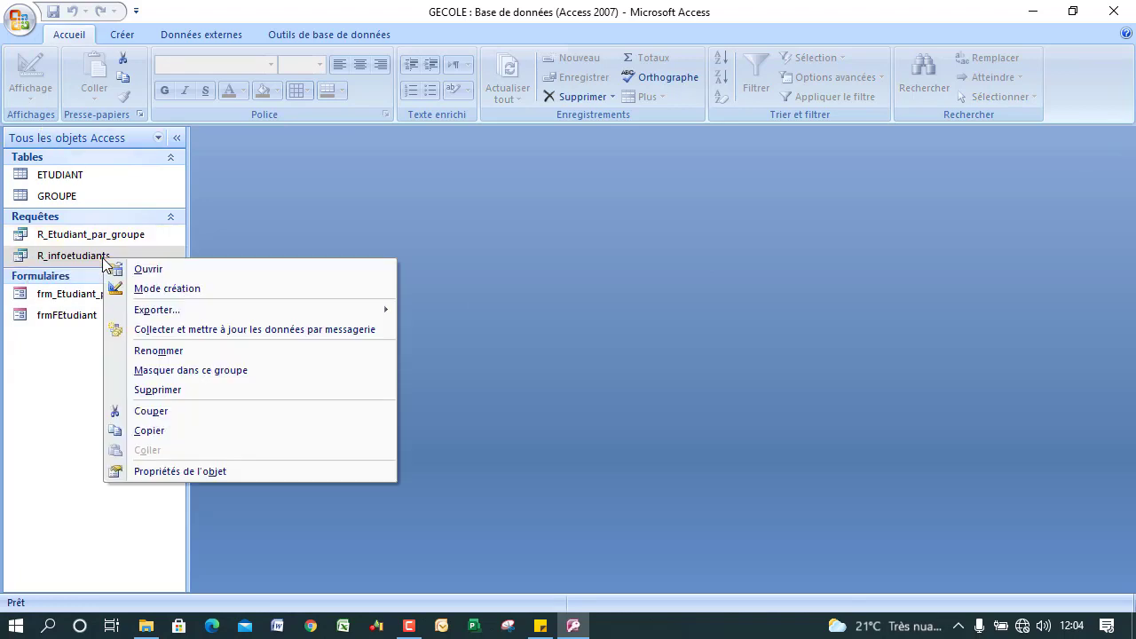
{"action": "left_click", "coordinate": [168, 288]}
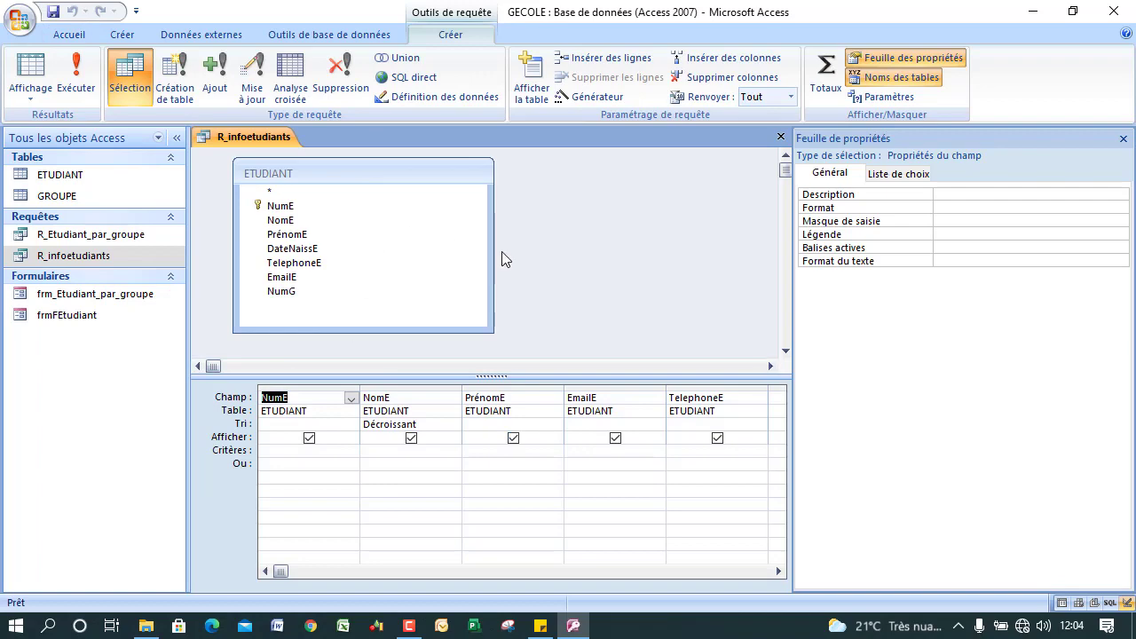
{"action": "right_click", "coordinate": [96, 228]}
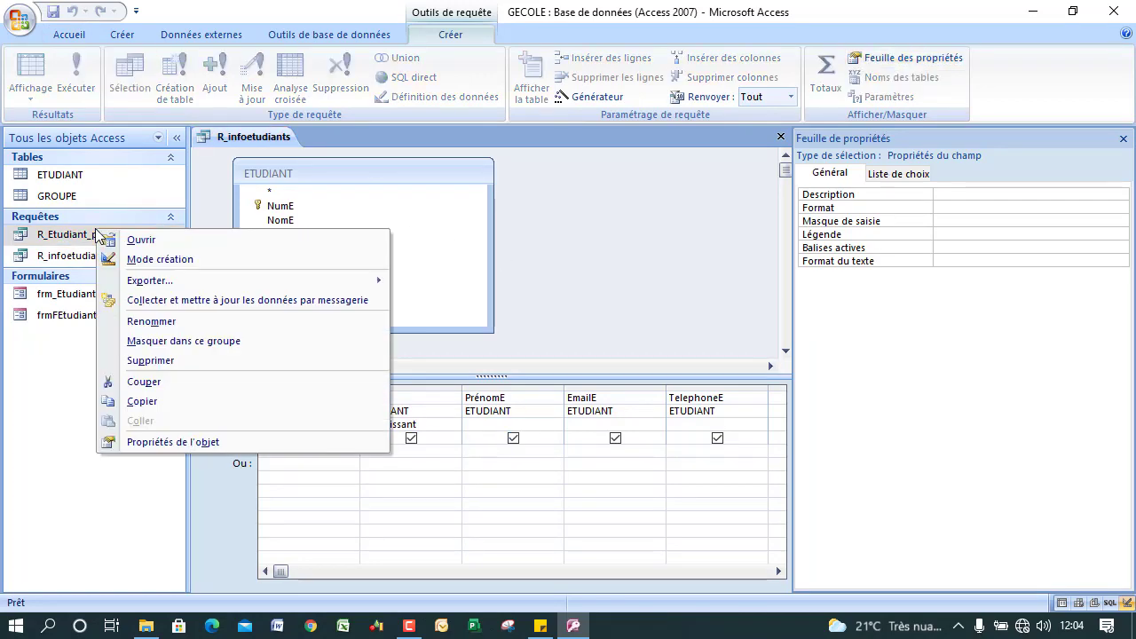
{"action": "left_click", "coordinate": [159, 262]}
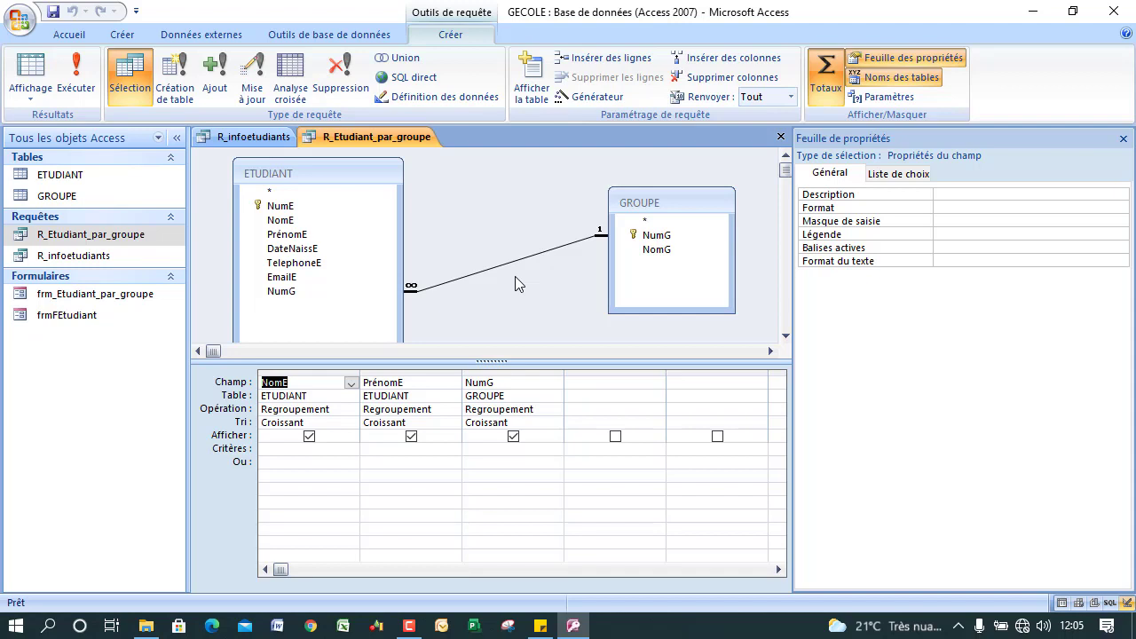
{"action": "left_click", "coordinate": [576, 288]}
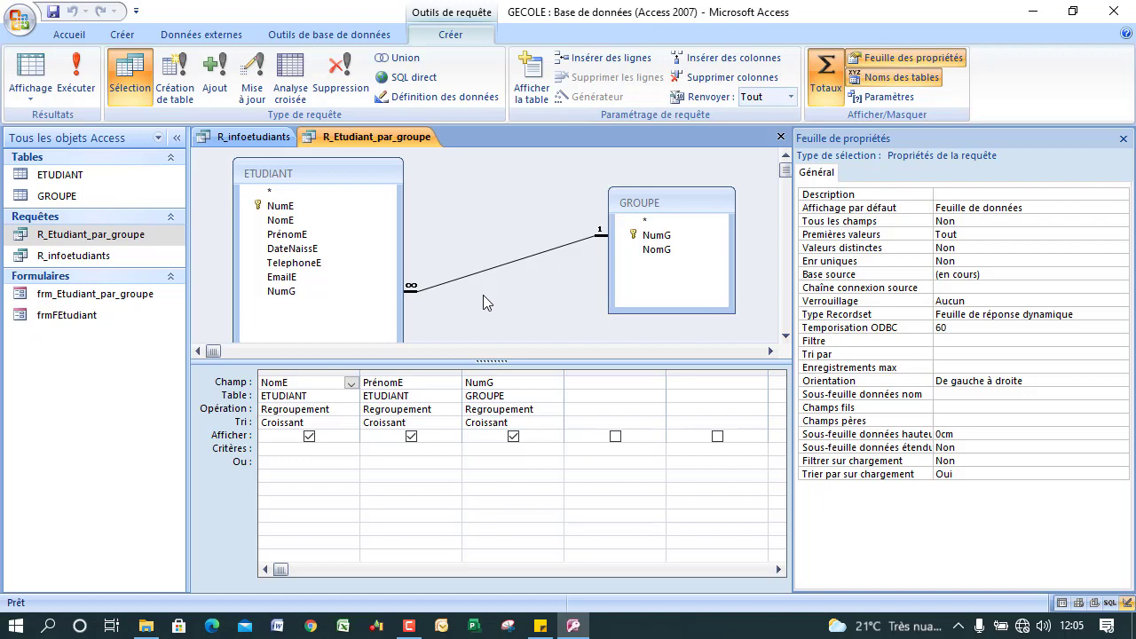
{"action": "left_click", "coordinate": [409, 626]}
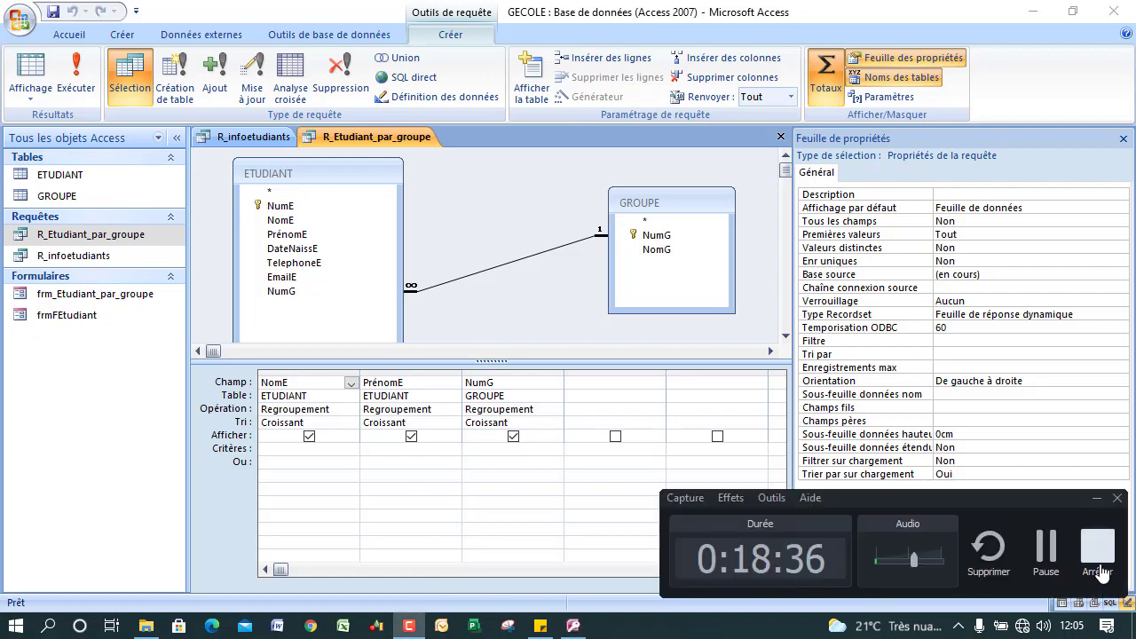